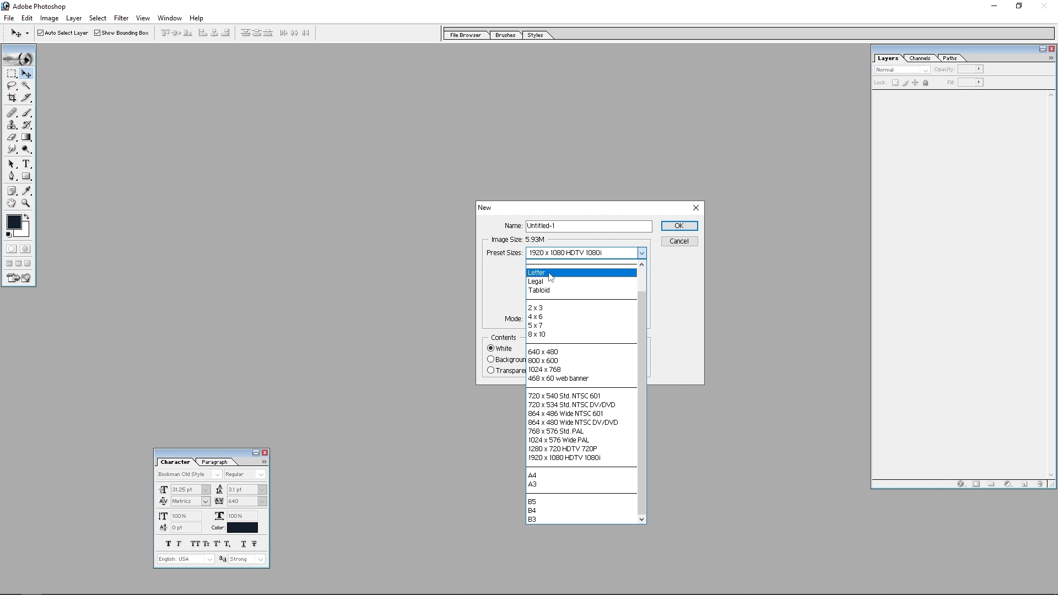
Create a new RGB document from the Letter preset with width 12 inches, height 18 inches and resolution 400 pixels/inch, and centre its window.
click(546, 272)
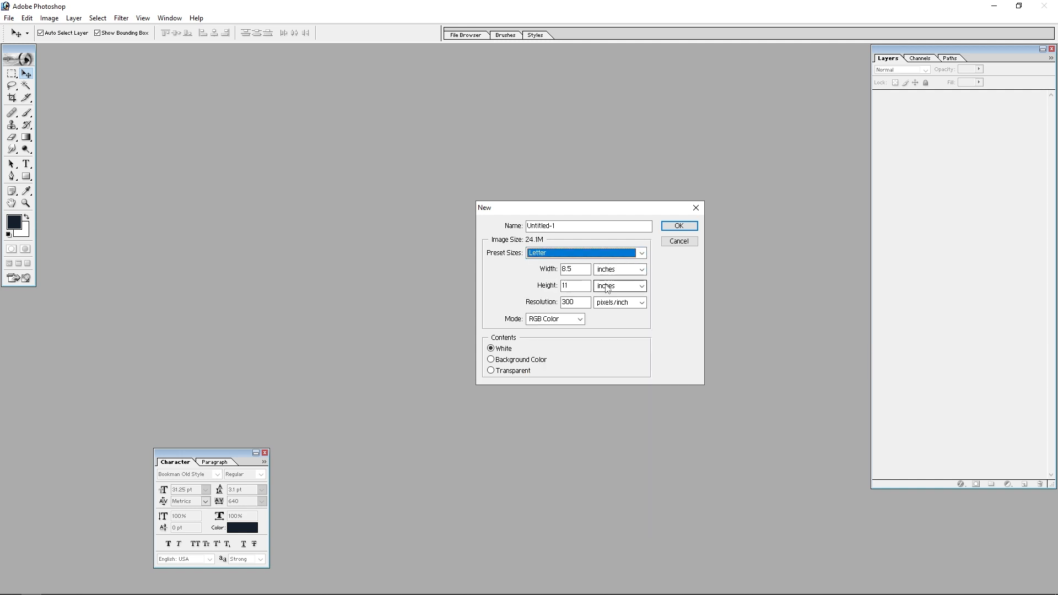
key(Tab)
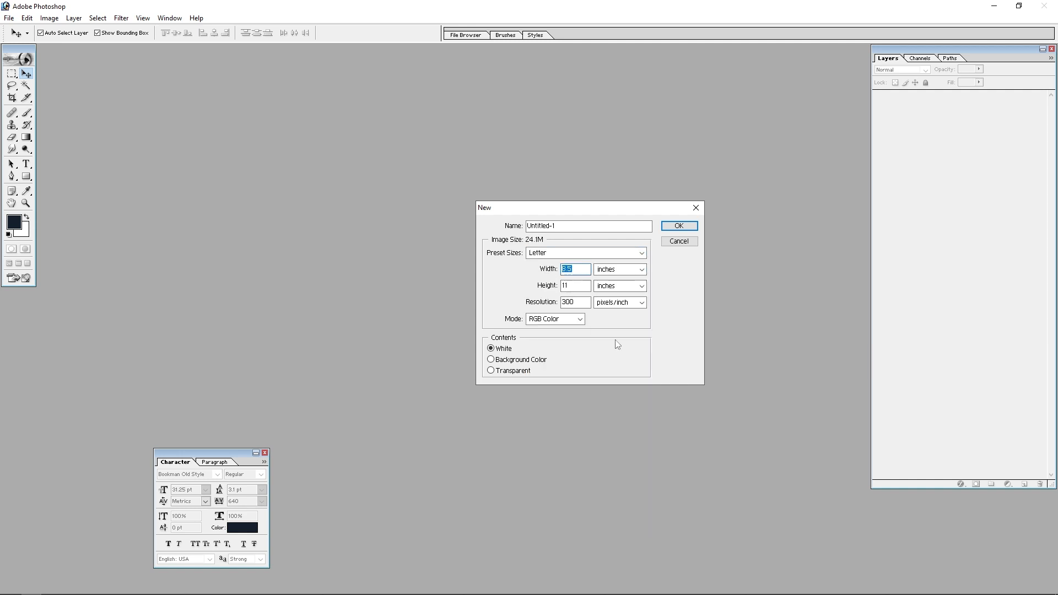
text(12)
key(Tab)
key(Tab)
text(18)
key(Tab)
key(Tab)
text(400)
key(Return)
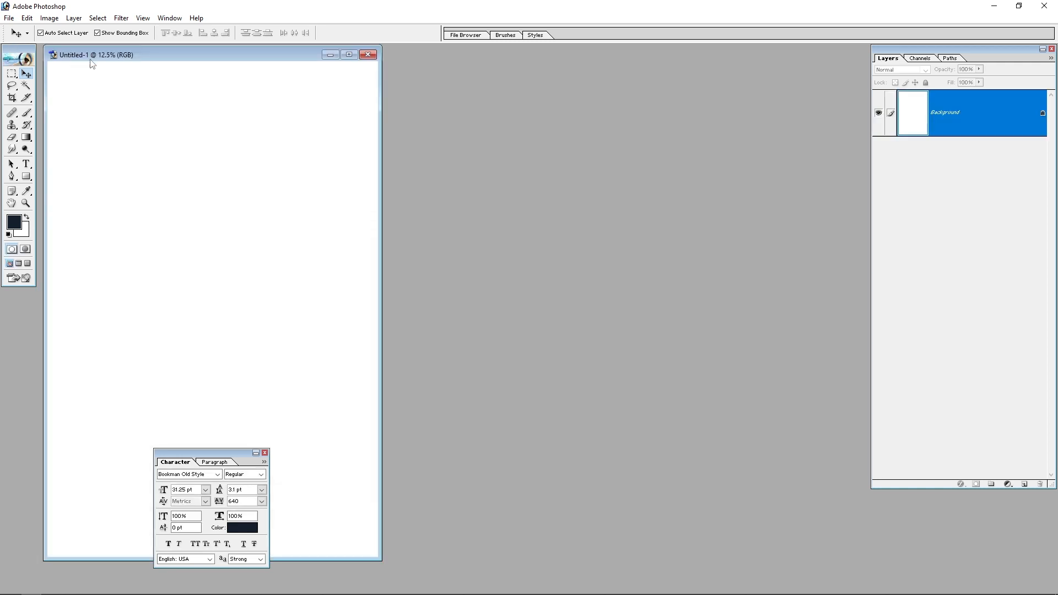
drag(167, 58, 492, 81)
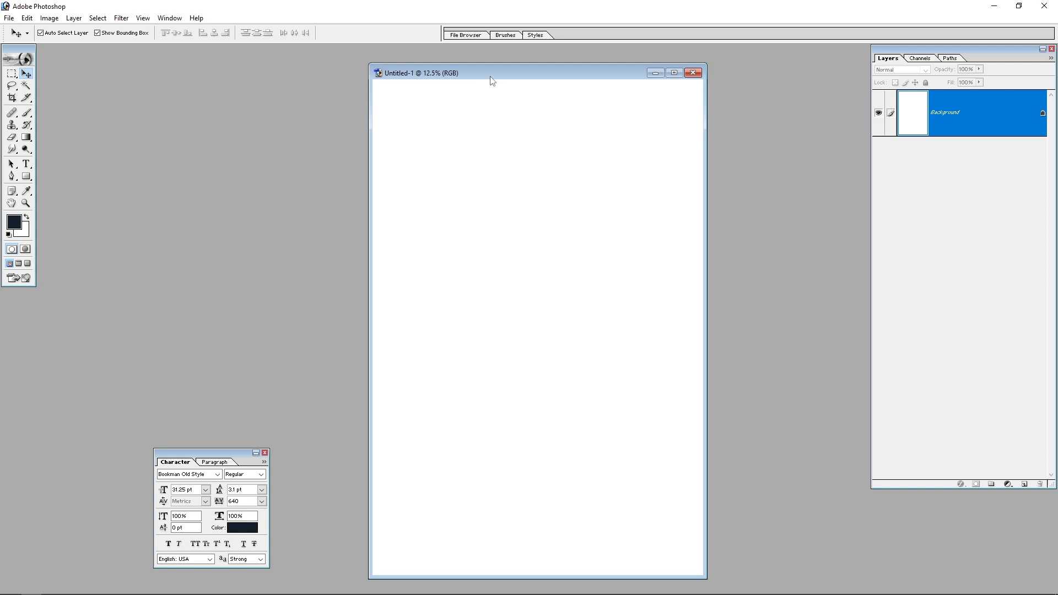
Save the document in Photoshop format as 12X18 Photoframe in the Editing folder on the desktop.
click(8, 17)
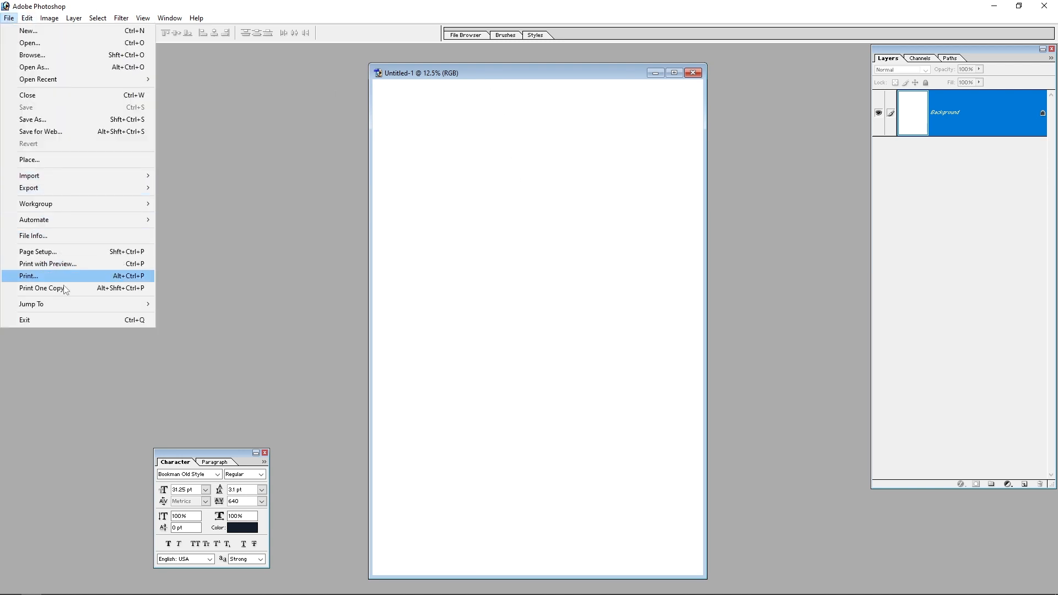
click(46, 119)
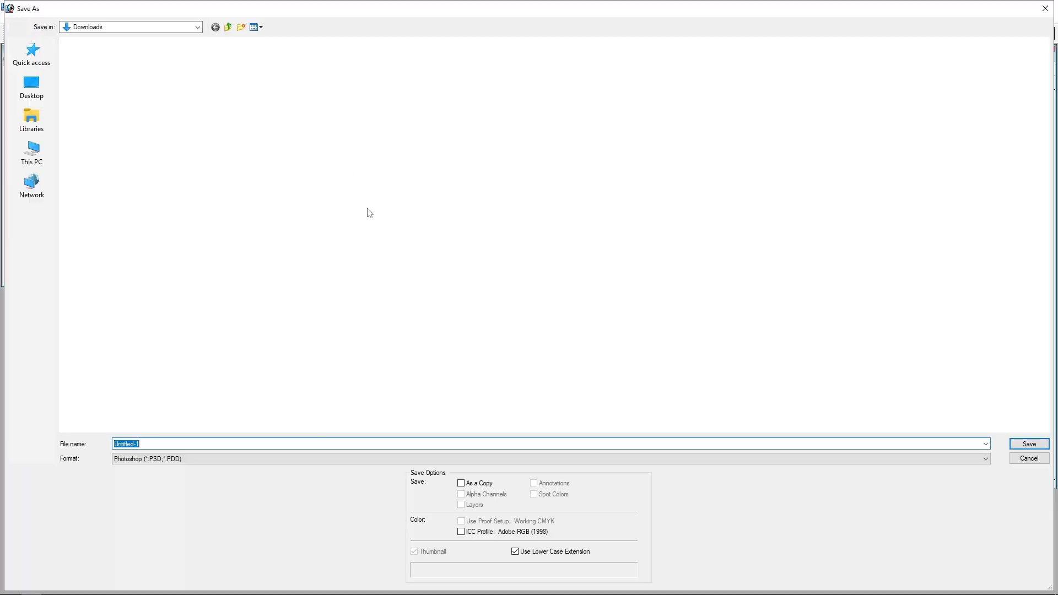
click(15, 99)
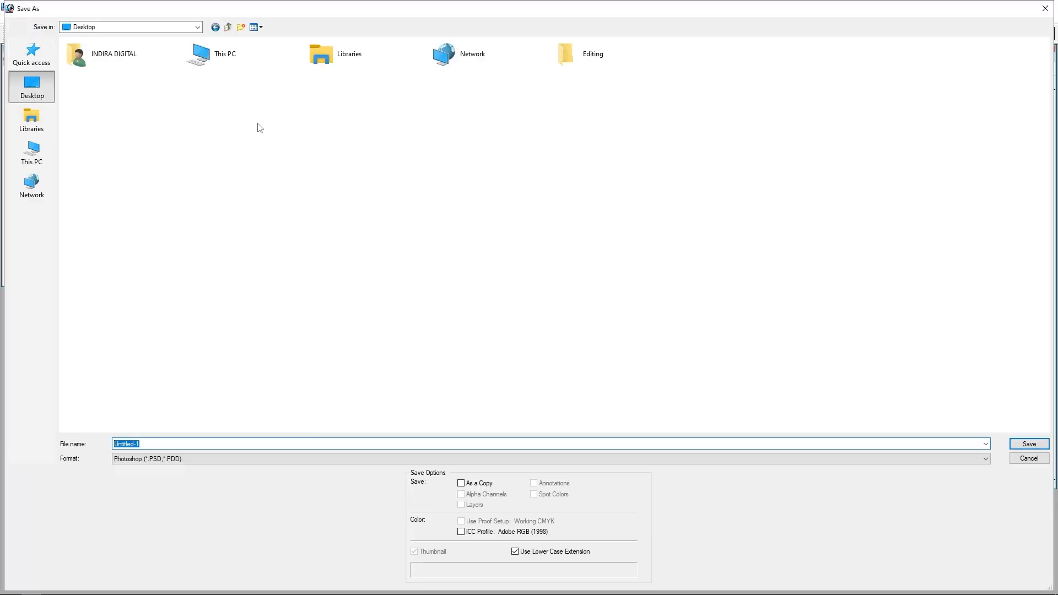
double_click(572, 63)
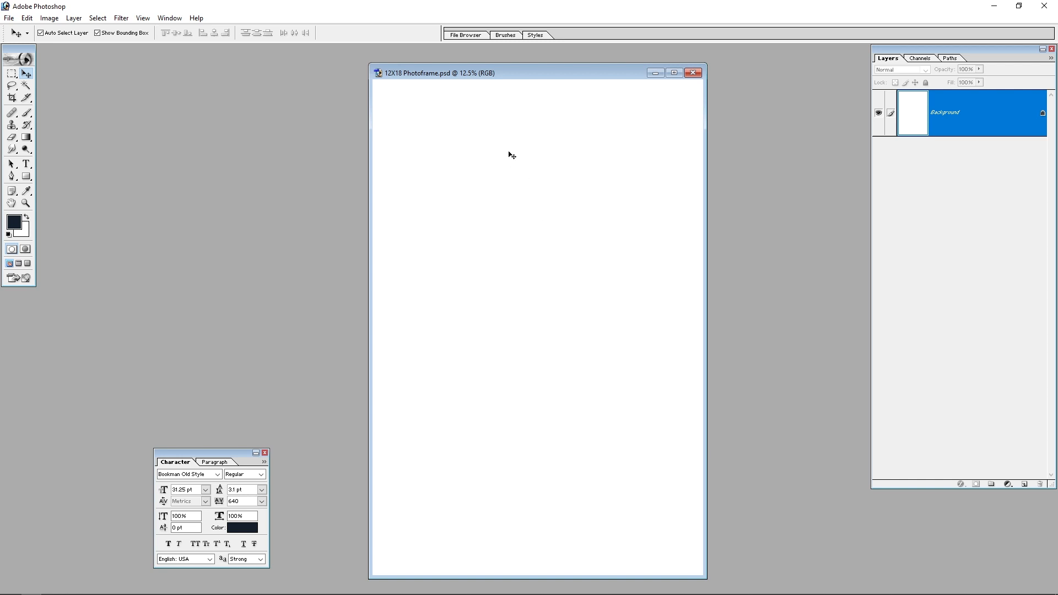
key(ctrl+shift+s)
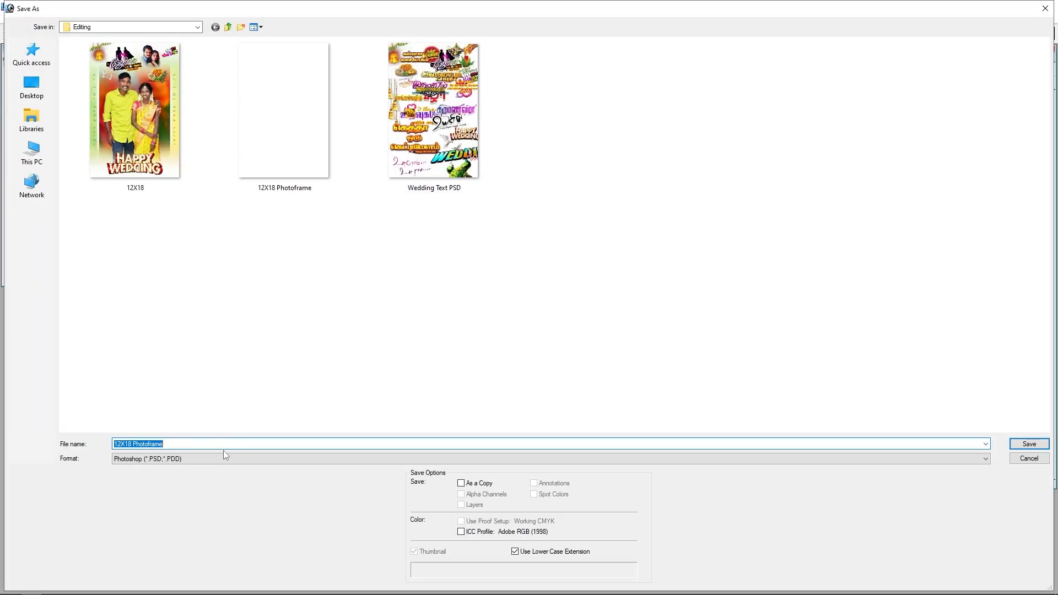
click(223, 456)
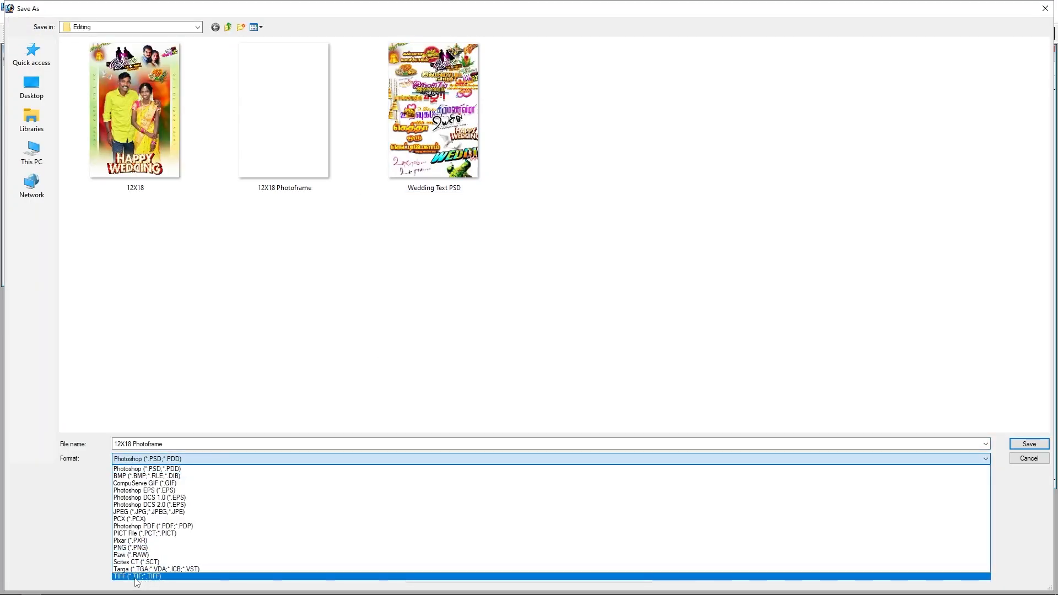
click(306, 326)
key(Escape)
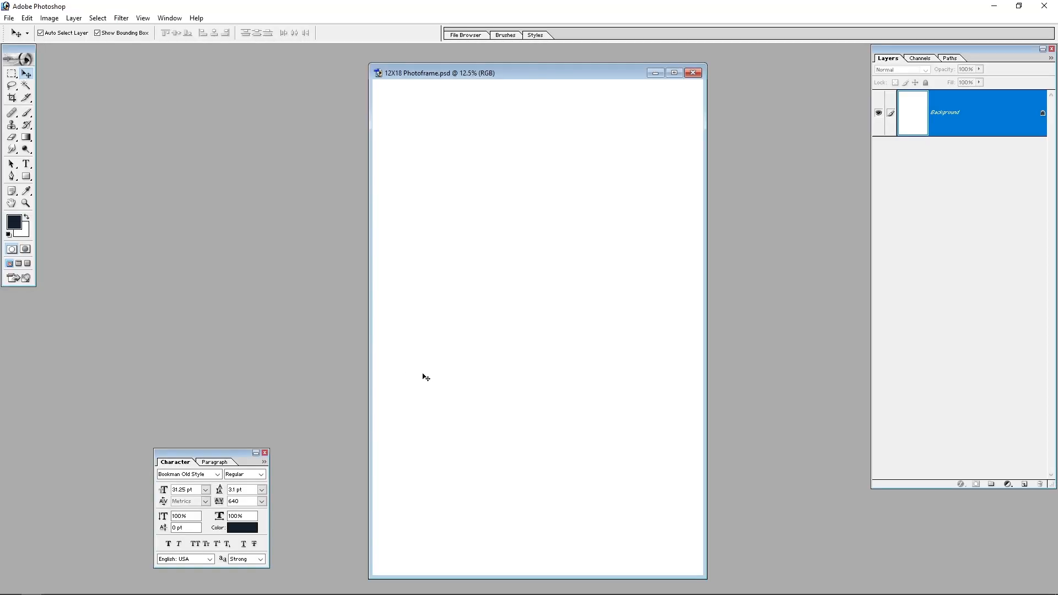
Maximize the document, switch to Chrome and look through the image results for dark digital painting background.
click(674, 73)
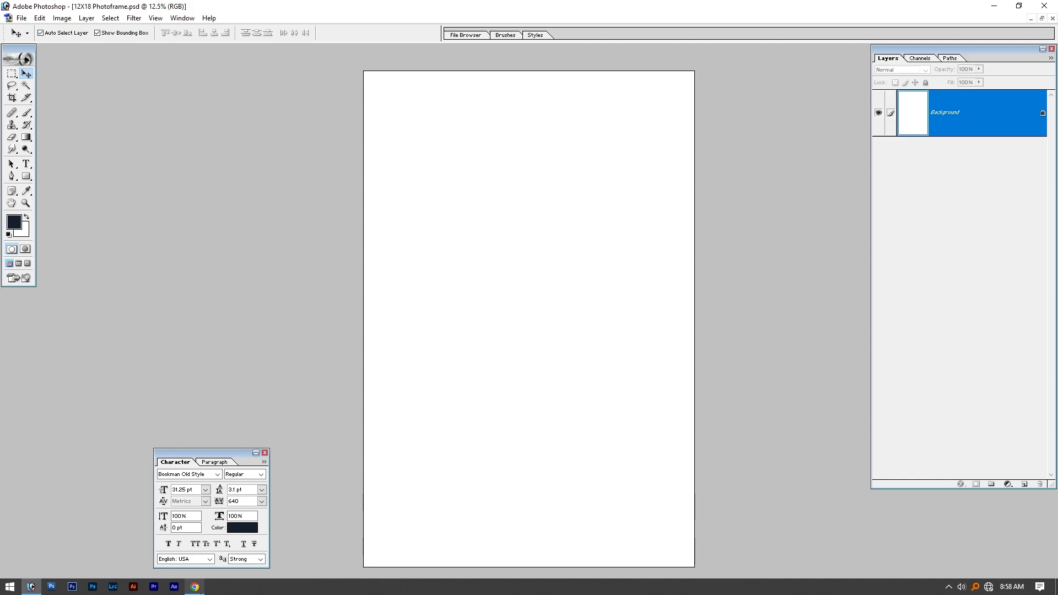
click(194, 586)
scroll(485, 298, up, 4)
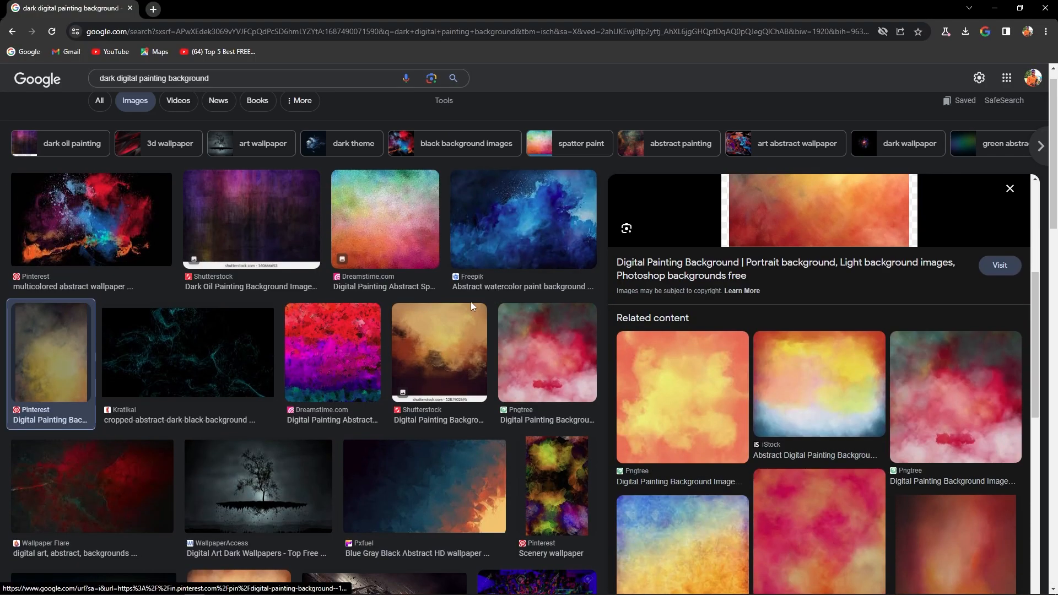
scroll(471, 302, up, 1)
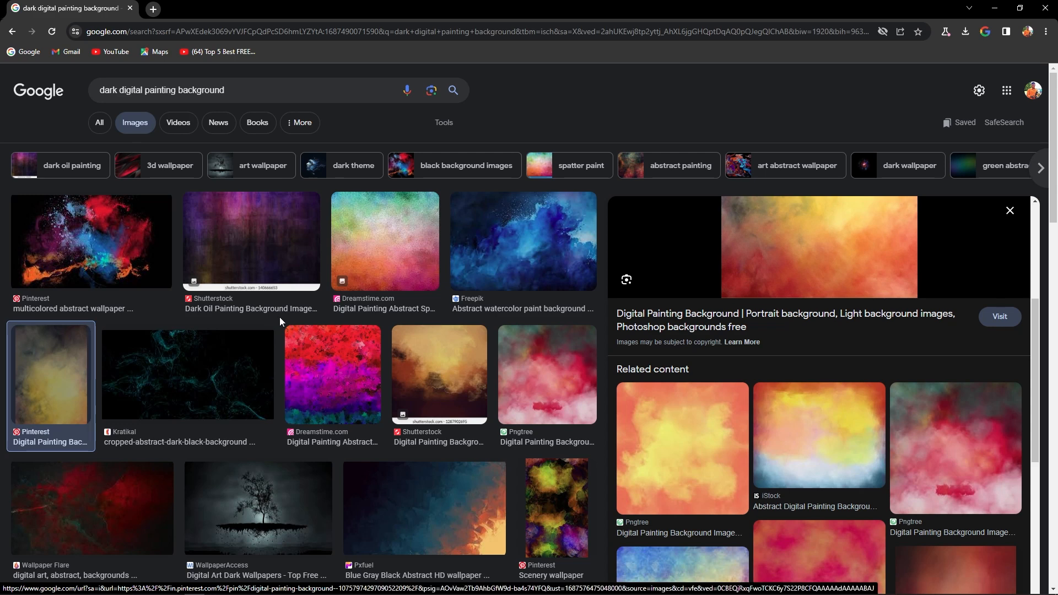
scroll(279, 317, down, 2)
key(alt+Tab)
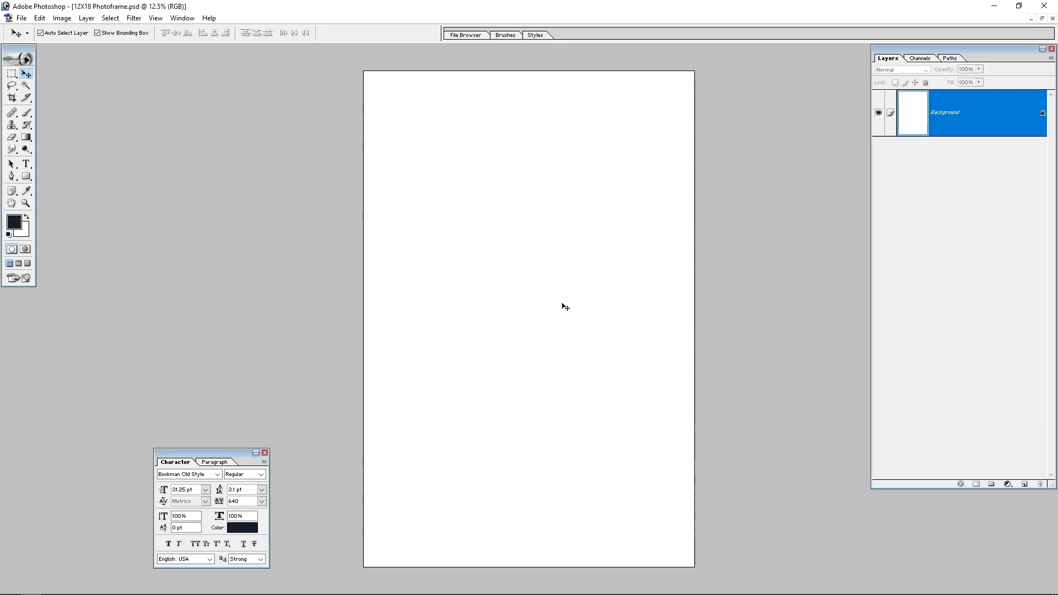
Open the Editing folder from the desktop and view the finished 12X18 wedding frame image.
key(super+d)
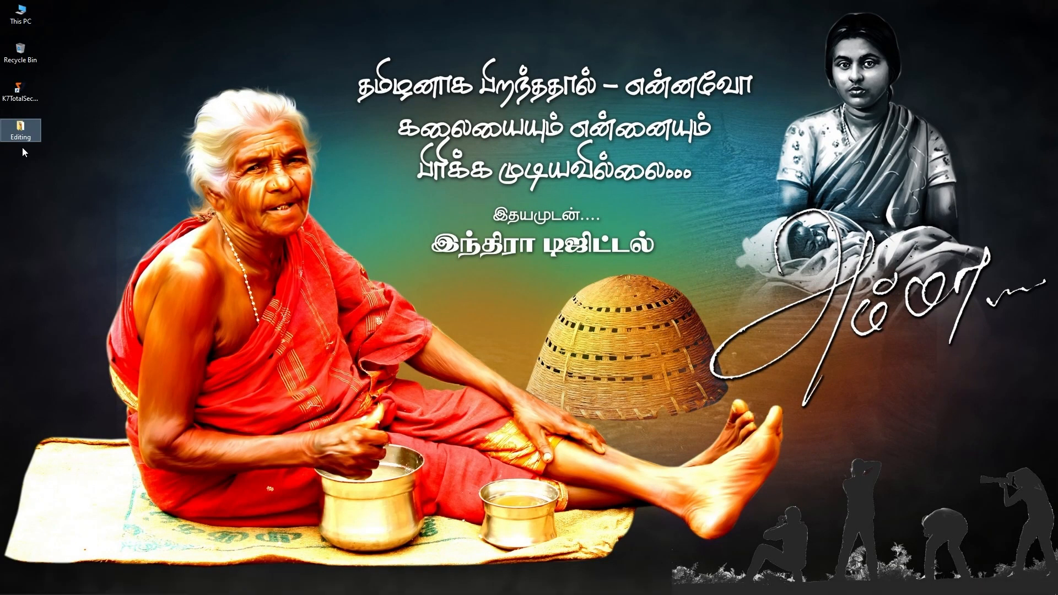
double_click(21, 130)
double_click(368, 202)
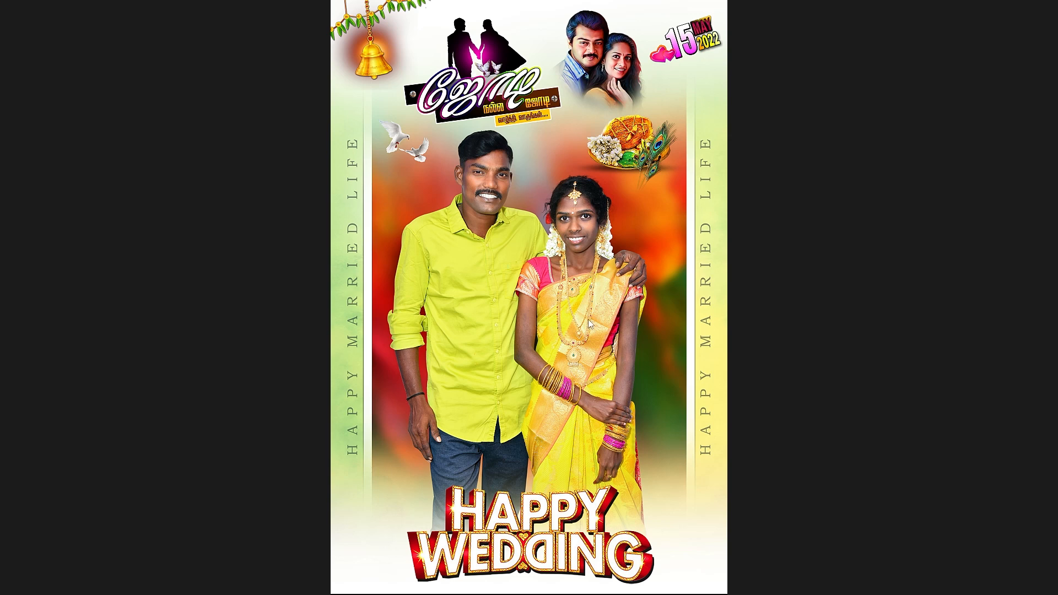
key(alt+Tab)
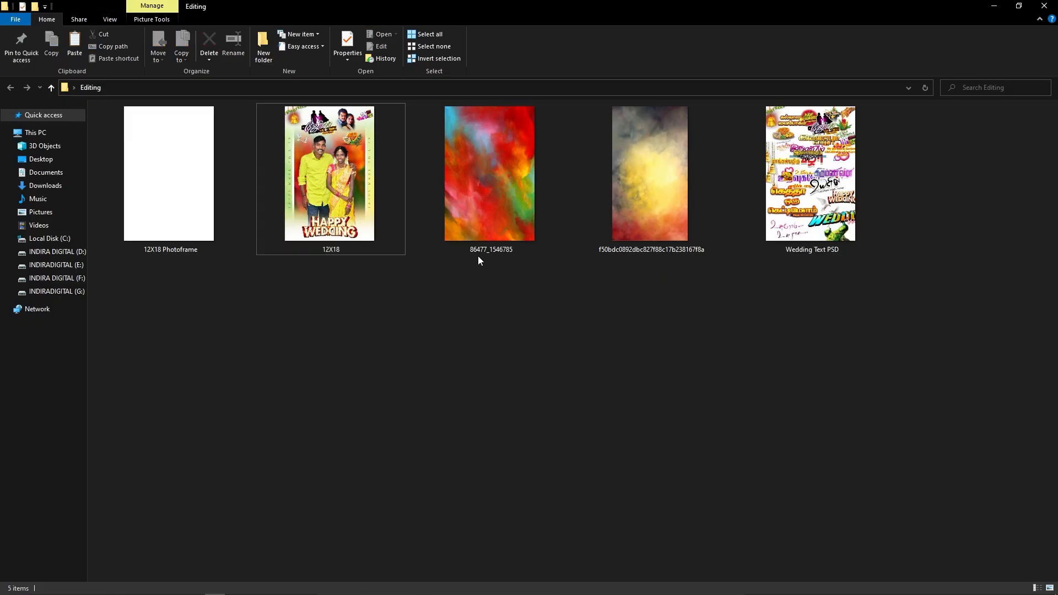
Open the red abstract painting image 86477_1546785 from the Editing folder in Photoshop.
click(622, 214)
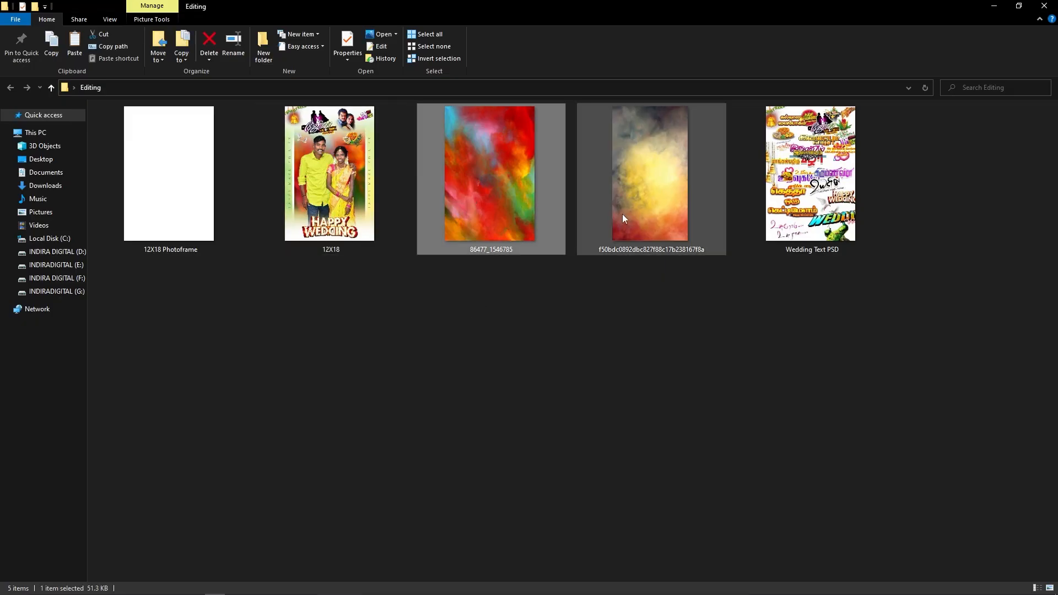
click(513, 190)
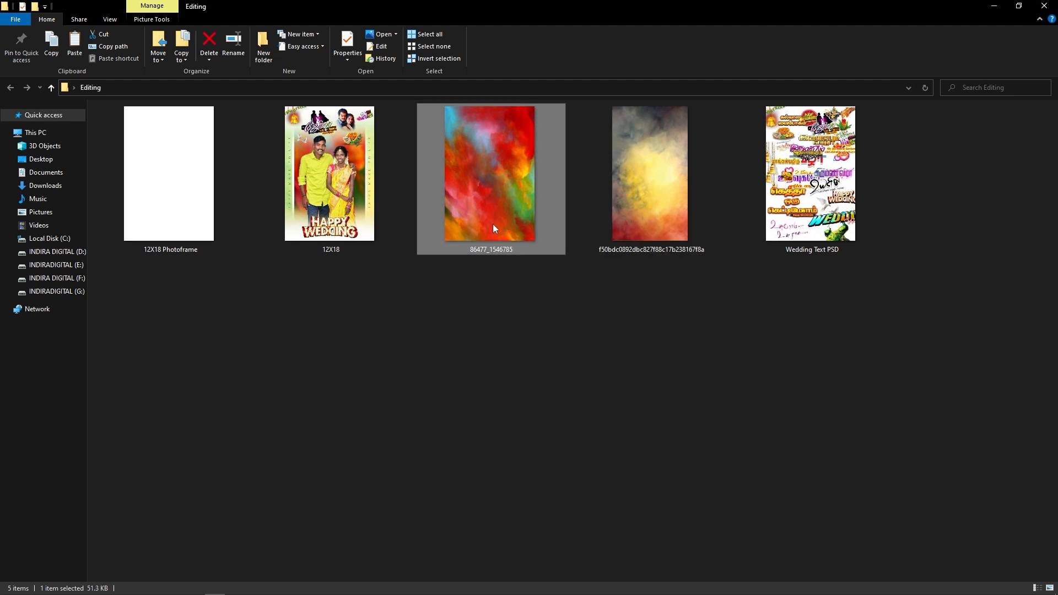
drag(492, 224, 486, 366)
key(alt+Tab)
key(alt+Tab)
key(alt+Tab)
key(alt+Tab)
key(alt+Tab)
key(alt+Tab)
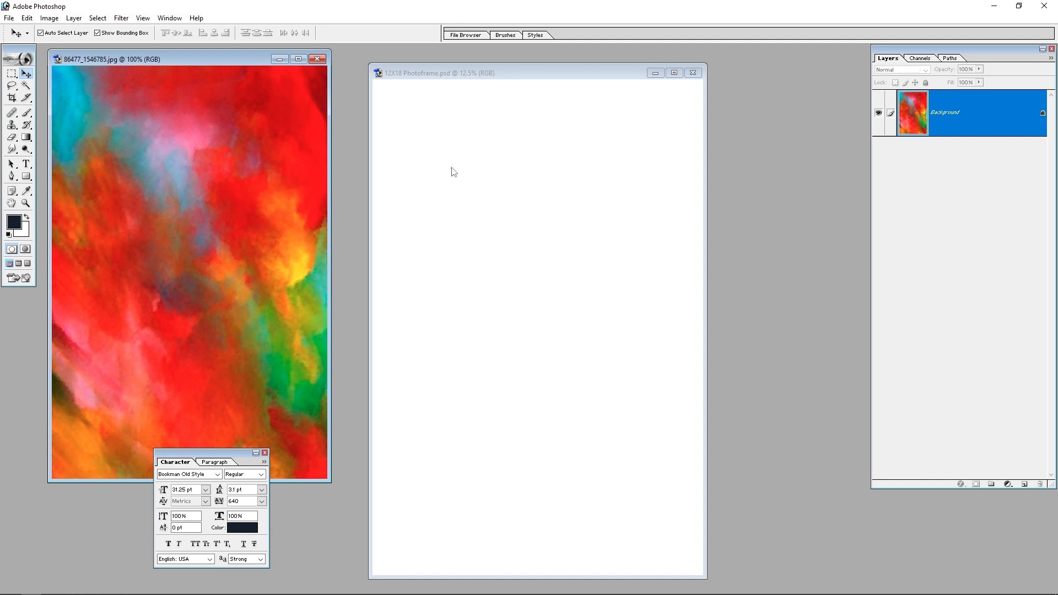
In the 12X18 Photoframe document, select a rectangle slightly inset from the page edges and add a new layer.
click(453, 171)
click(674, 73)
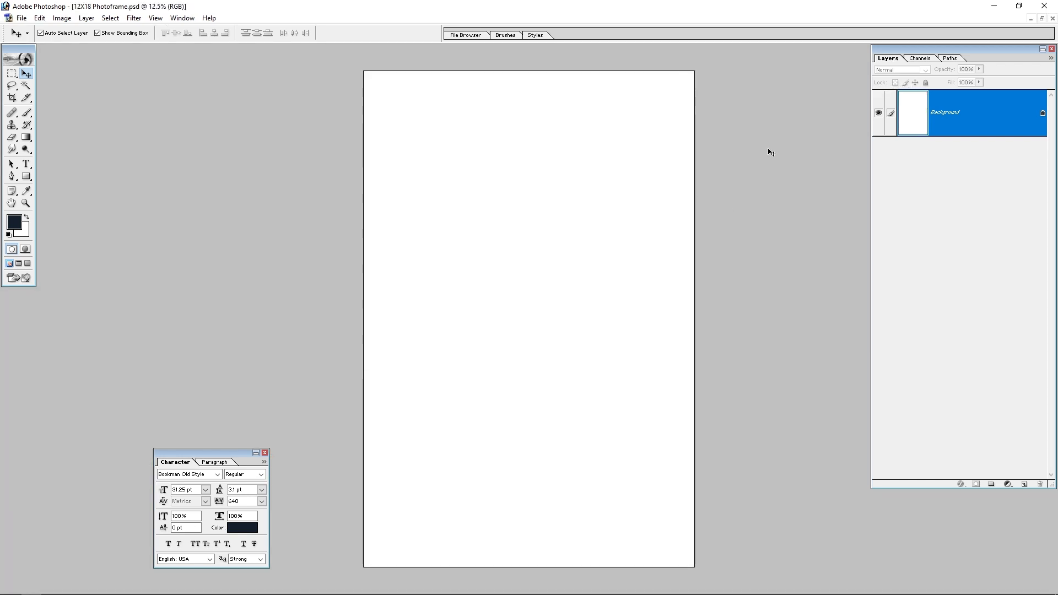
key(ctrl+minus)
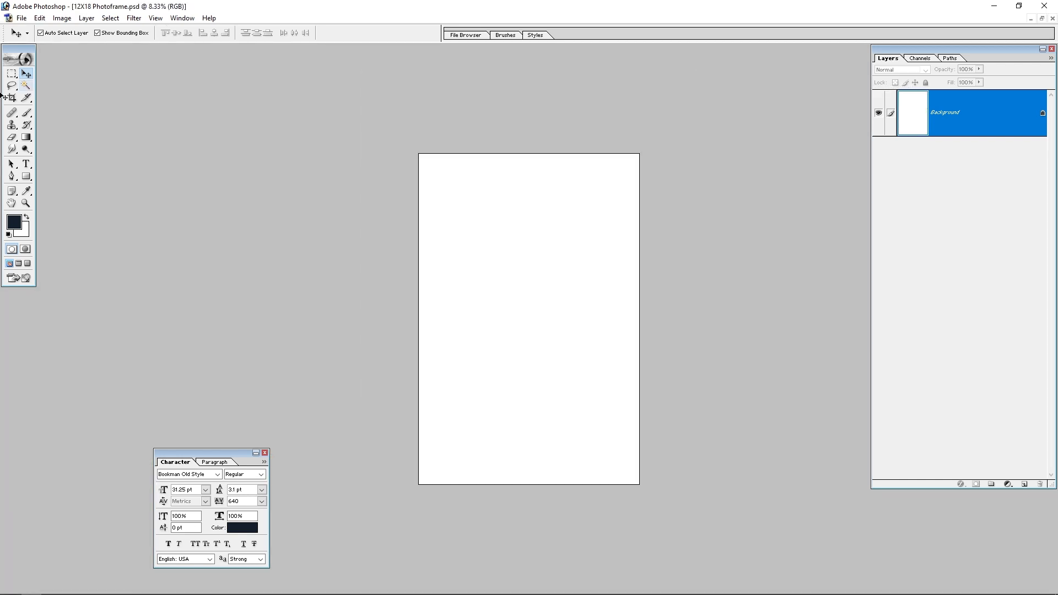
click(11, 75)
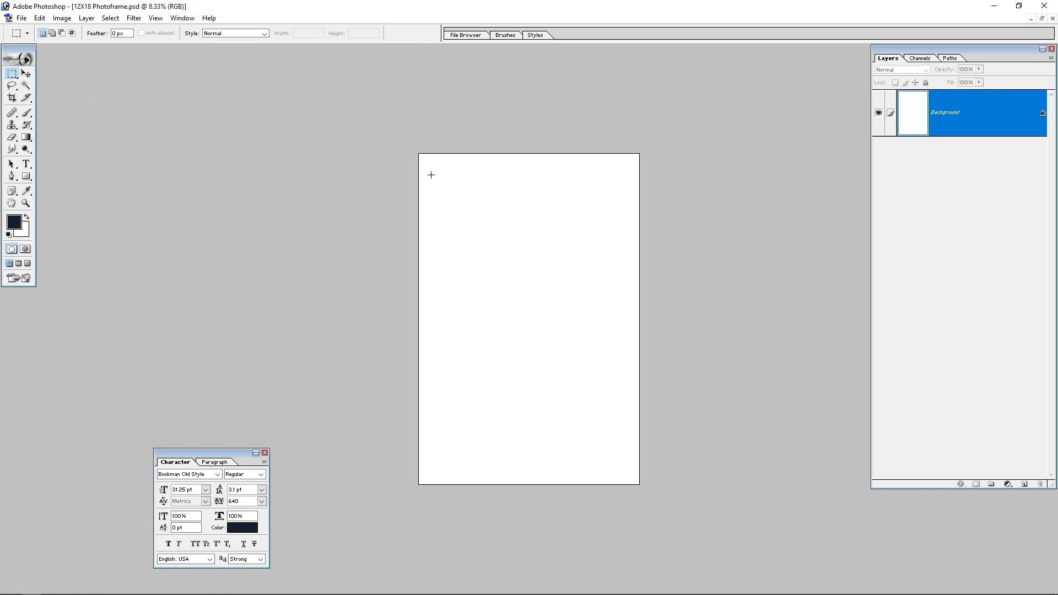
drag(599, 422, 626, 464)
click(1026, 486)
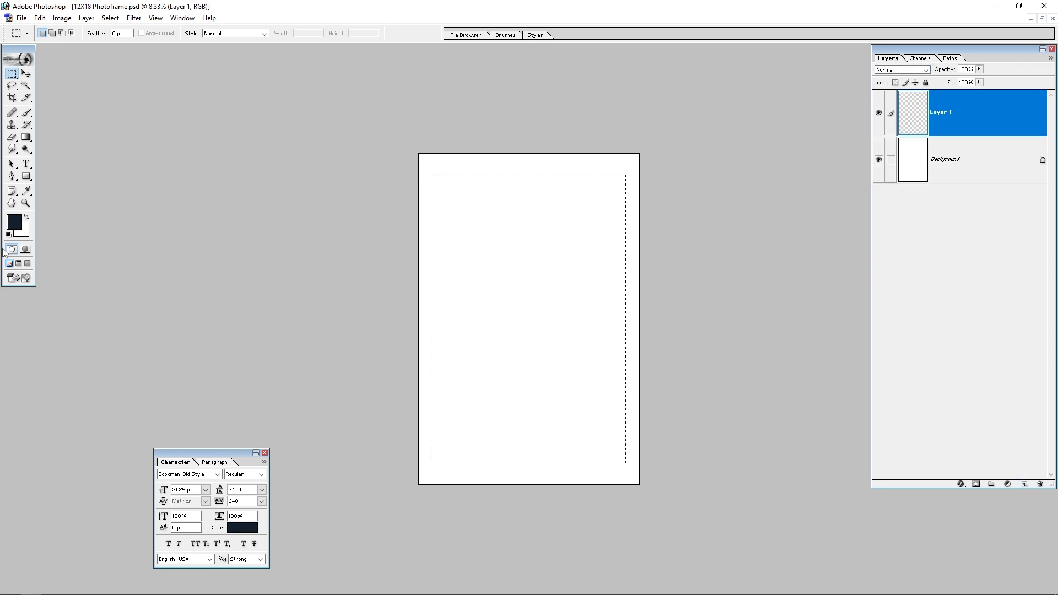
Choose a medium blue foreground colour and fill the rectangular selection on the new layer with it.
click(13, 225)
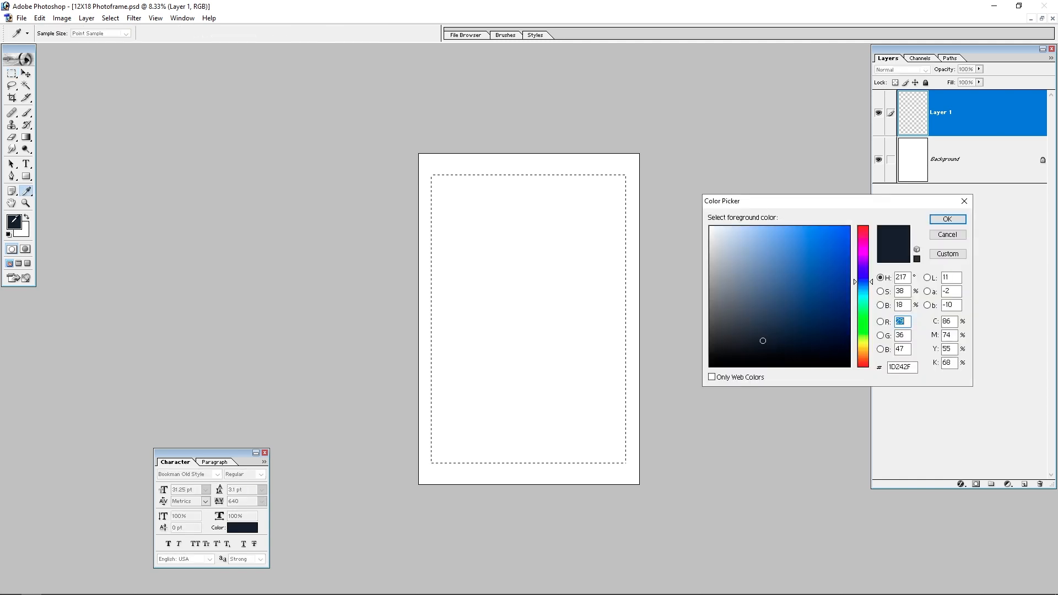
click(813, 264)
click(946, 219)
key(m)
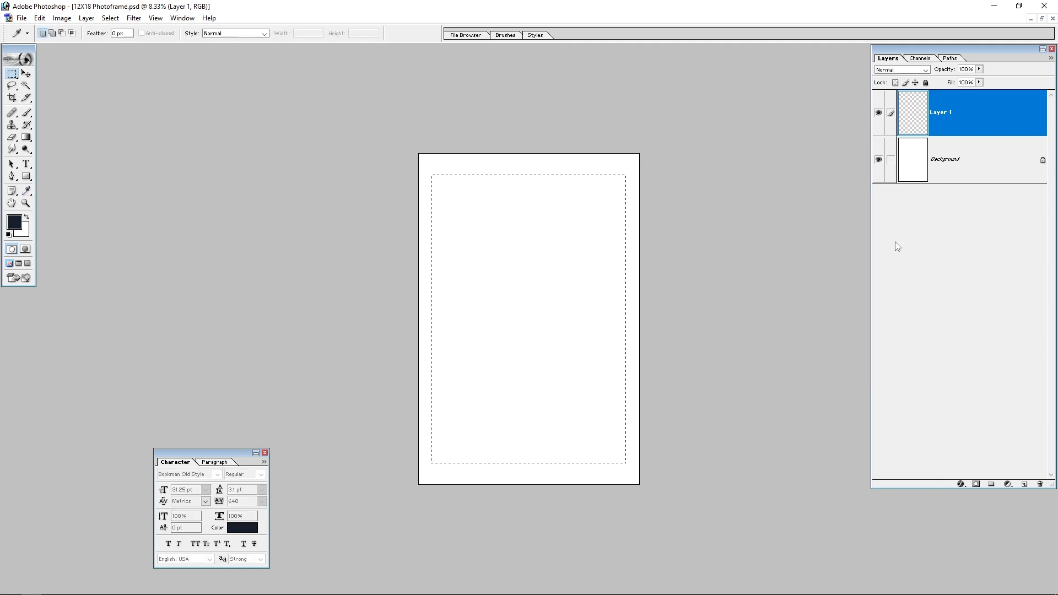
key(alt)
key(alt+BackSpace)
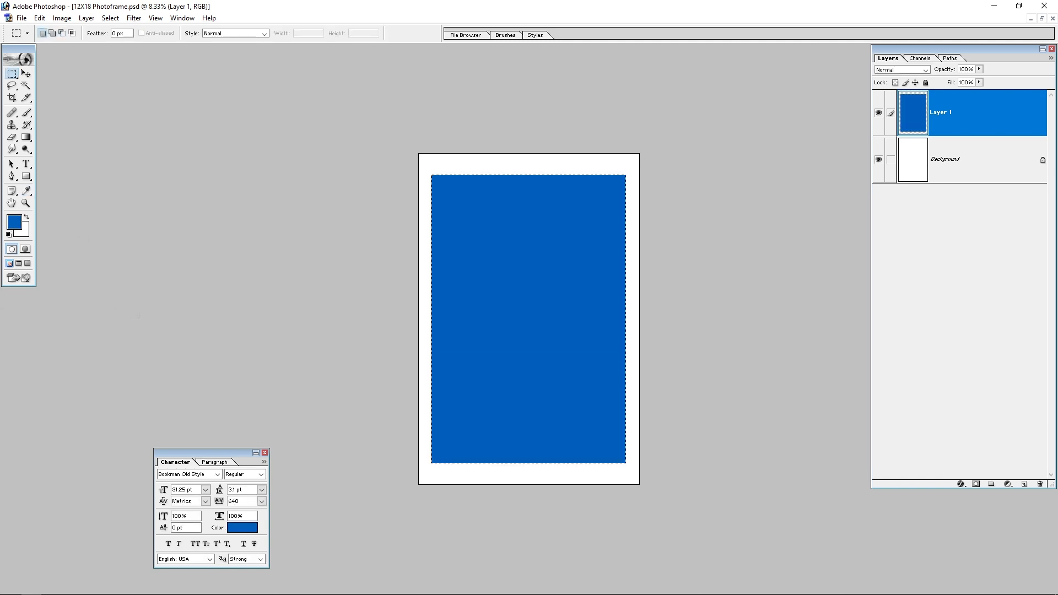
Try moving the blue rectangle on the page and undo the move.
key(v)
drag(596, 255, 588, 276)
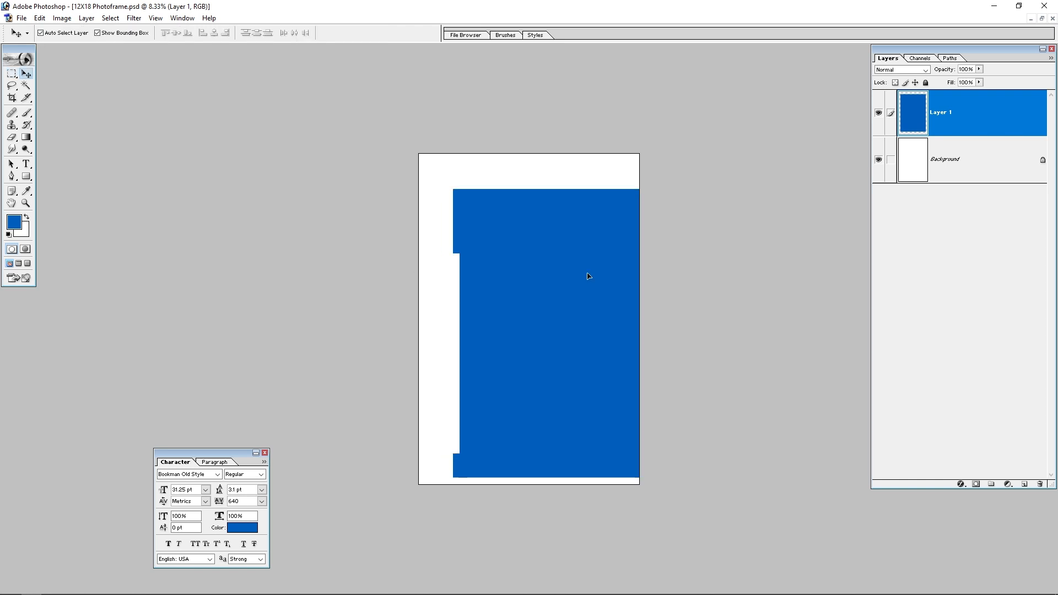
key(ctrl+z)
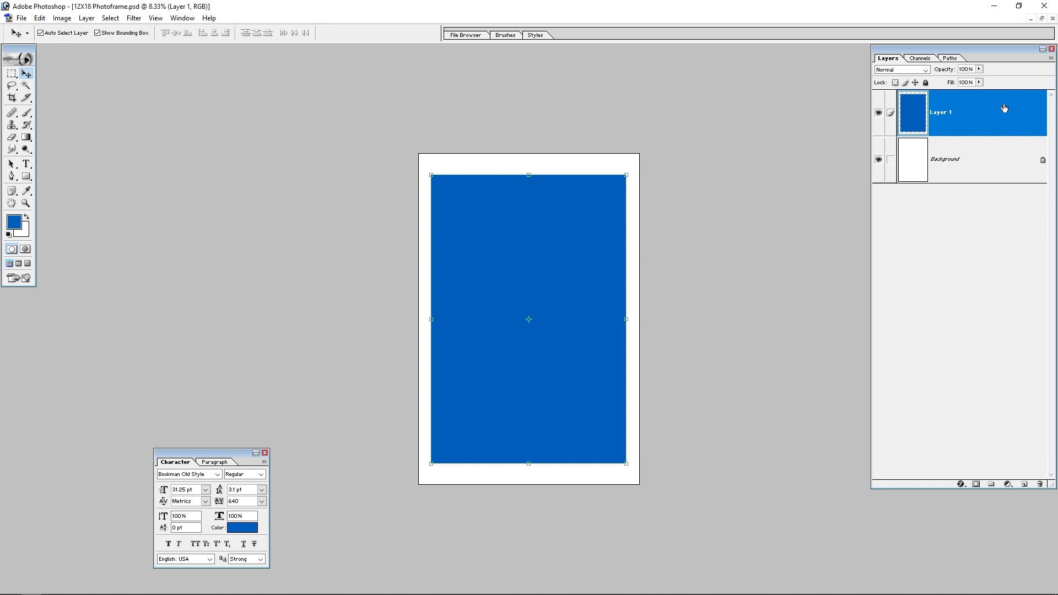
Add a Stroke layer style to the blue rectangle's layer and set its colour to white (FFFFFF).
double_click(997, 120)
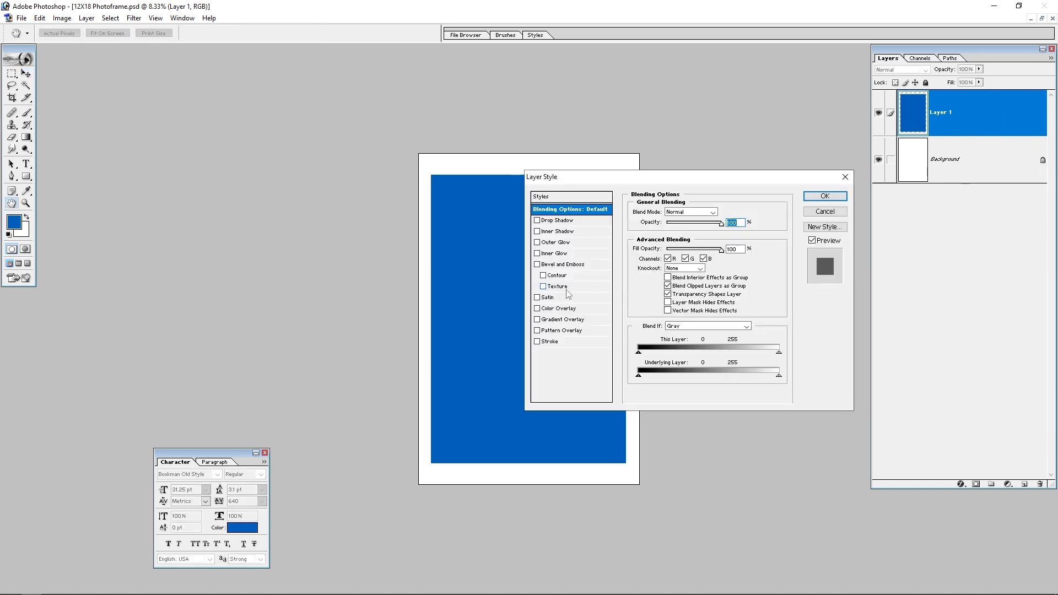
click(550, 341)
click(657, 275)
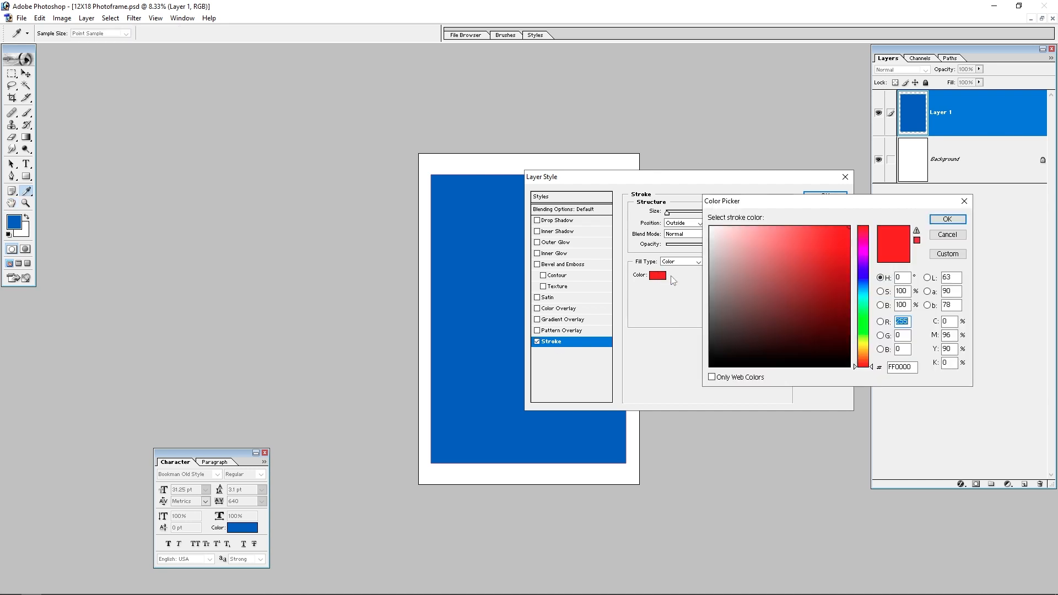
drag(763, 271, 688, 215)
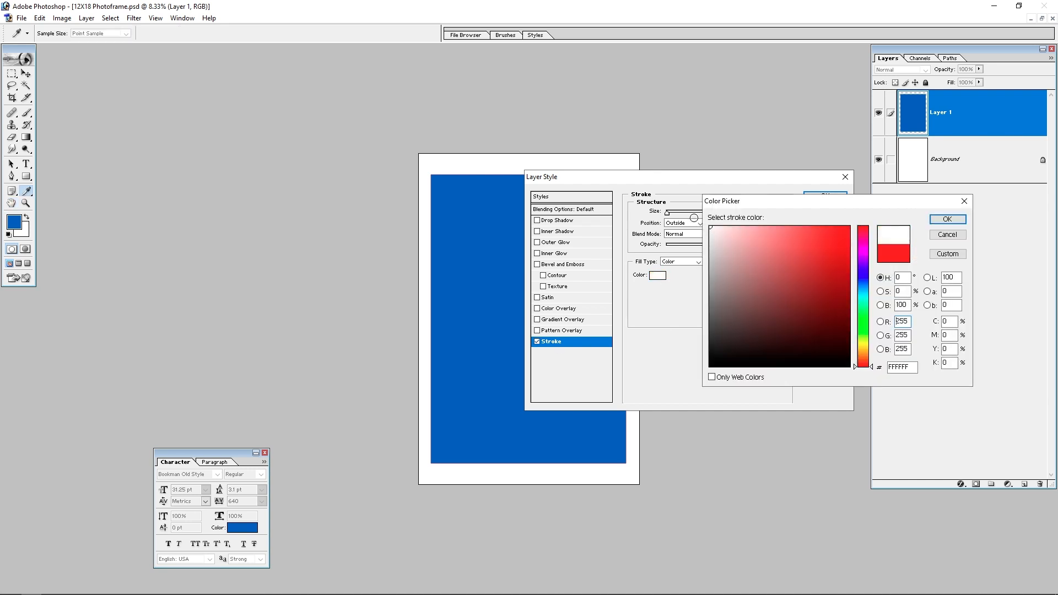
key(Return)
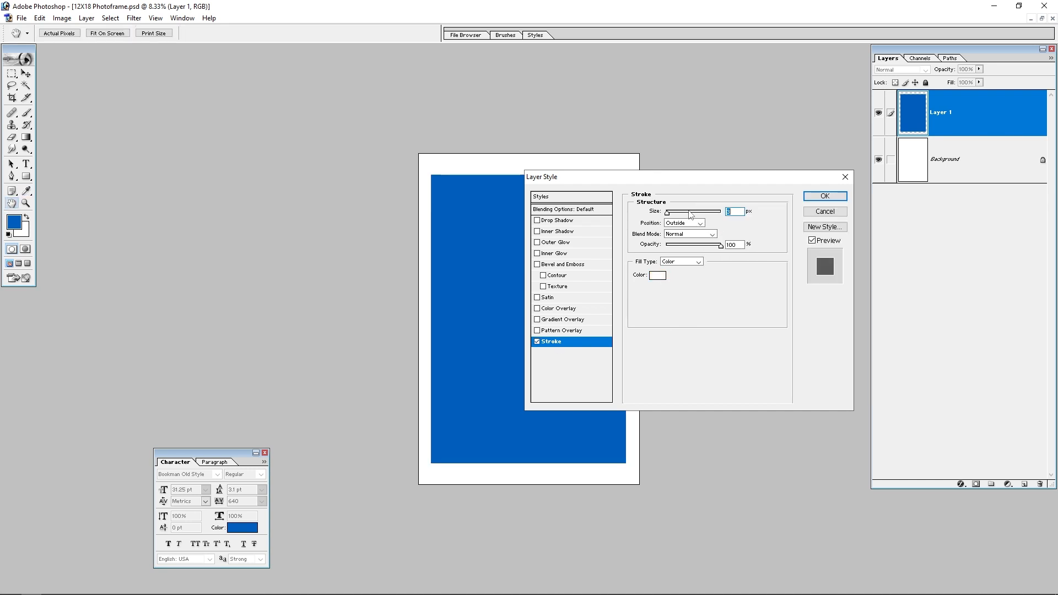
Set the stroke's size to 100 px and its position to Inside.
text(100)
click(683, 222)
click(683, 237)
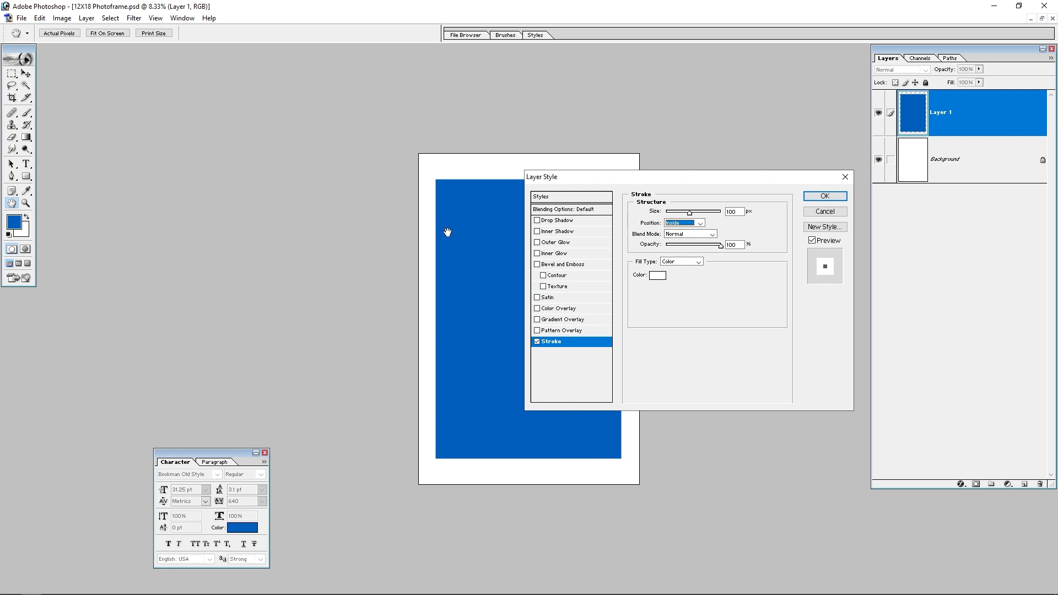
Add a Drop Shadow to the blue rectangle's layer with distance 0 px and size 100 px.
drag(597, 183, 640, 150)
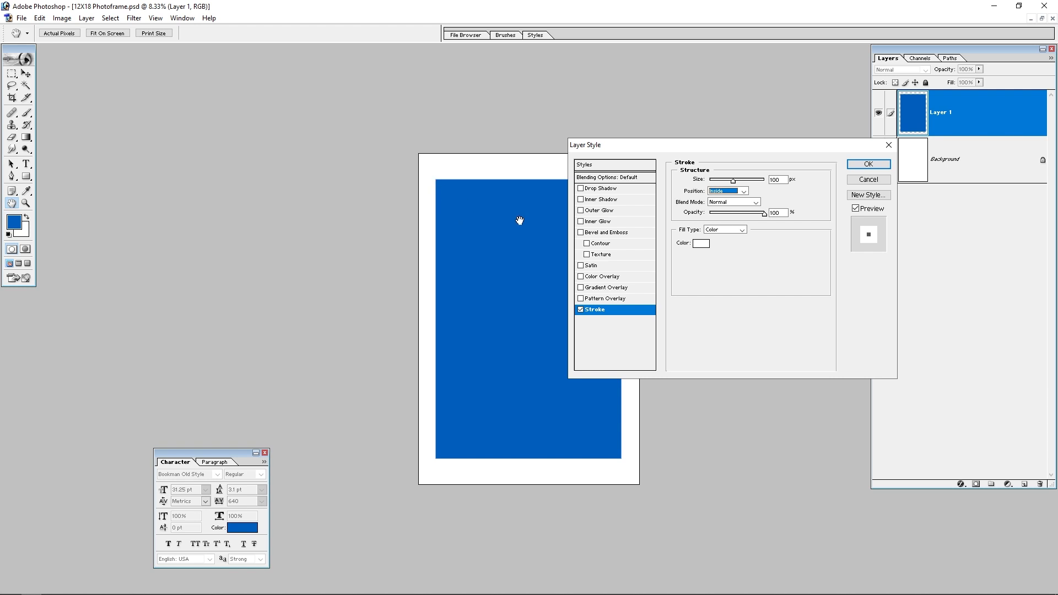
click(590, 191)
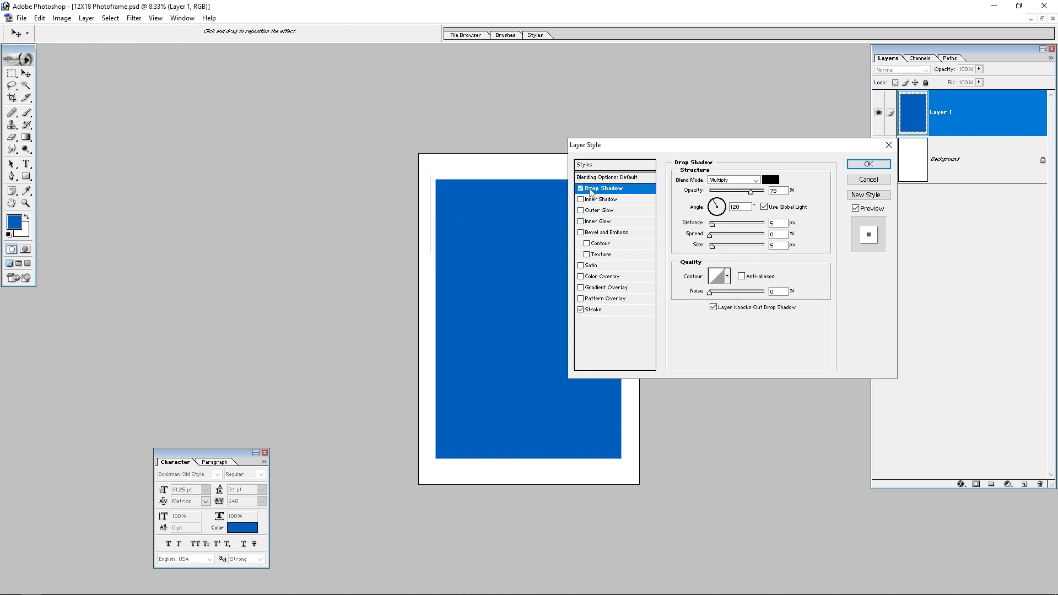
drag(712, 246, 732, 246)
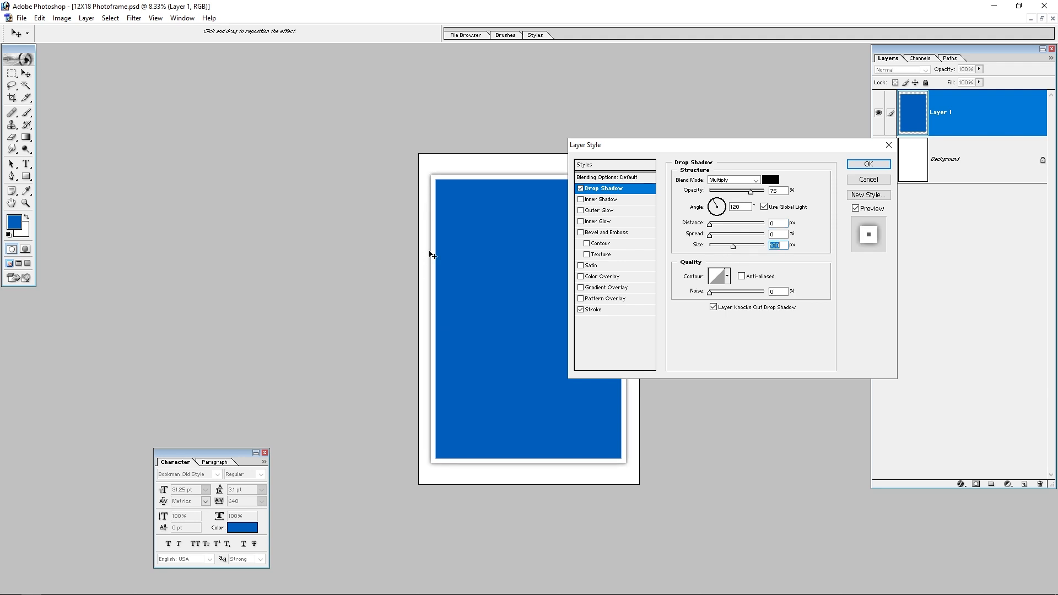
drag(471, 305, 469, 307)
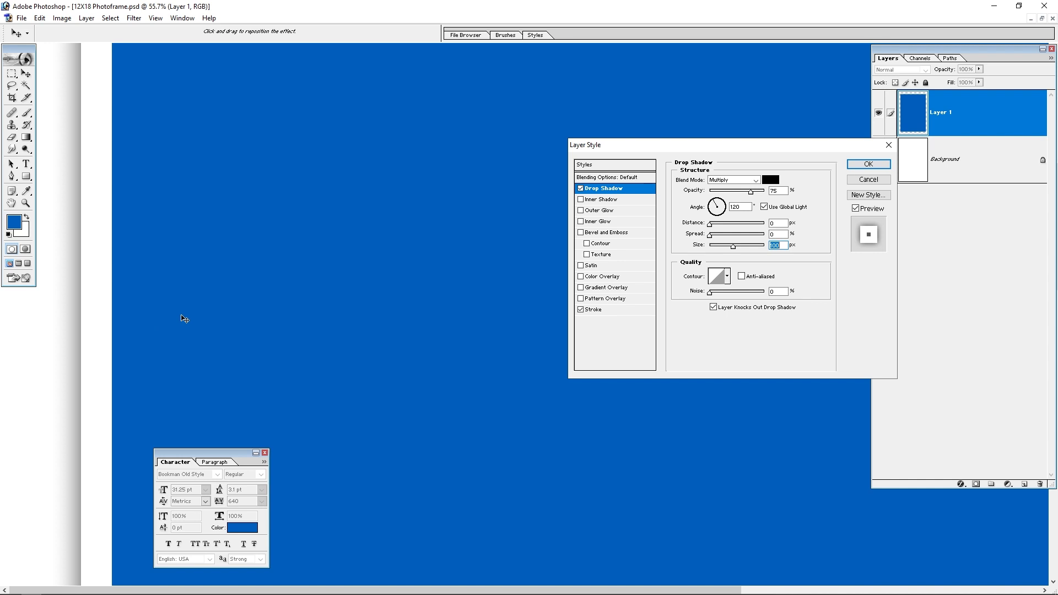
key(ctrl+0)
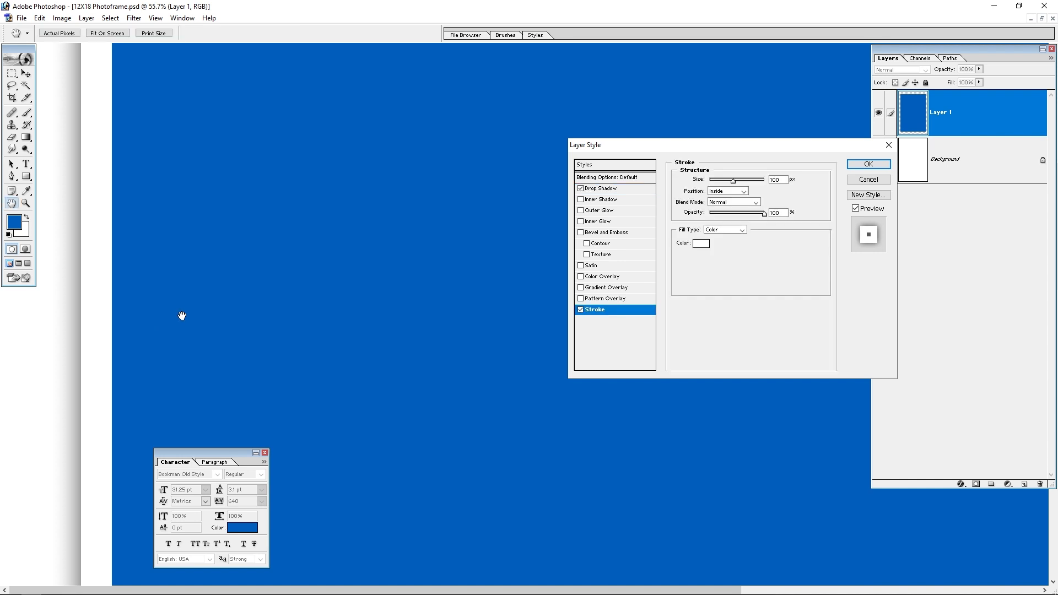
alt+click(182, 316)
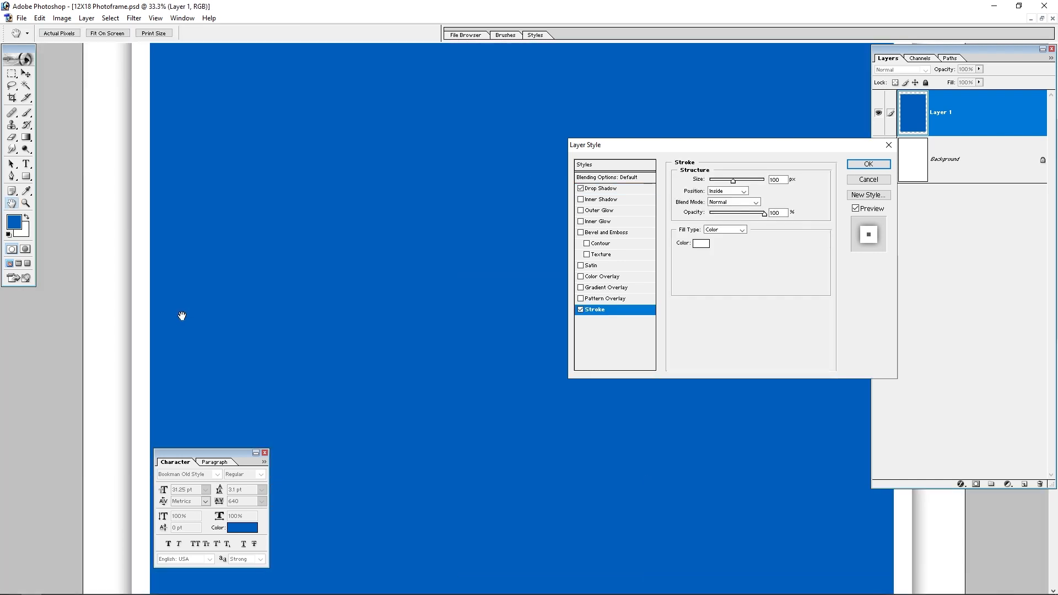
Increase the drop shadow's size slightly beyond 100 px and apply the layer style.
click(603, 199)
click(603, 188)
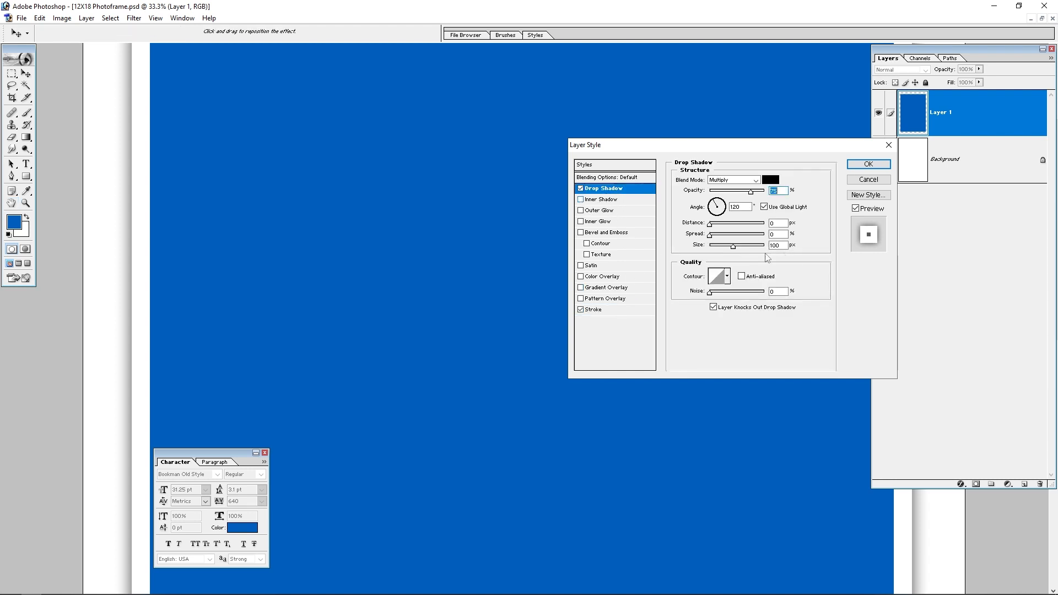
drag(733, 246, 737, 246)
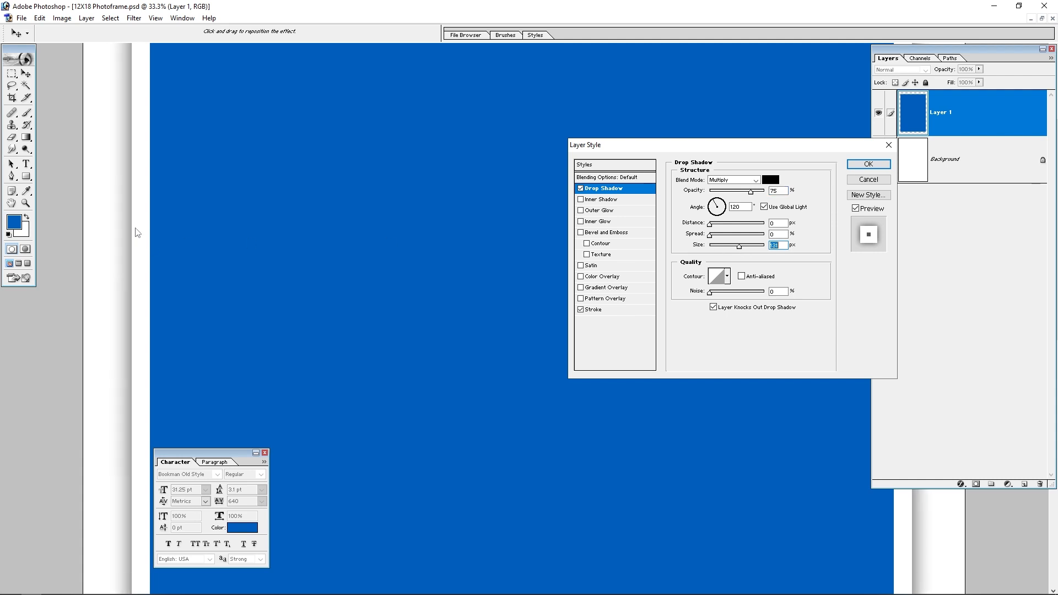
click(867, 169)
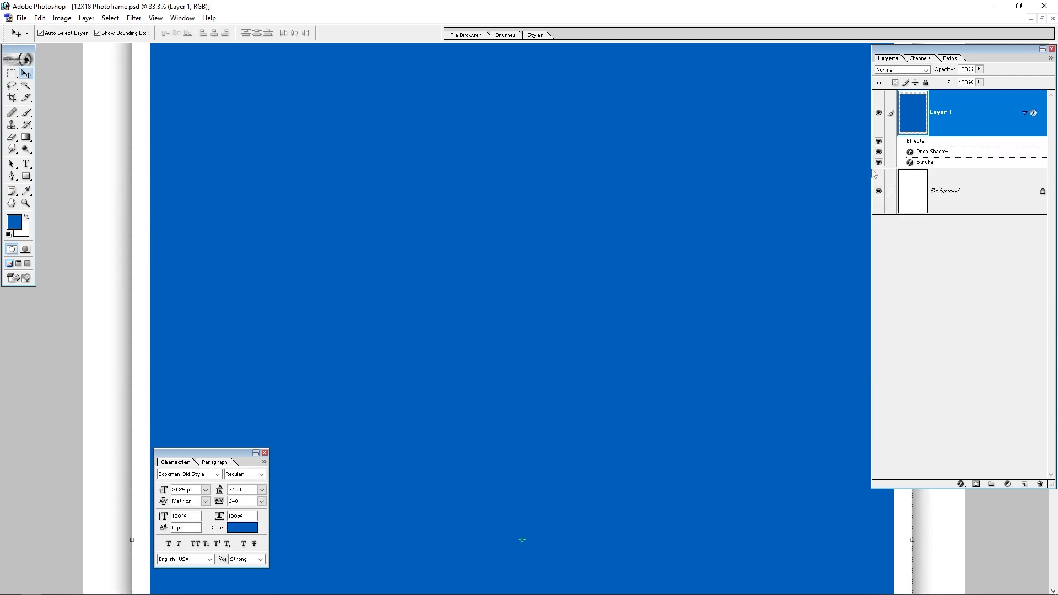
Centre the blue rectangle horizontally on the page, then scale it proportionally about its centre to about 93.8%.
key(ctrl+0)
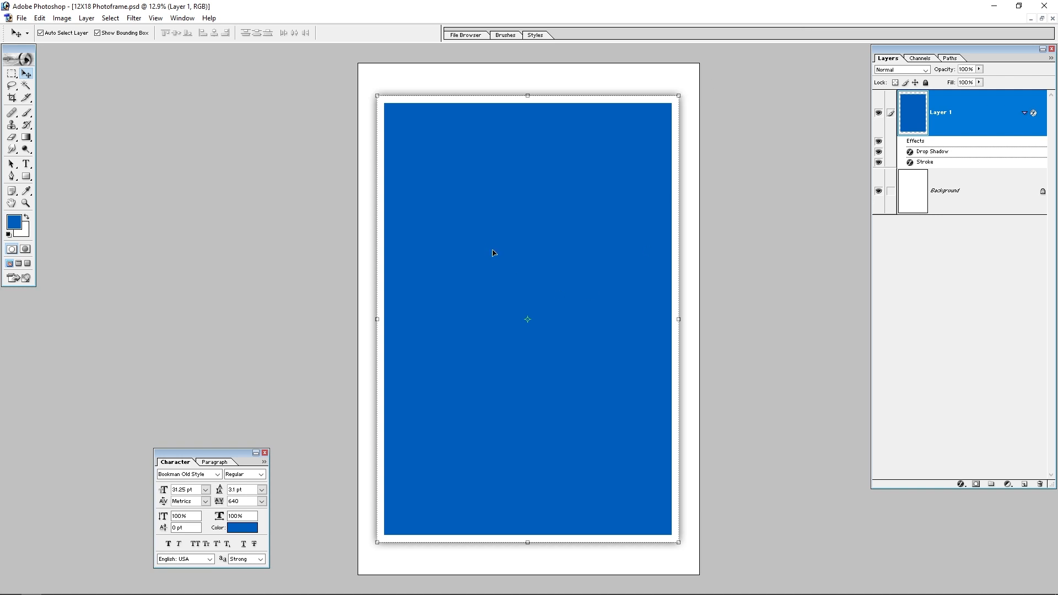
key(ctrl+a)
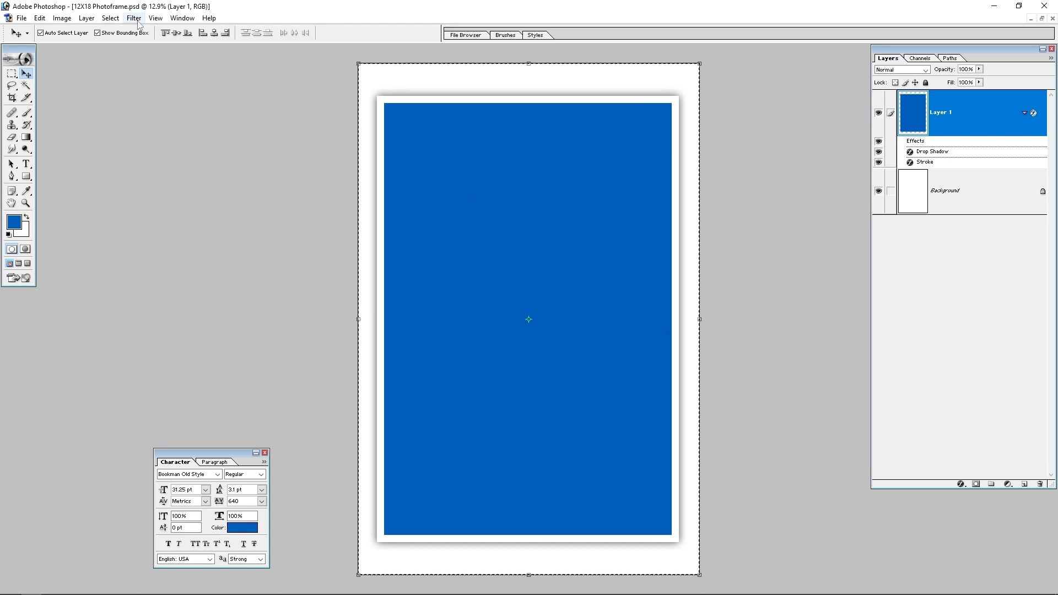
click(214, 33)
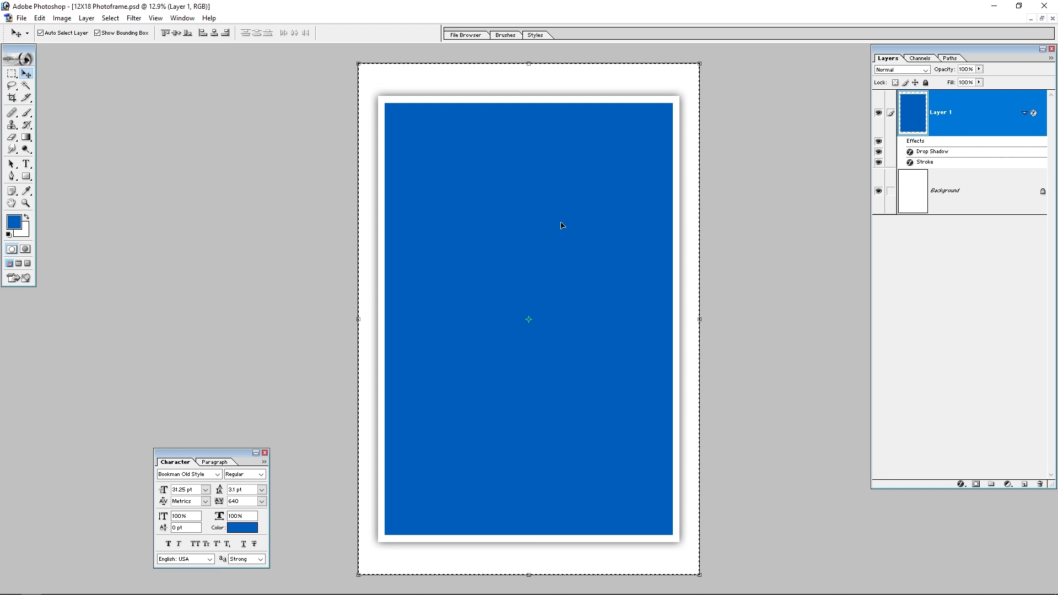
key(ctrl+d)
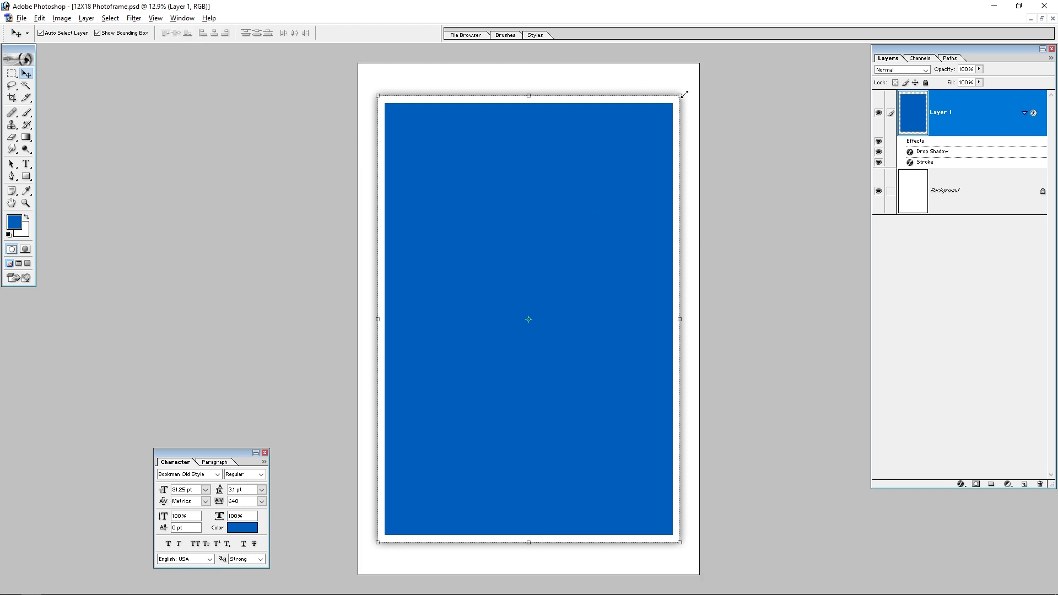
drag(683, 94, 672, 108)
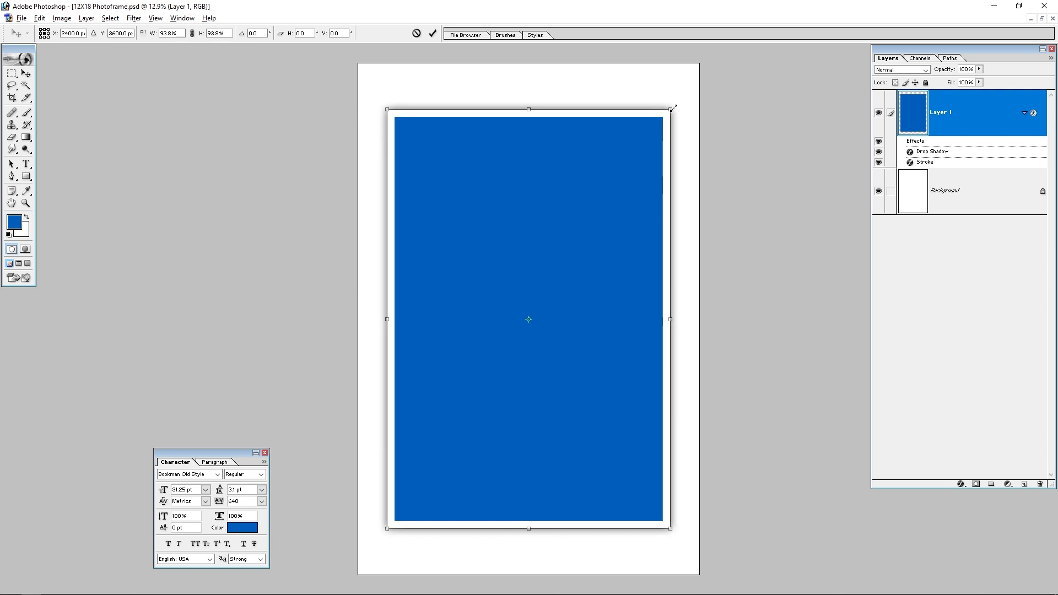
key(Return)
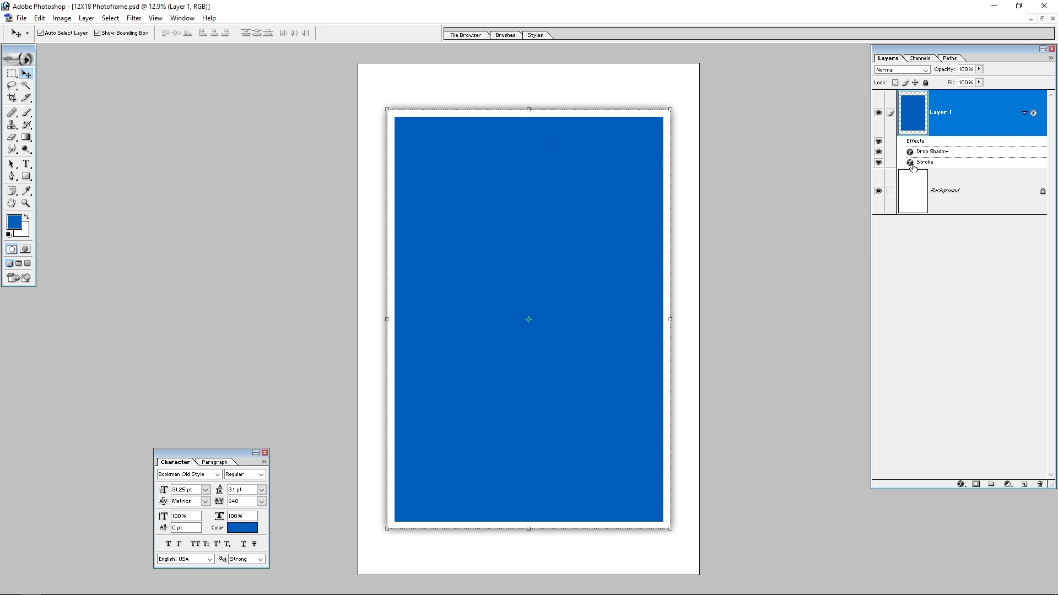
Add a layer mask to the rectangle's layer and choose a soft round brush enlarged to 2500 px.
click(975, 484)
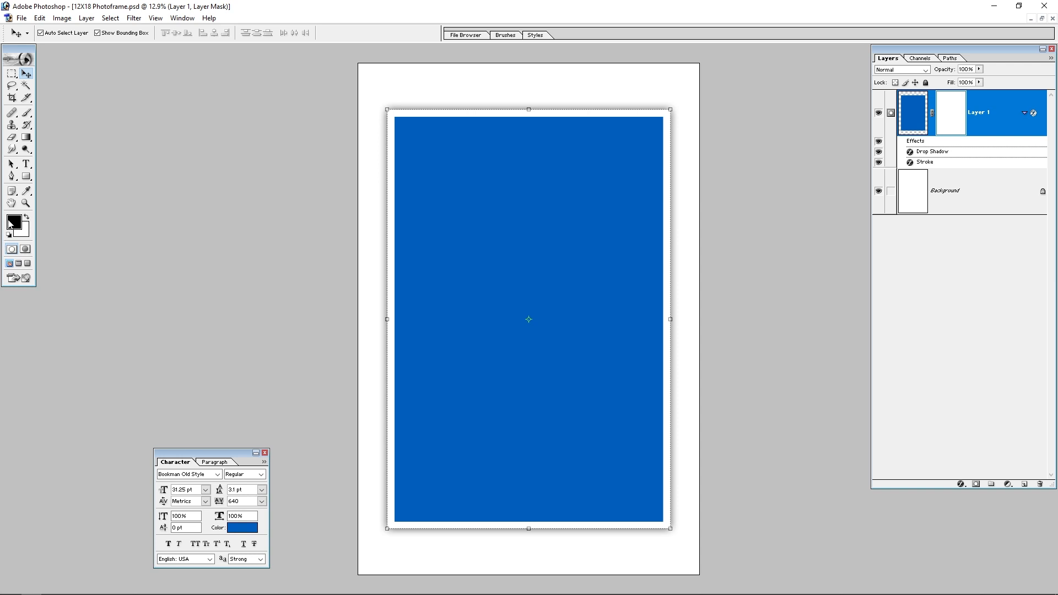
key(b)
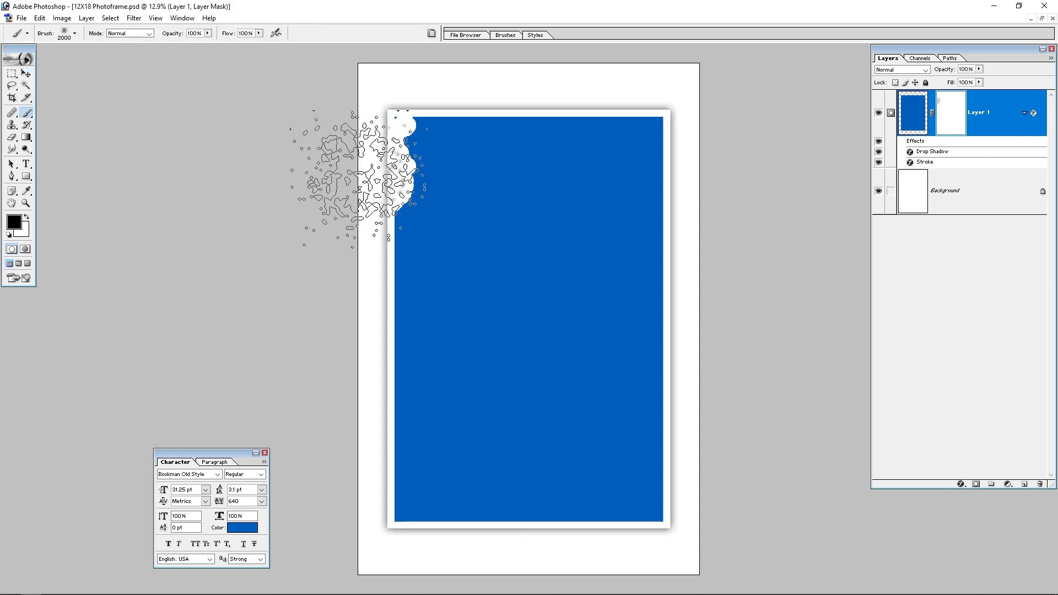
right_click(428, 152)
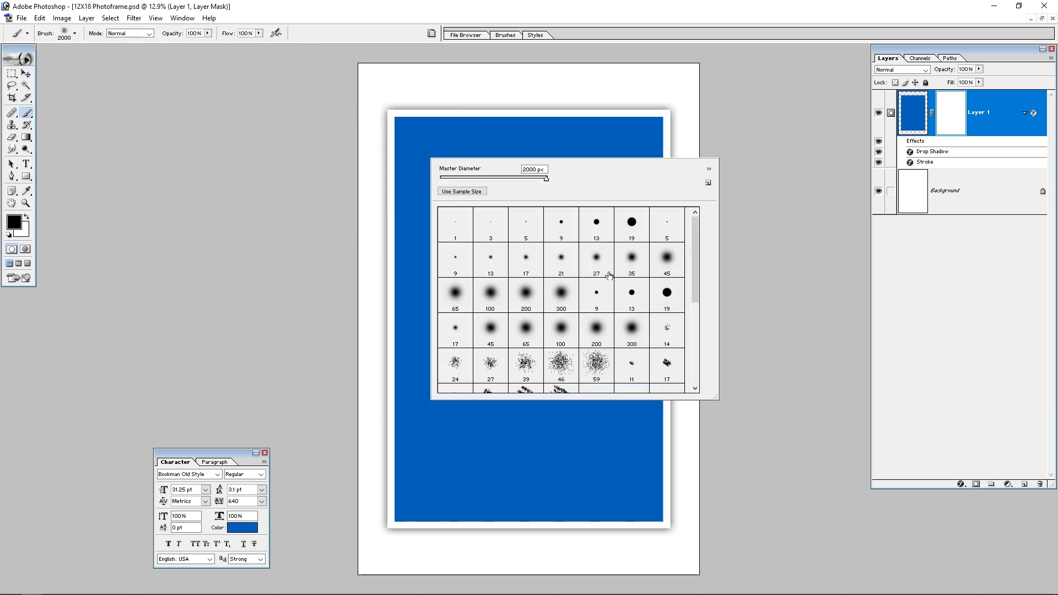
click(666, 257)
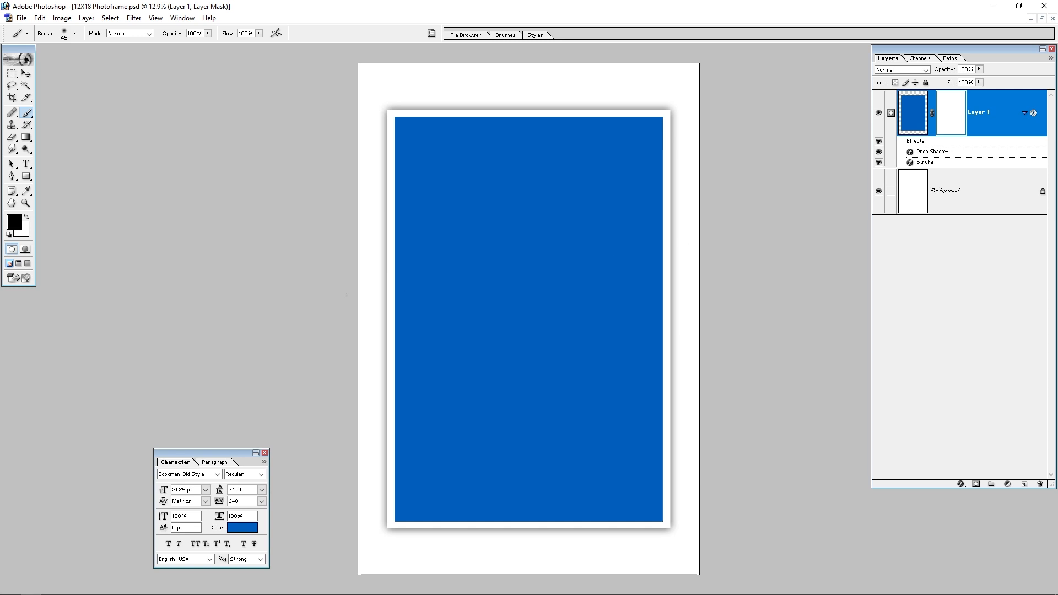
key(bracketright)
key(bracketright)
key(bracketright)
key(bracketright)
key(bracketright)
key(bracketright)
key(bracketright)
key(bracketright)
key(bracketright)
key(bracketright)
key(bracketright)
key(bracketright)
key(bracketright)
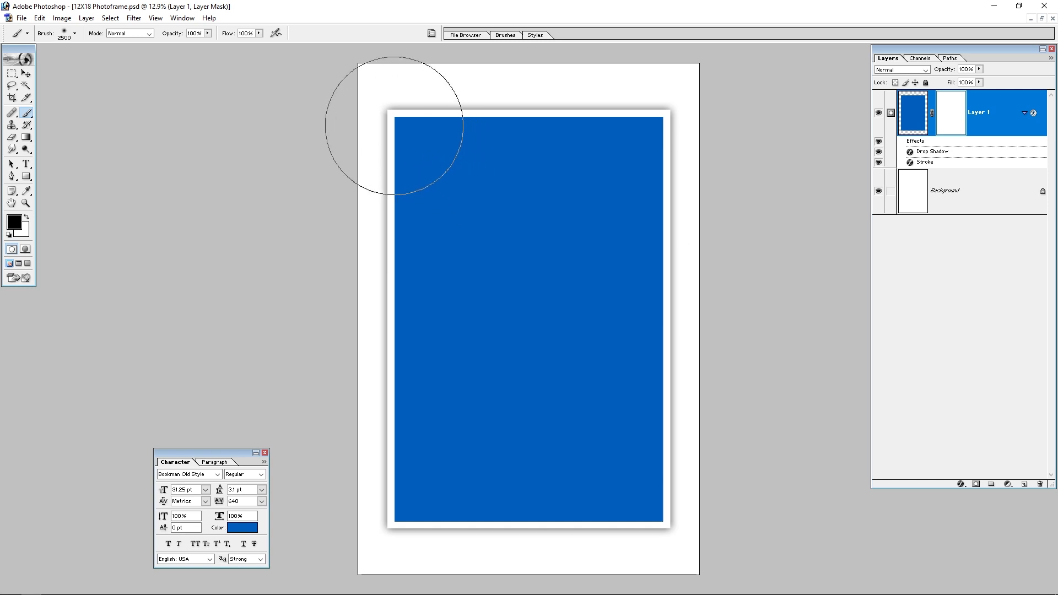
Try fading the upper part of the rectangle by painting black on its layer mask, undoing each stroke.
drag(442, 106, 731, 89)
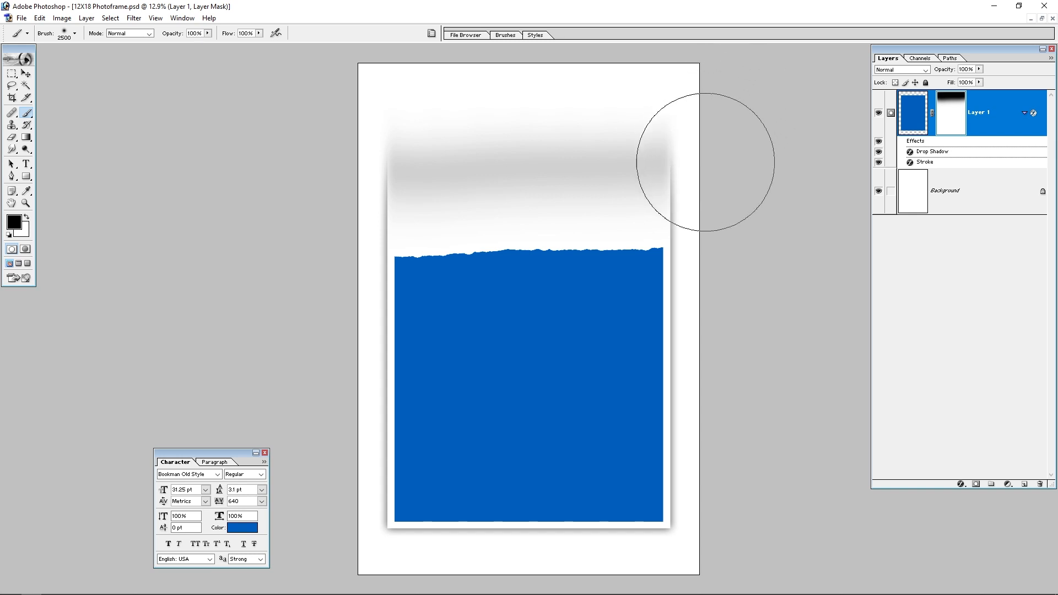
key(ctrl+z)
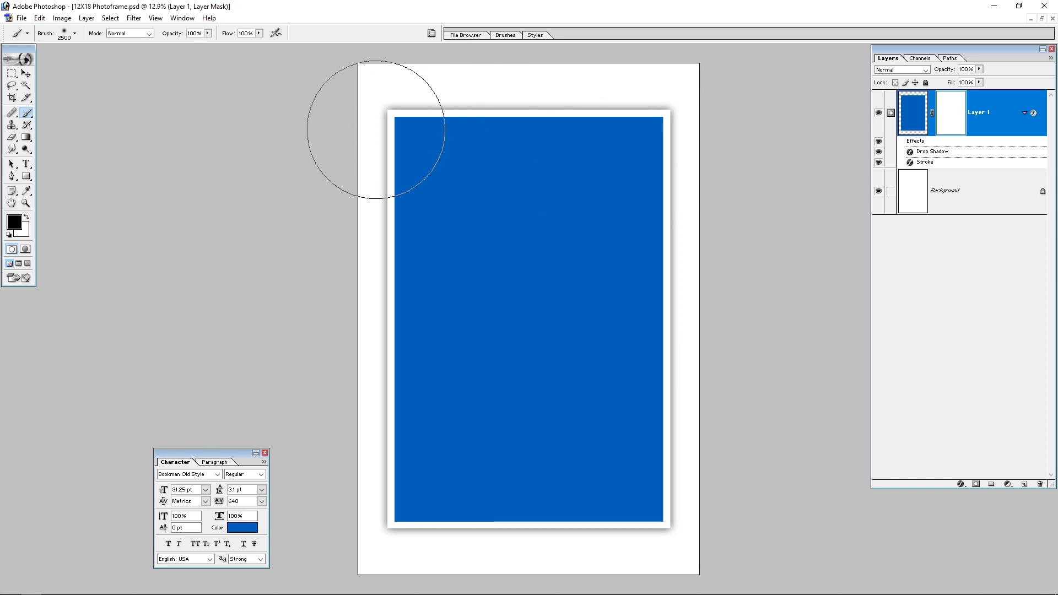
drag(602, 130, 396, 154)
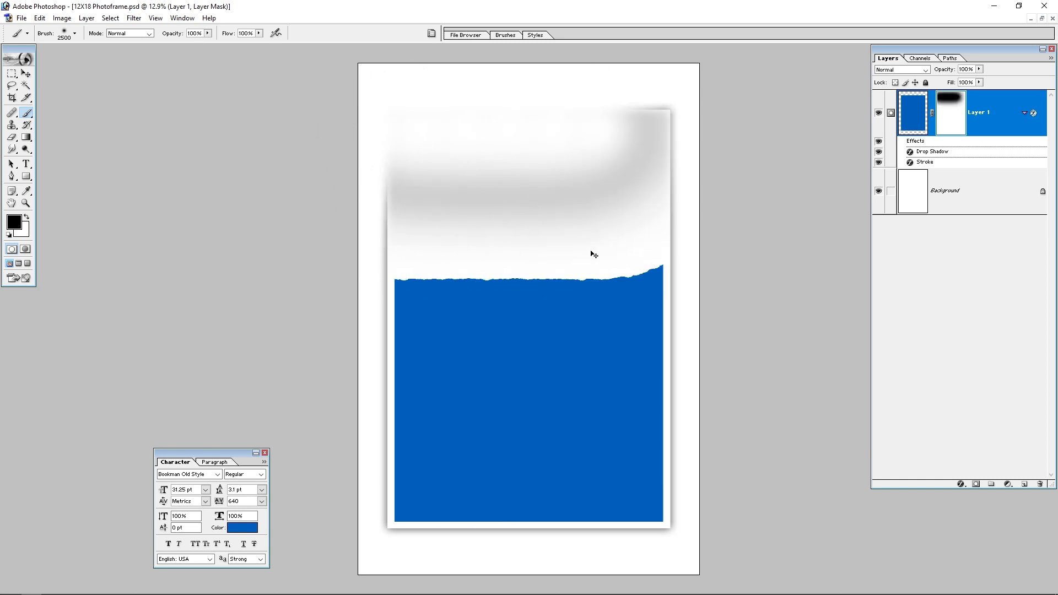
key(ctrl+z)
Duplicate the masked rectangle layer and hide the Drop Shadow effect on the copy.
click(1024, 113)
click(1025, 113)
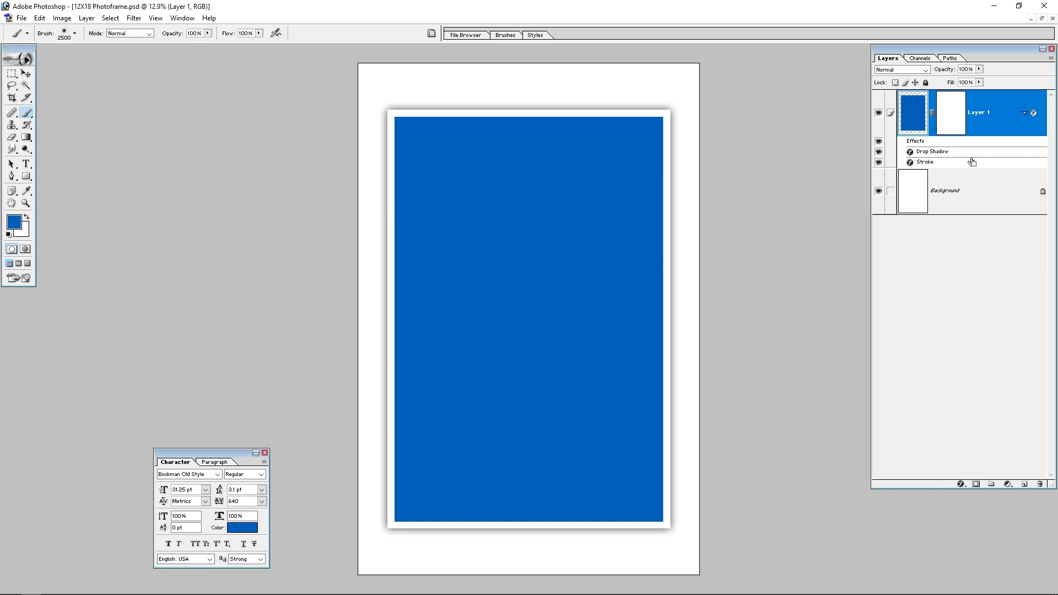
key(ctrl+j)
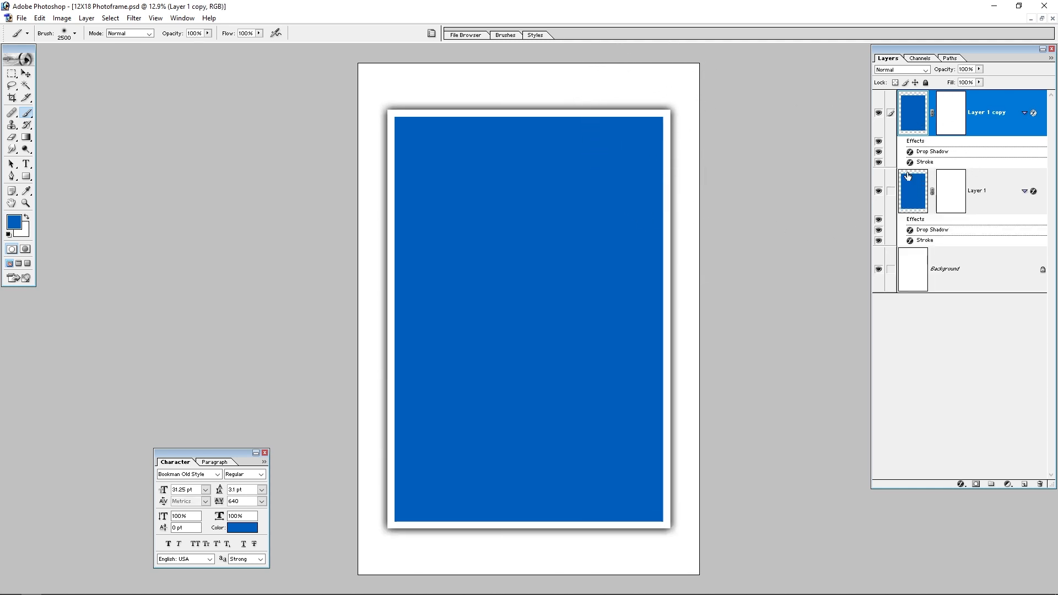
click(879, 152)
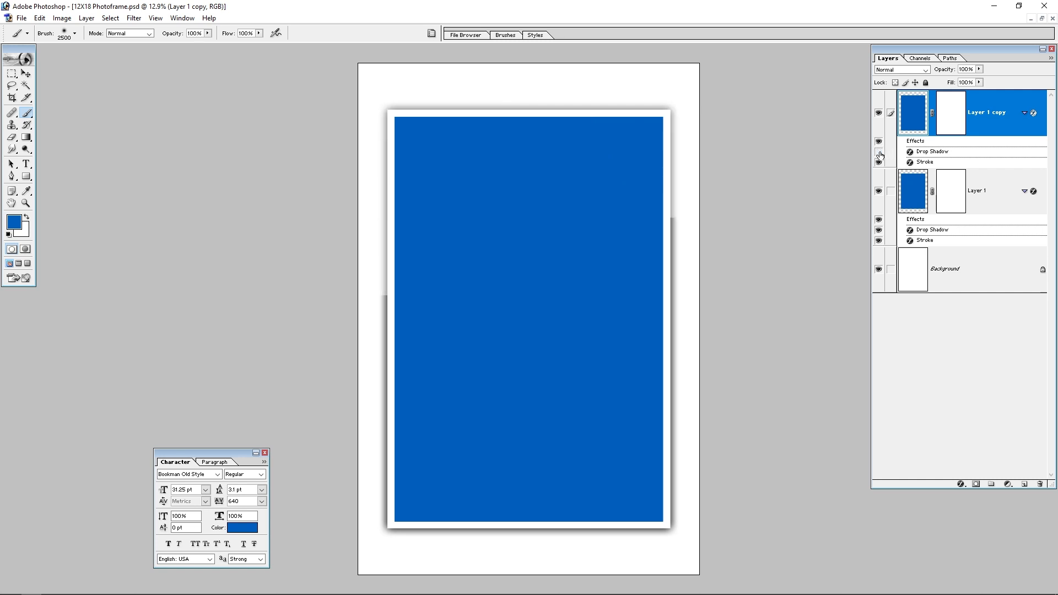
click(878, 152)
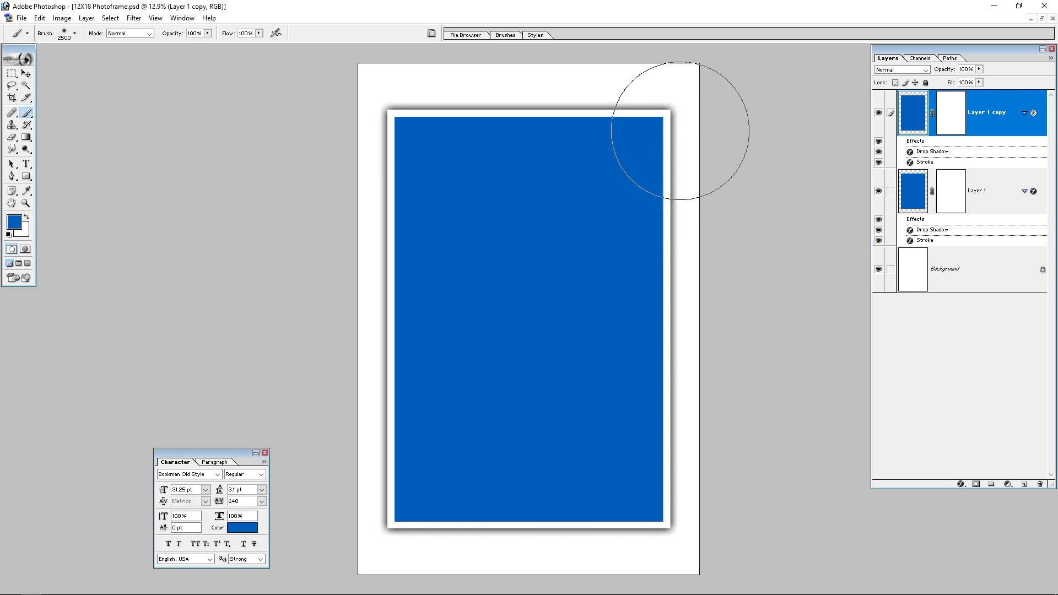
click(878, 152)
Link the rectangle copy with the original Layer 1 and merge them into a single layer without live effects.
click(890, 191)
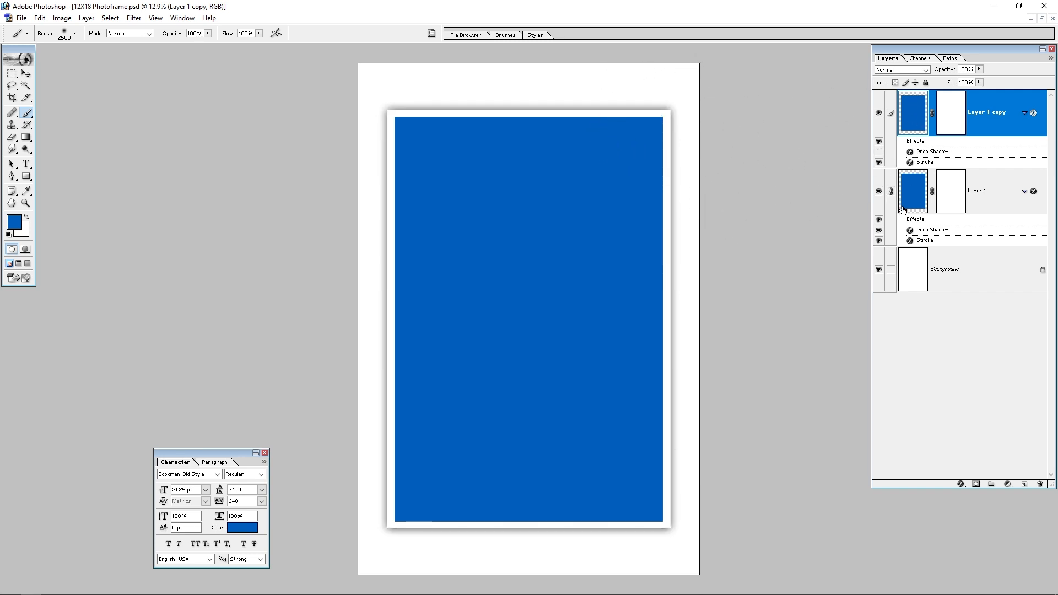
key(ctrl+w)
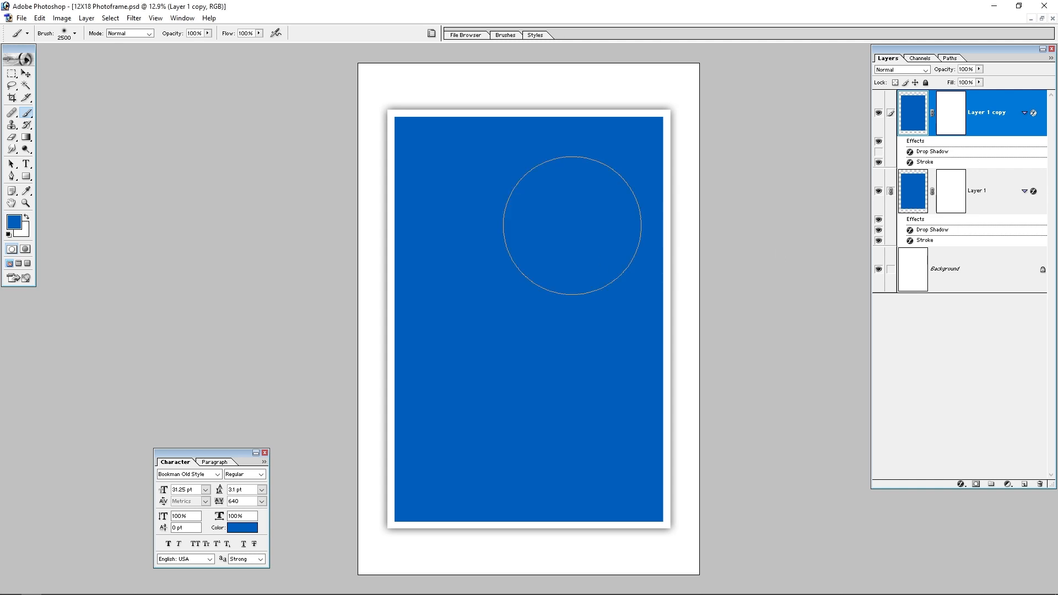
click(572, 227)
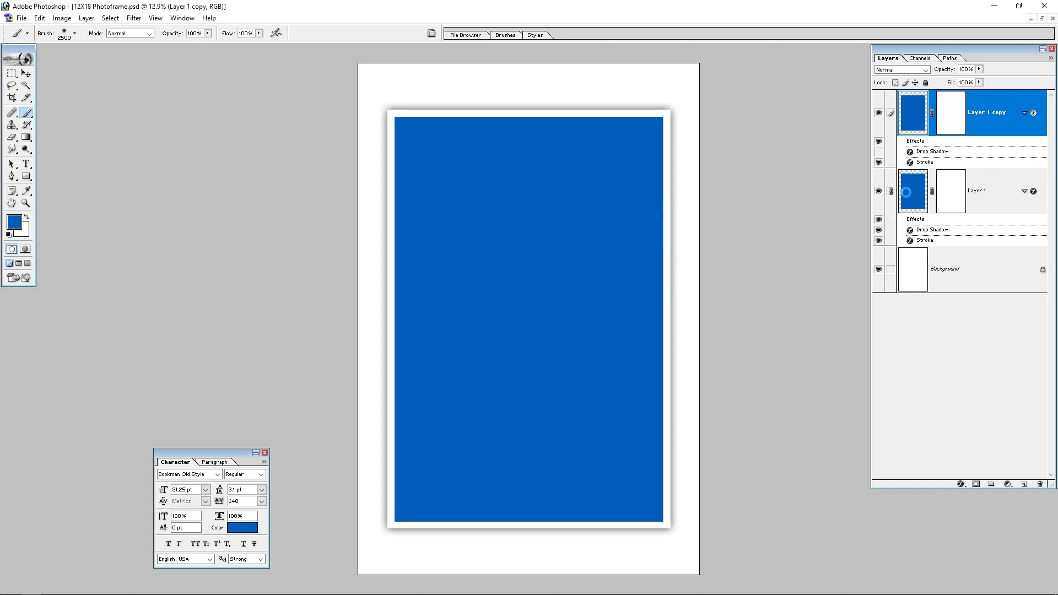
key(ctrl+e)
key(F6)
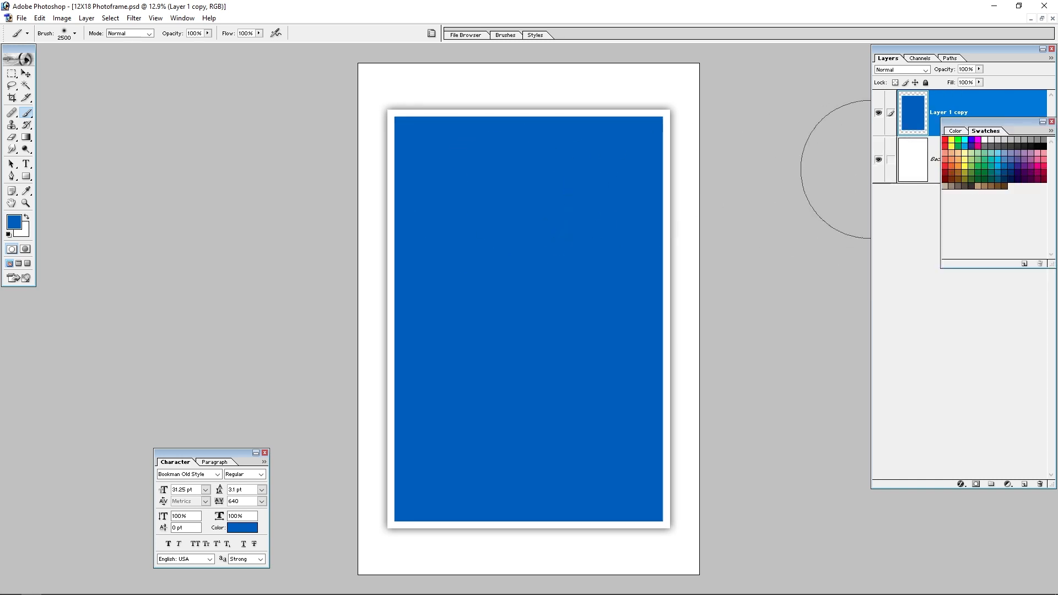
click(1051, 121)
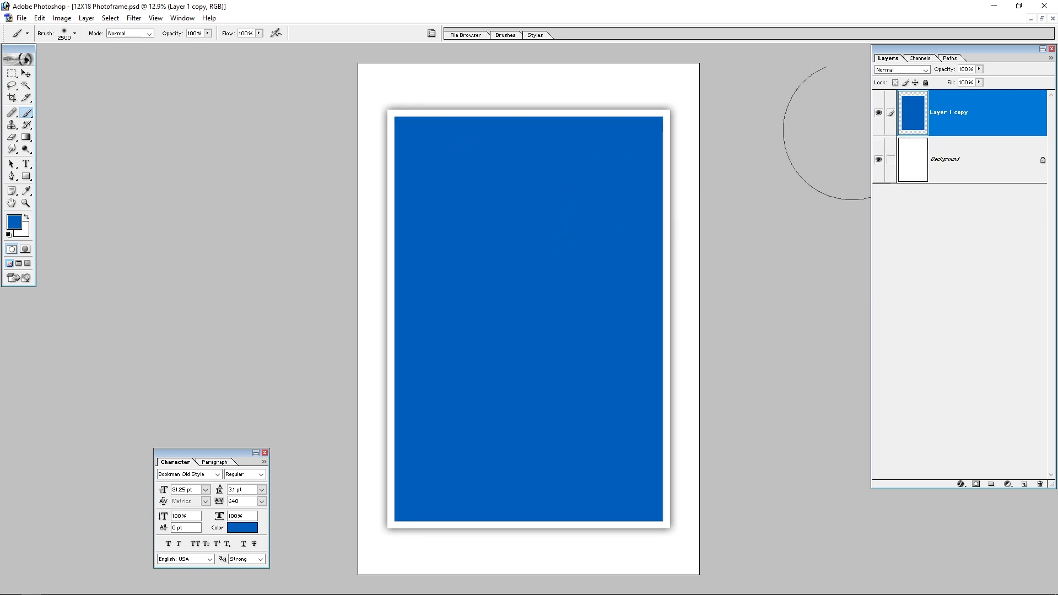
click(878, 114)
click(878, 113)
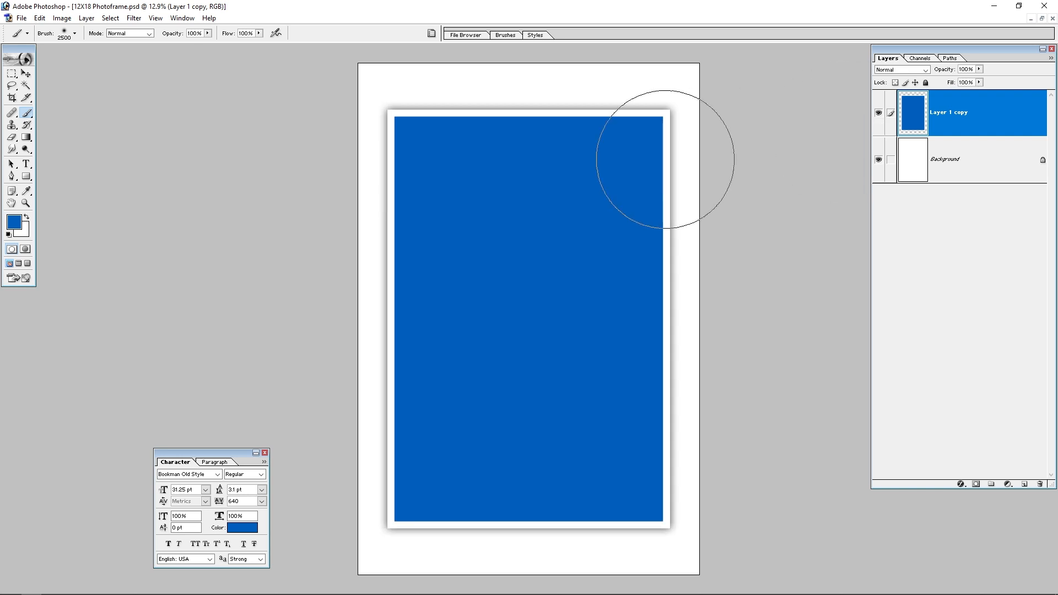
Add a layer mask to the merged rectangle layer and fade its top edge with a black 2500 px soft brush stroke.
click(975, 483)
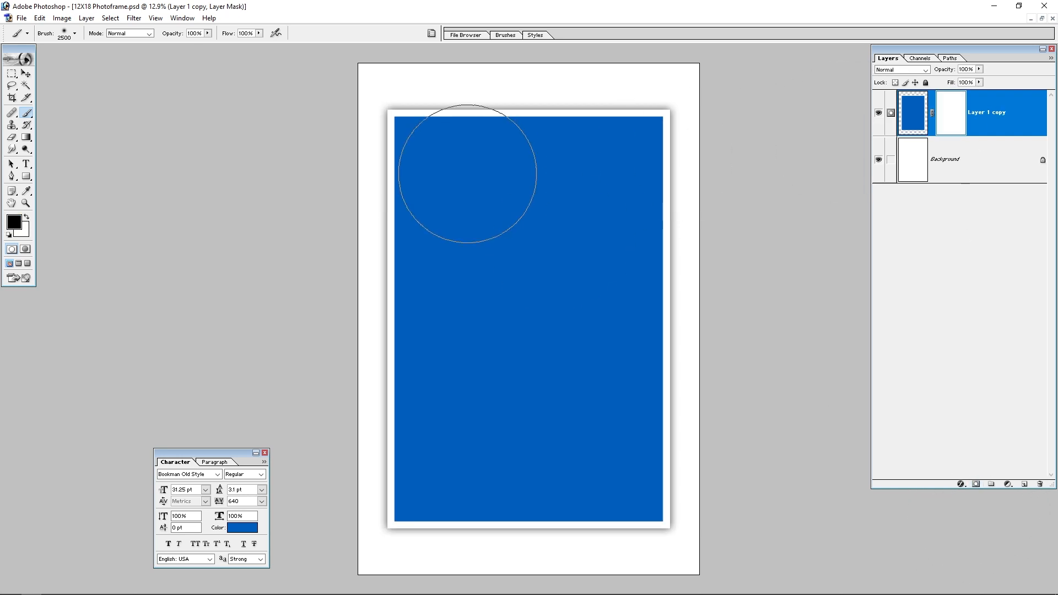
mouse_move(406, 111)
mouse_down()
mouse_move(524, 88)
mouse_move(689, 106)
mouse_move(795, 99)
mouse_up()
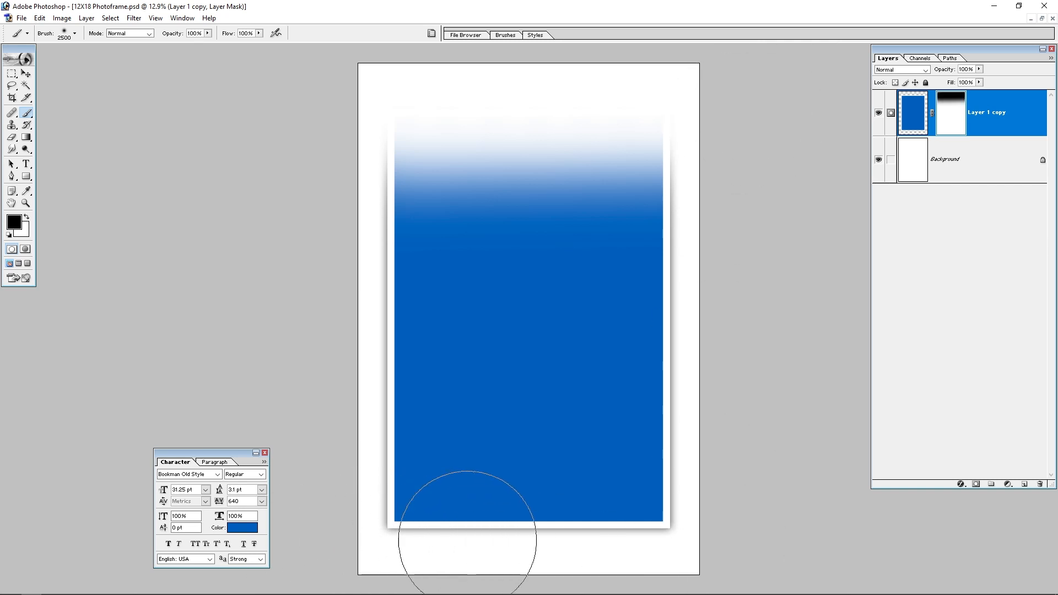
Fade the rectangle's bottom edge with black 2500 px soft brush strokes on the Layer 1 copy mask, then return to editing the layer's image.
drag(465, 531, 897, 548)
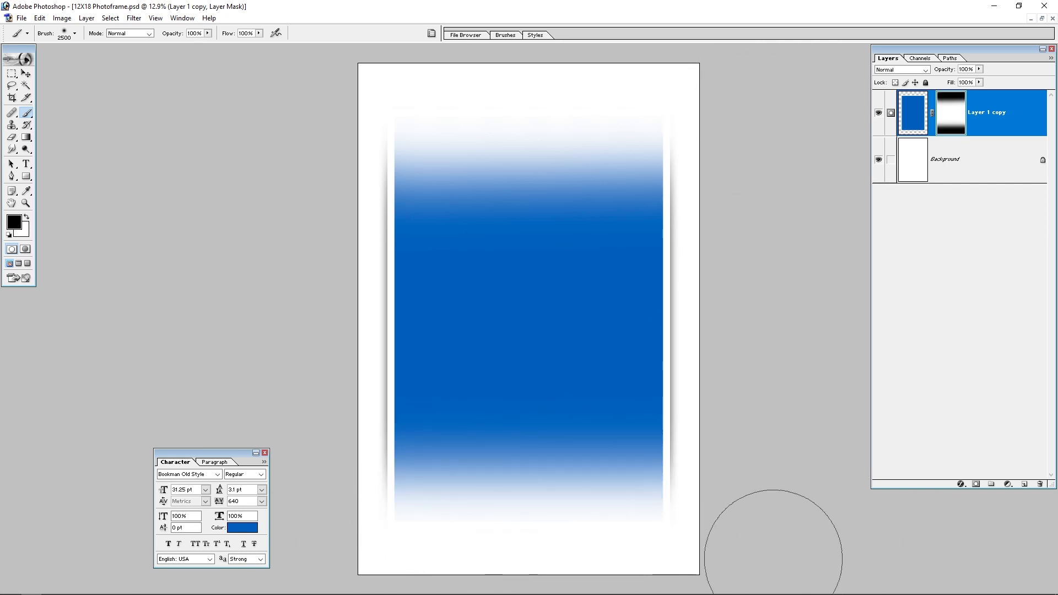
mouse_move(773, 557)
mouse_down()
mouse_move(456, 577)
mouse_move(97, 568)
mouse_up()
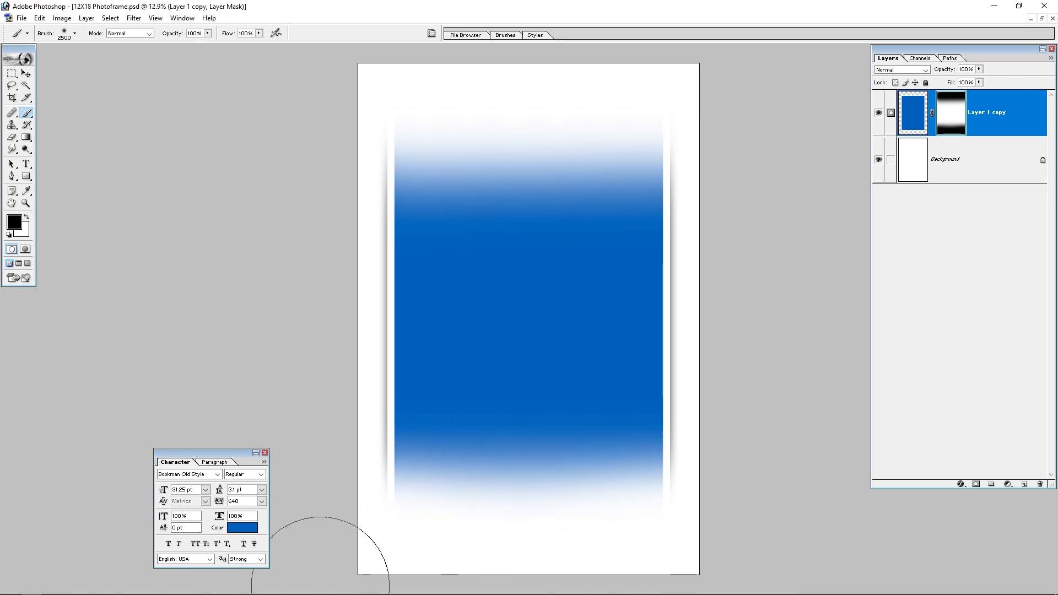
key(c)
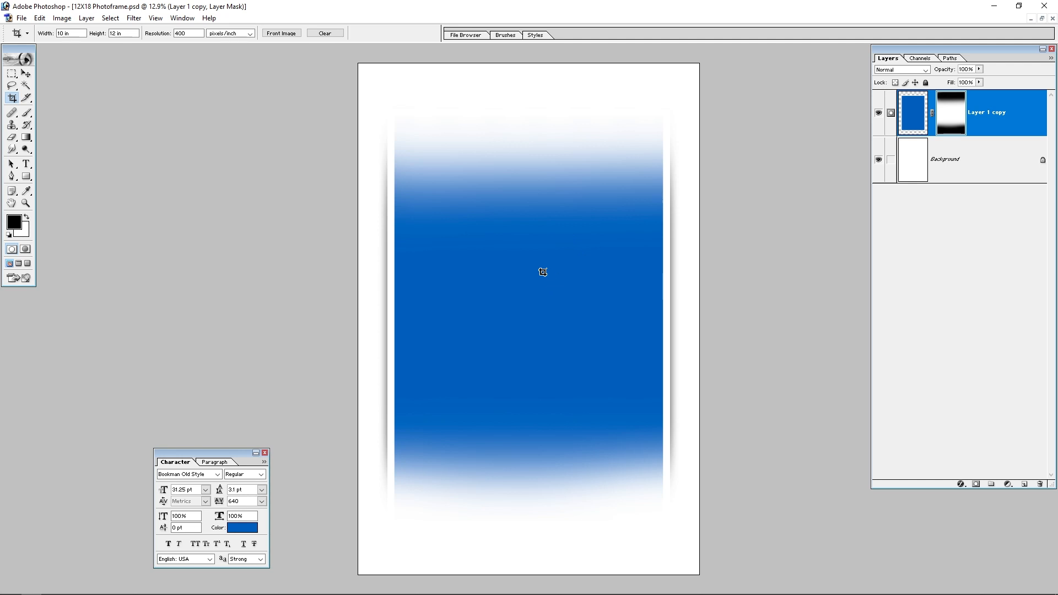
key(v)
key(ctrl+grave)
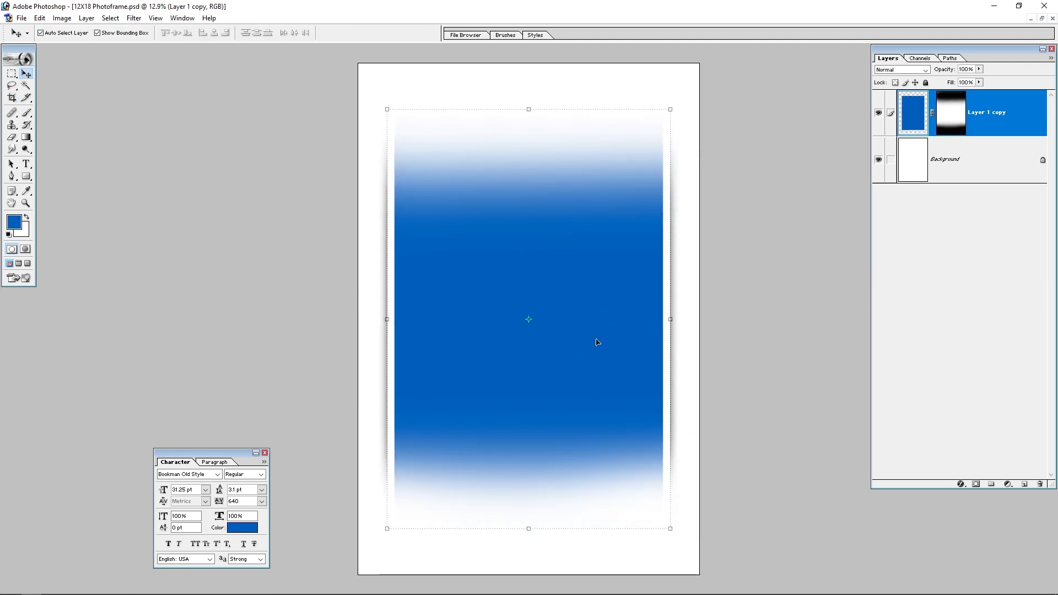
Open the colourful texture image 86477_1546785.jpg from the Editing folder and copy it into the 12X18 Photoframe document as a new layer.
key(alt+Tab)
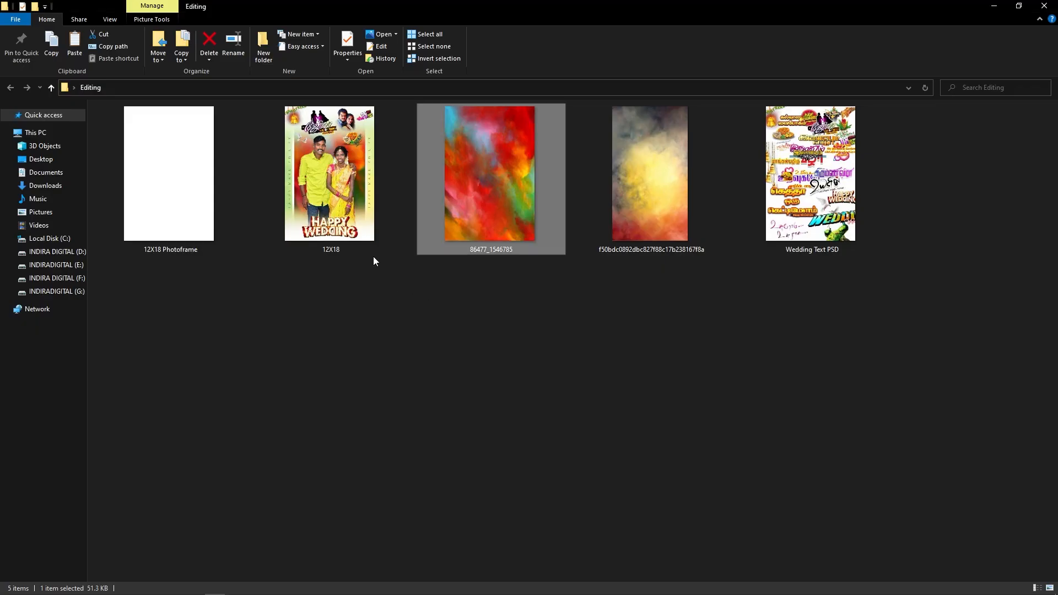
click(325, 201)
key(alt+Tab)
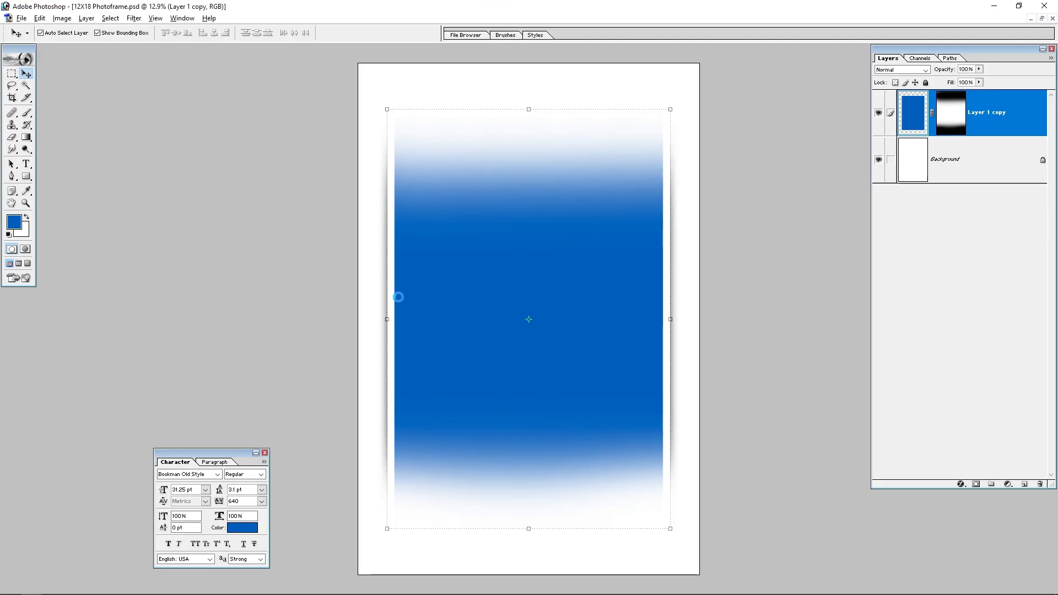
key(alt+Tab)
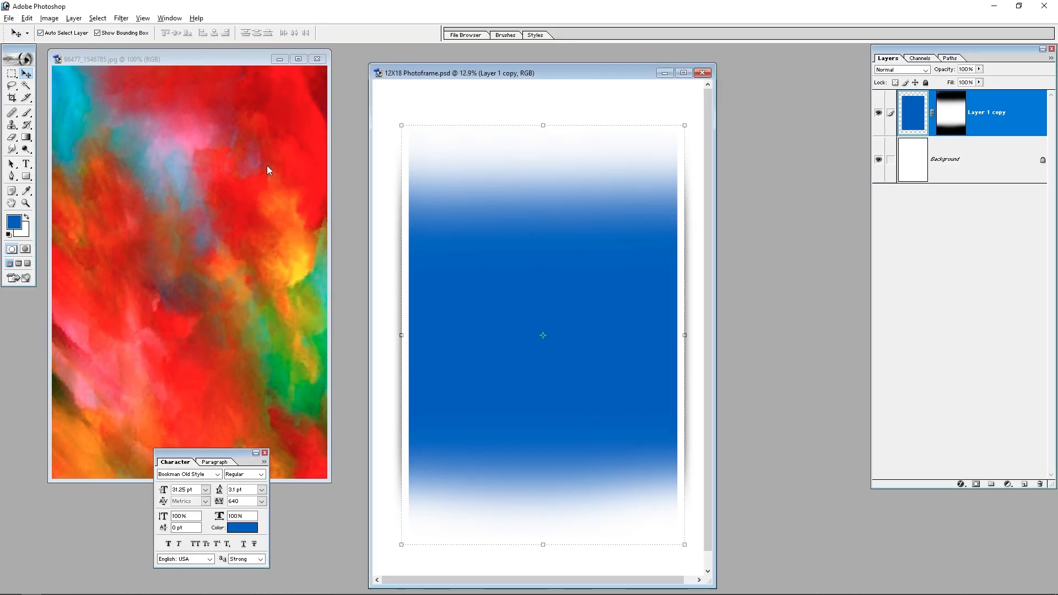
click(267, 165)
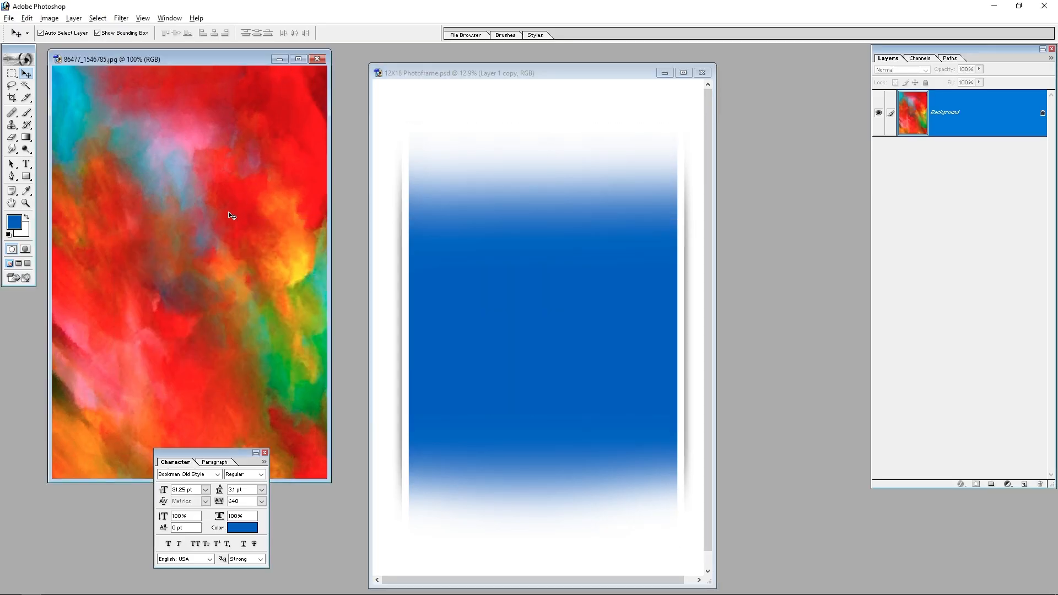
drag(270, 246, 516, 272)
key(f)
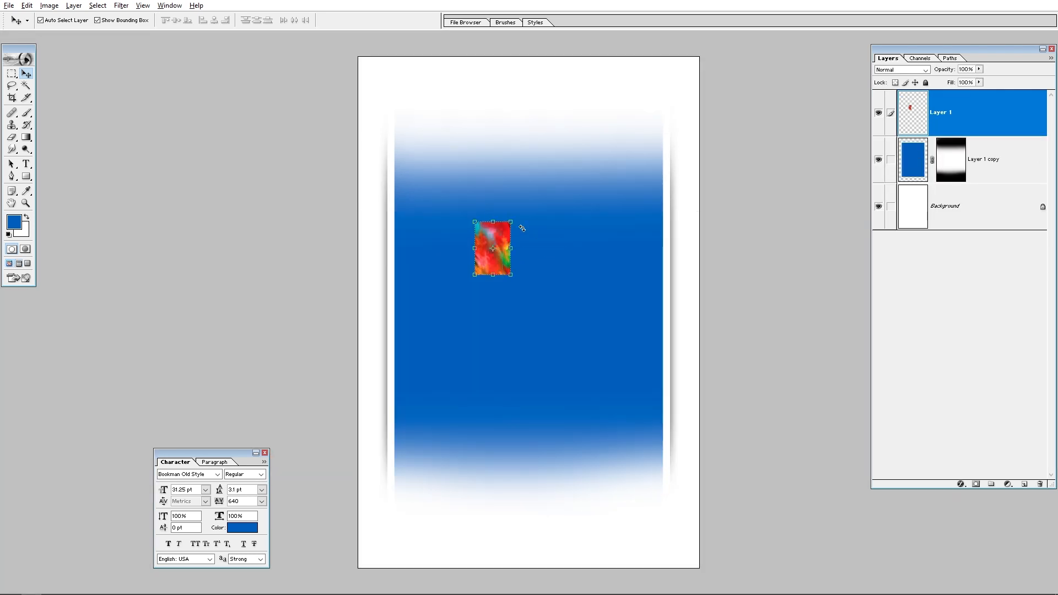
Scale the texture up to about the size of the blue rectangle and clip it to the Layer 1 copy layer.
drag(515, 218, 654, 94)
drag(510, 313, 541, 365)
key(Return)
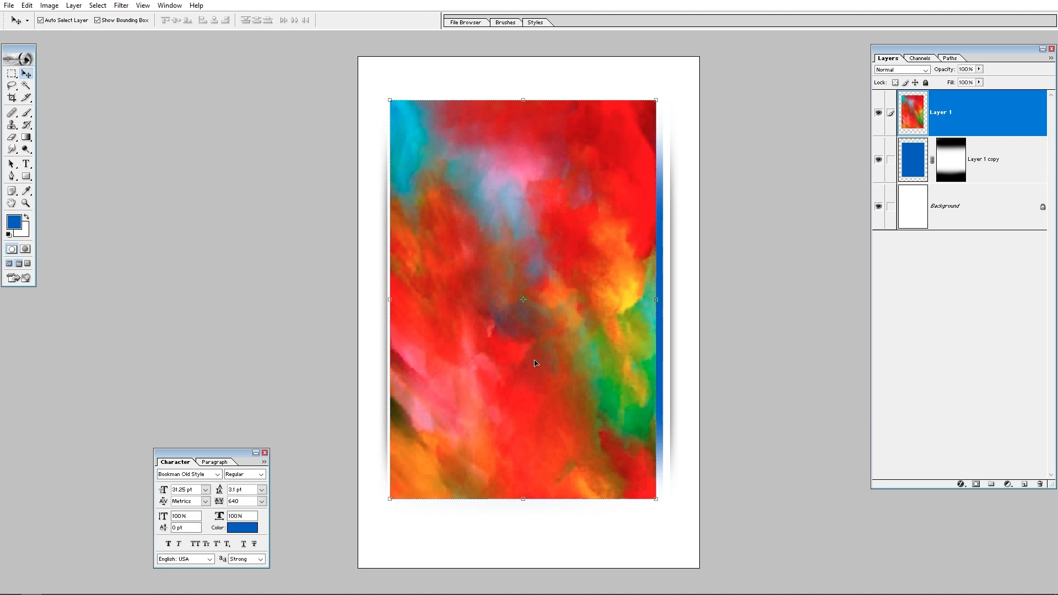
key(ctrl+g)
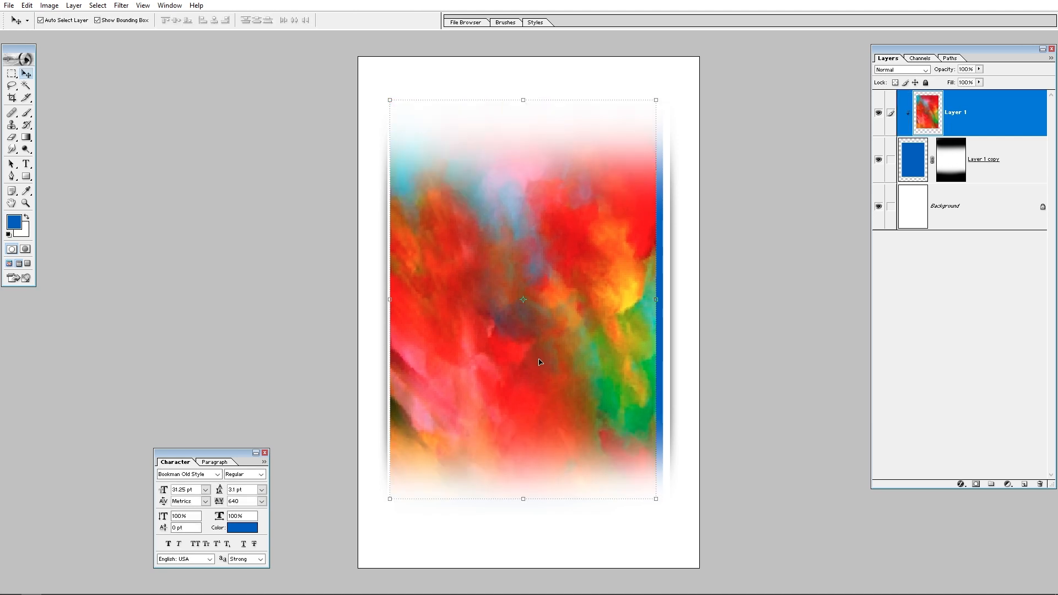
Centre the clipped texture over the photo area and enlarge it to about 114% so it covers the whole rectangle.
drag(566, 332, 595, 335)
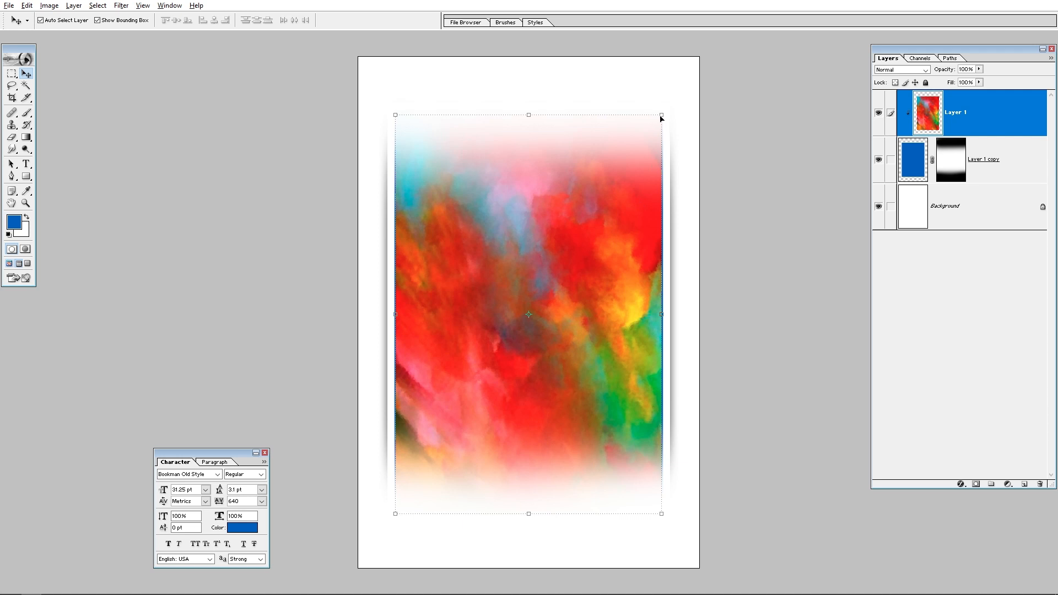
drag(661, 116, 682, 87)
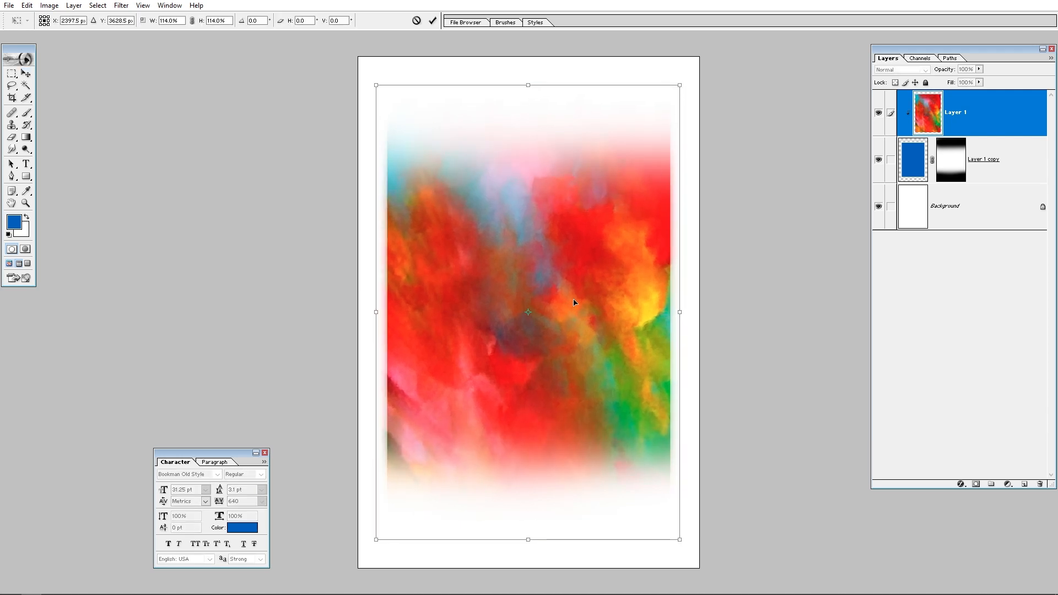
drag(568, 318, 569, 302)
key(Return)
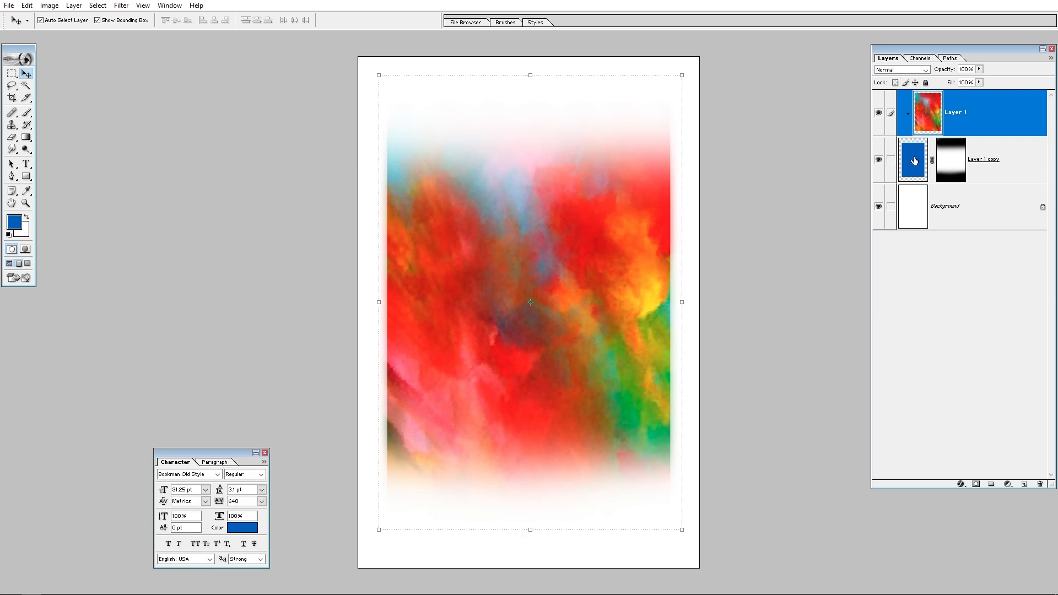
Select everything outside the blue rectangle of Layer 1 copy with the Magic Wand and delete that part of the texture from Layer 1.
click(661, 280)
click(26, 87)
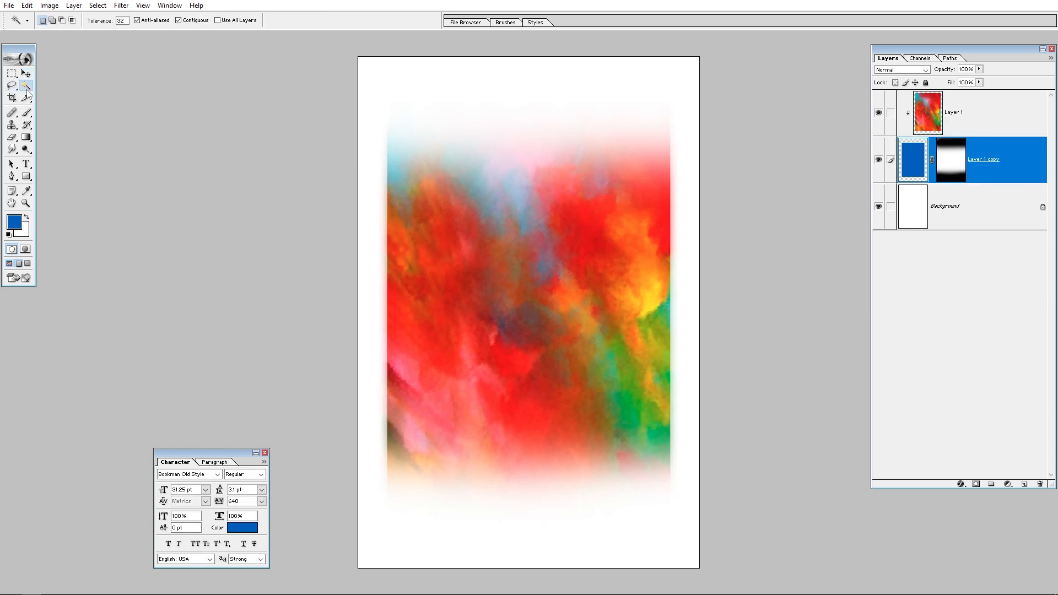
click(565, 321)
key(ctrl+shift+i)
click(976, 119)
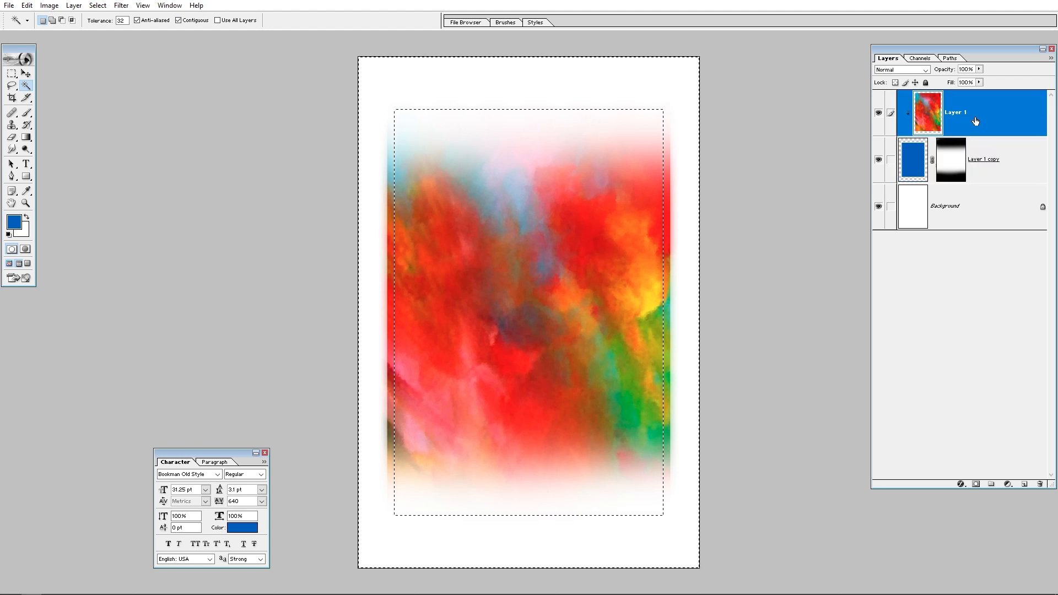
key(Delete)
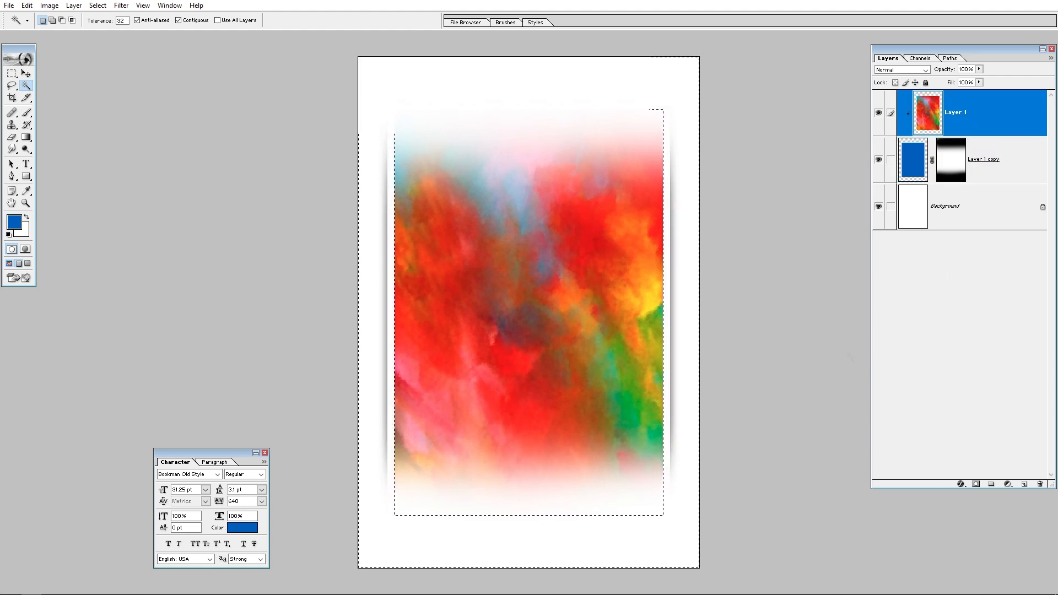
key(ctrl+d)
key(v)
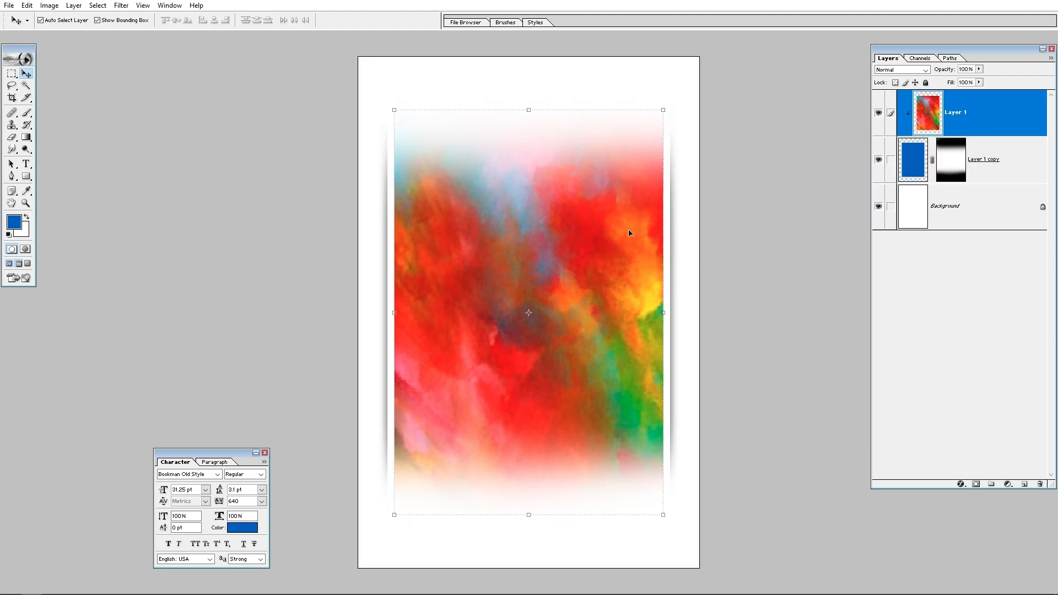
Link the texture layer with Layer 1 copy and lock the position of both layers.
drag(629, 233, 602, 234)
key(ctrl+z)
click(889, 161)
click(1001, 154)
click(1001, 127)
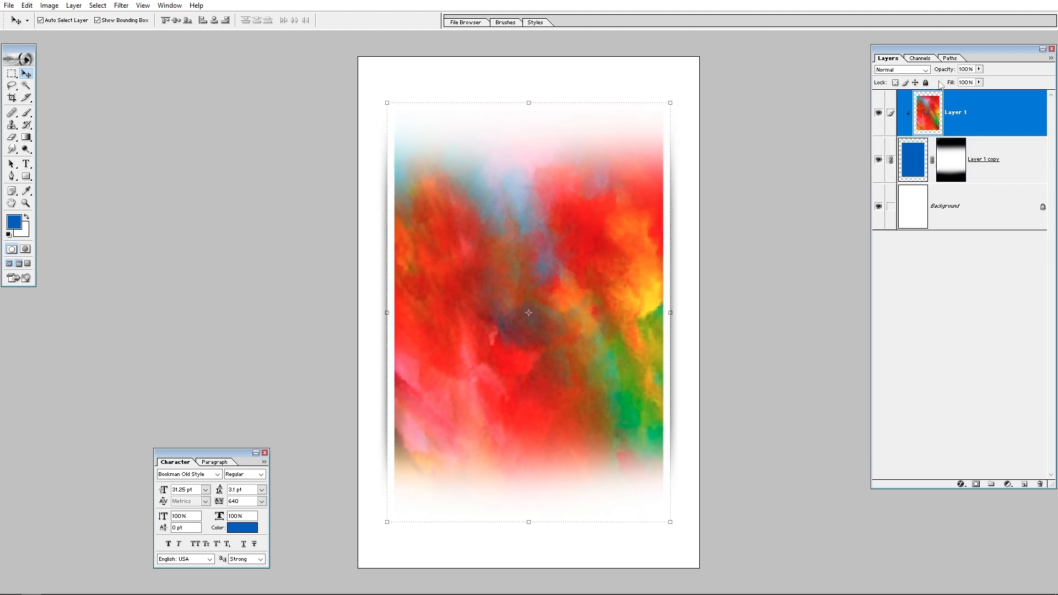
click(915, 83)
click(1024, 170)
click(916, 83)
click(554, 290)
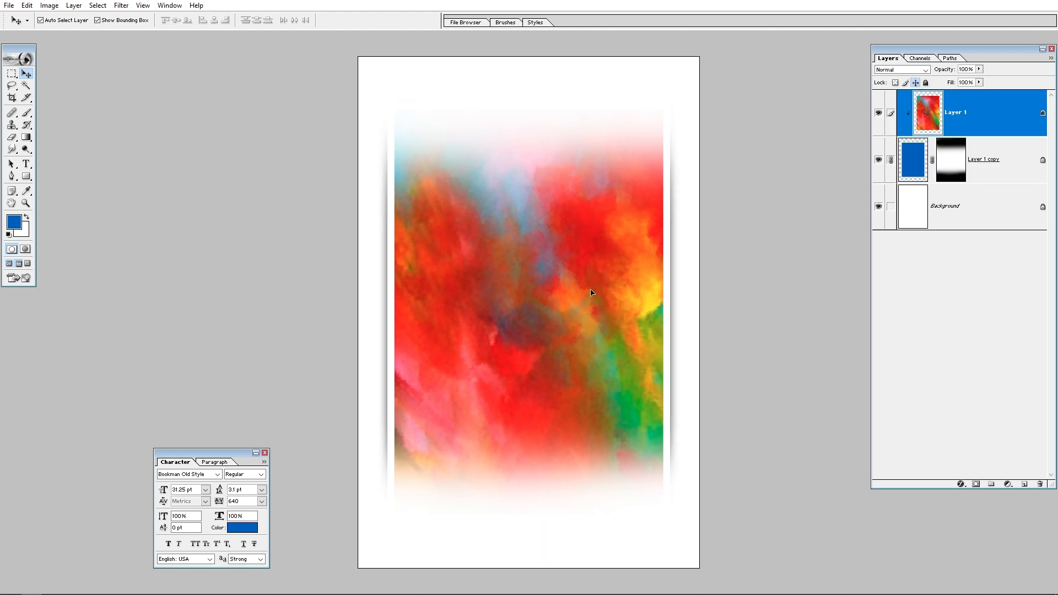
click(591, 292)
key(Return)
Select the lower half of the frame with a wavy-topped freehand lasso outline and feather the selection by 100 pixels.
click(12, 86)
drag(451, 315, 476, 314)
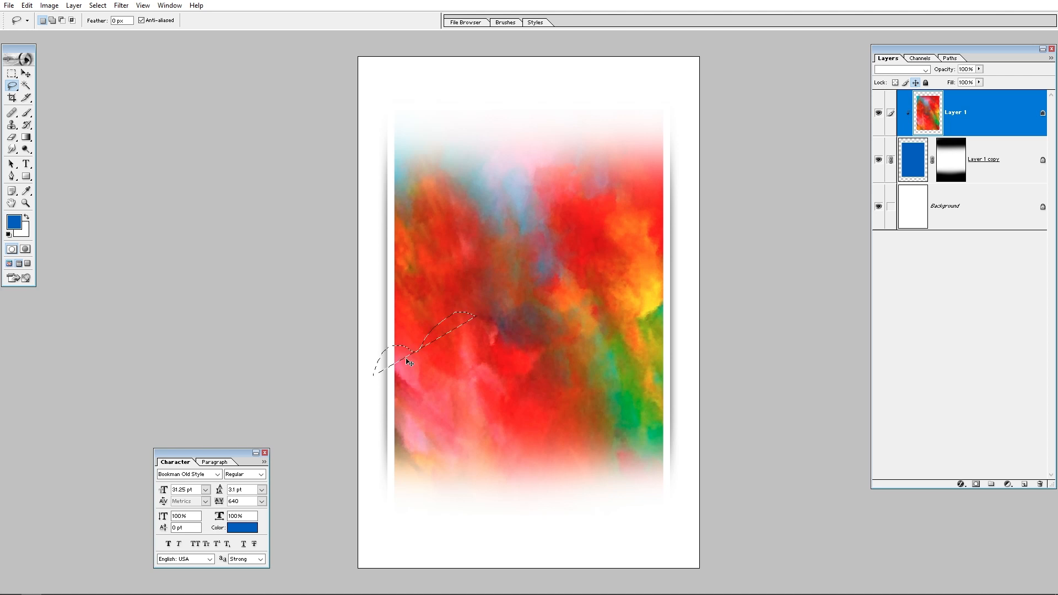
mouse_move(358, 361)
mouse_down()
mouse_move(394, 308)
mouse_move(757, 316)
mouse_move(42, 529)
mouse_move(110, 512)
mouse_up()
key(ctrl+alt+d)
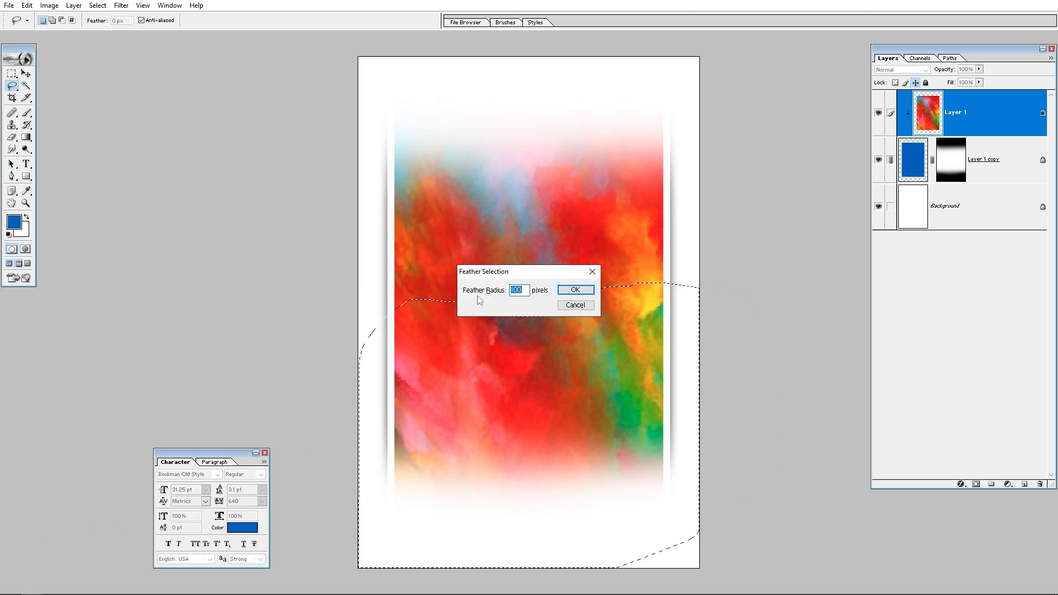
click(581, 290)
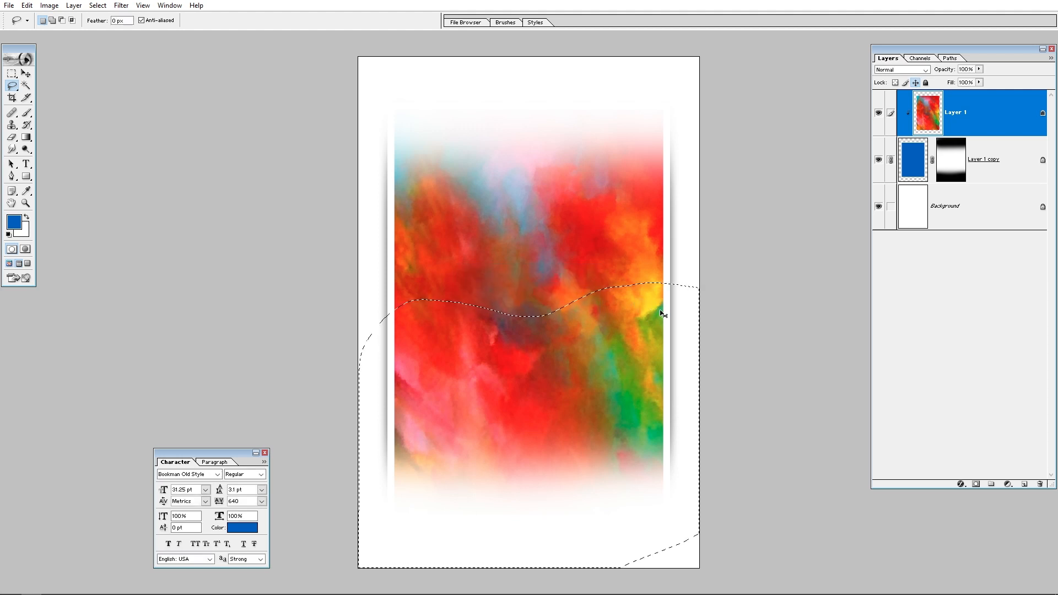
Darken the selected lower part of the texture with Curves, mapping input 179 to output 120.
key(ctrl+m)
drag(793, 302, 787, 331)
key(ctrl+z)
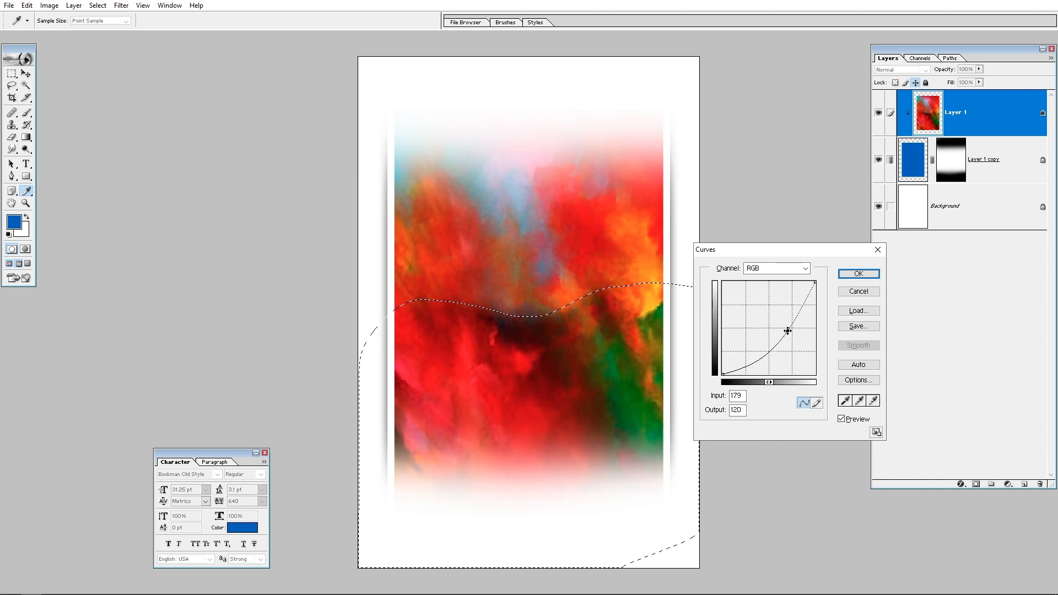
key(Return)
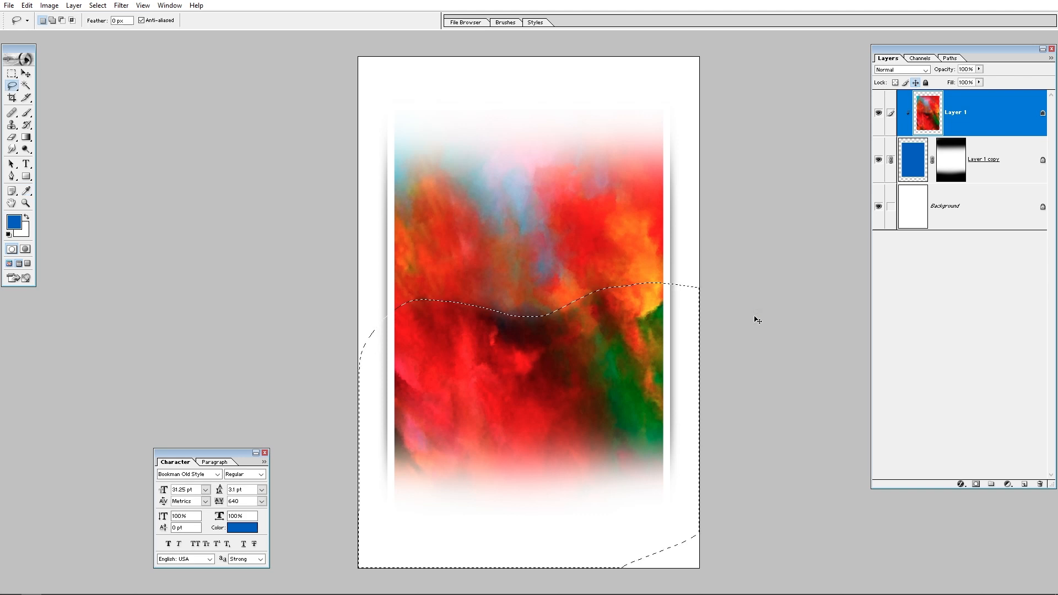
Invert the selection and adjust the upper texture's contrast with Curves points 160 to 171 and 47 to 43, then deselect.
key(ctrl+shift+i)
key(ctrl+m)
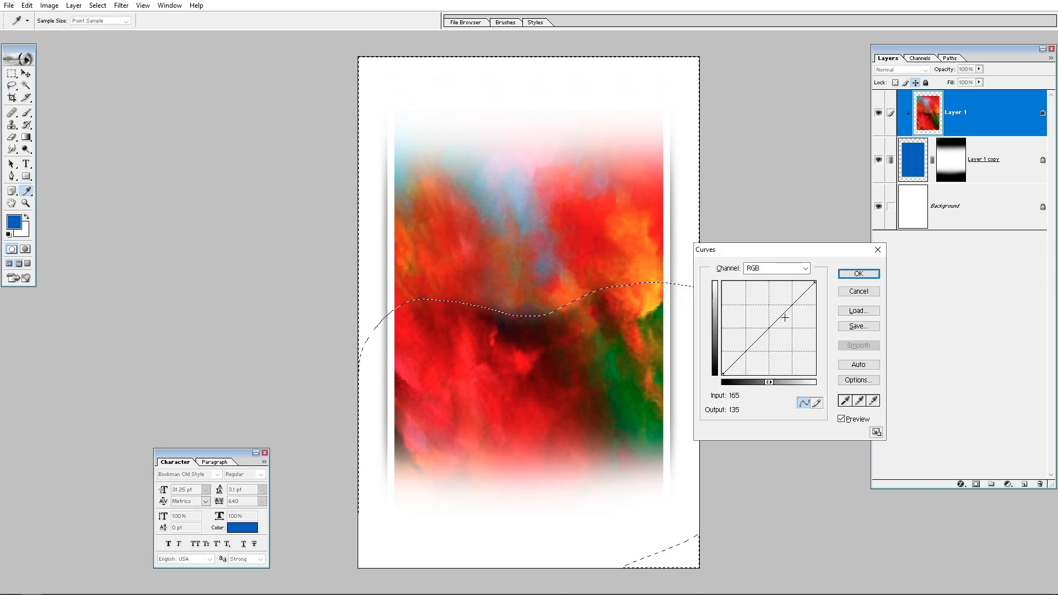
drag(781, 315, 780, 312)
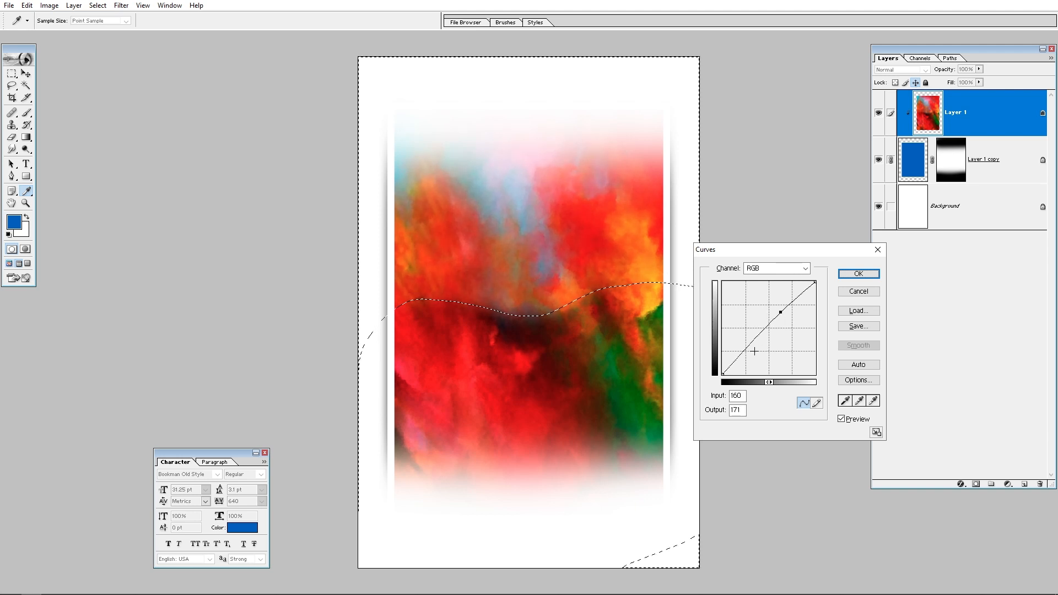
drag(739, 356, 740, 358)
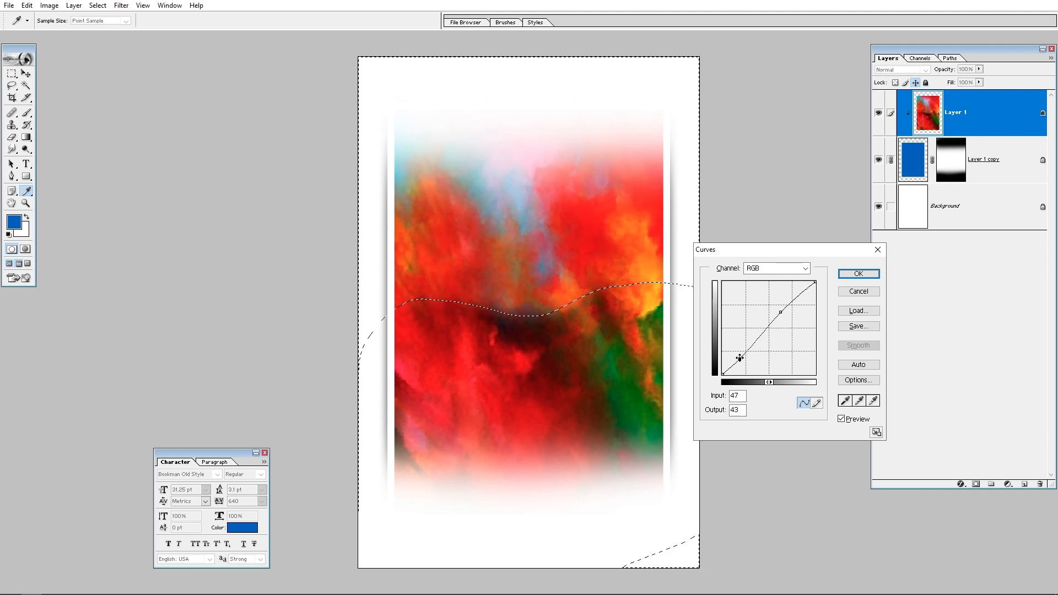
key(Return)
key(ctrl+d)
key(v)
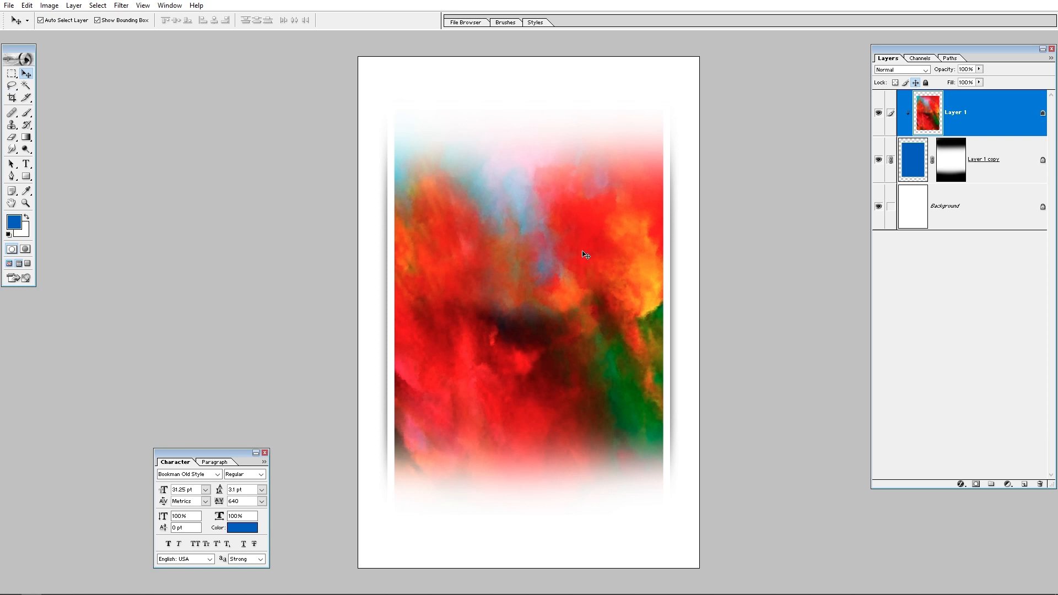
Apply a Gaussian Blur with a 50-pixel radius to the texture layer and check its left edge close up.
drag(509, 346, 504, 347)
key(ctrl+0)
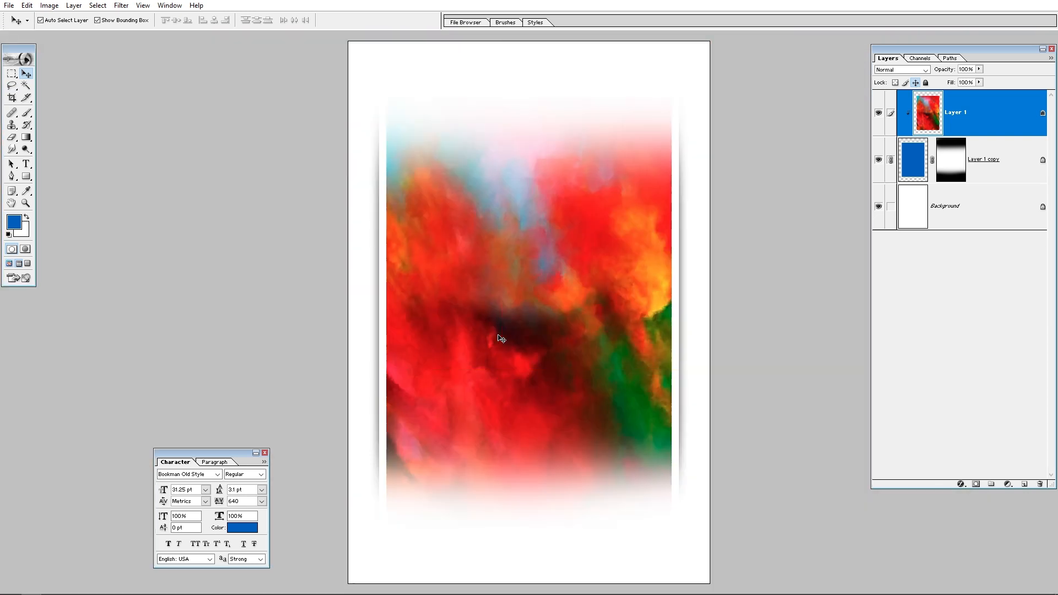
click(121, 6)
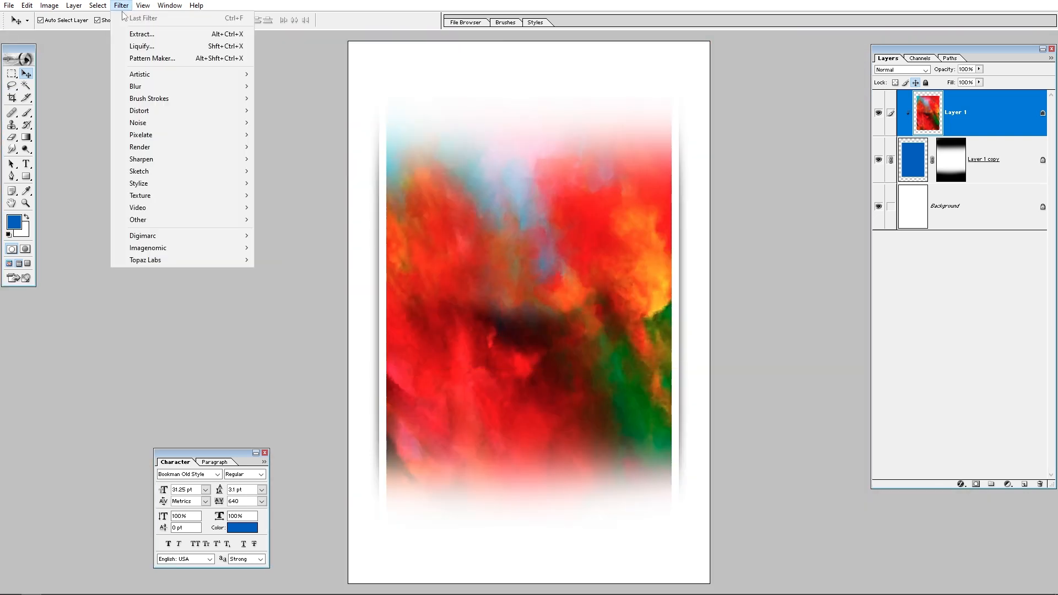
mouse_move(168, 87)
click(292, 111)
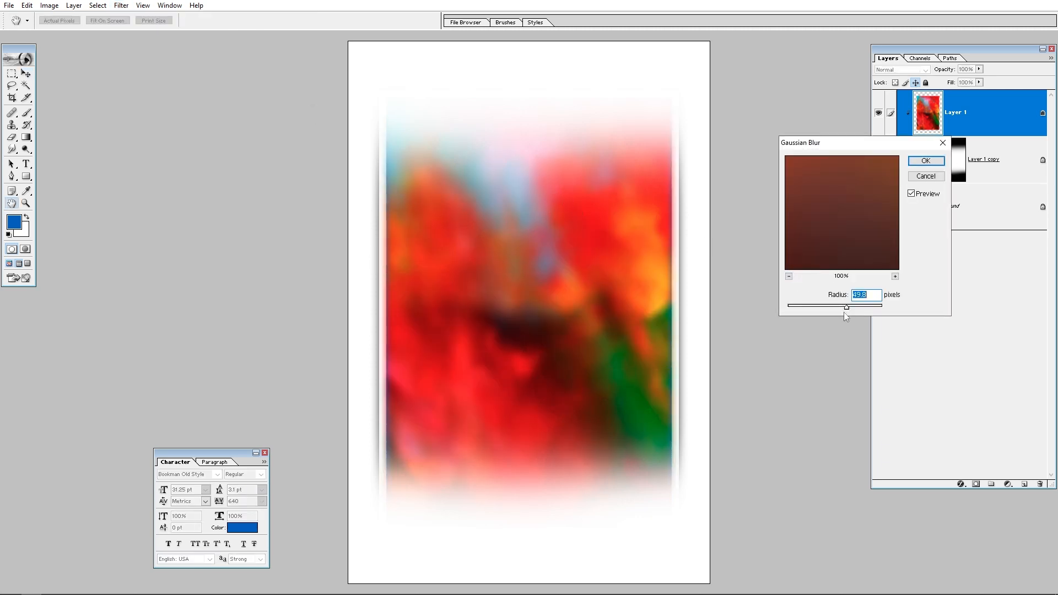
text(50)
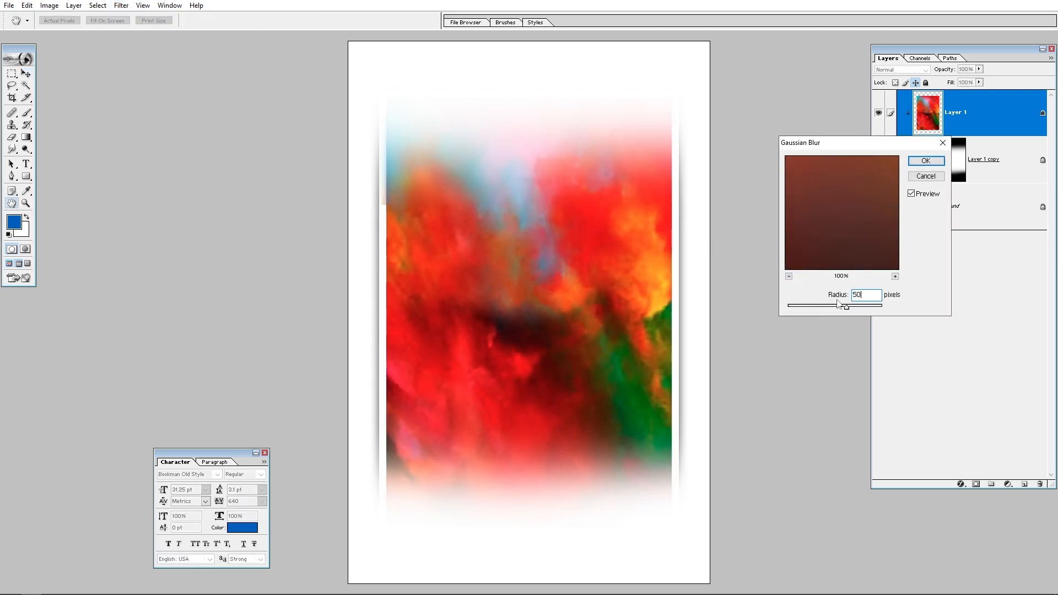
key(Return)
key(v)
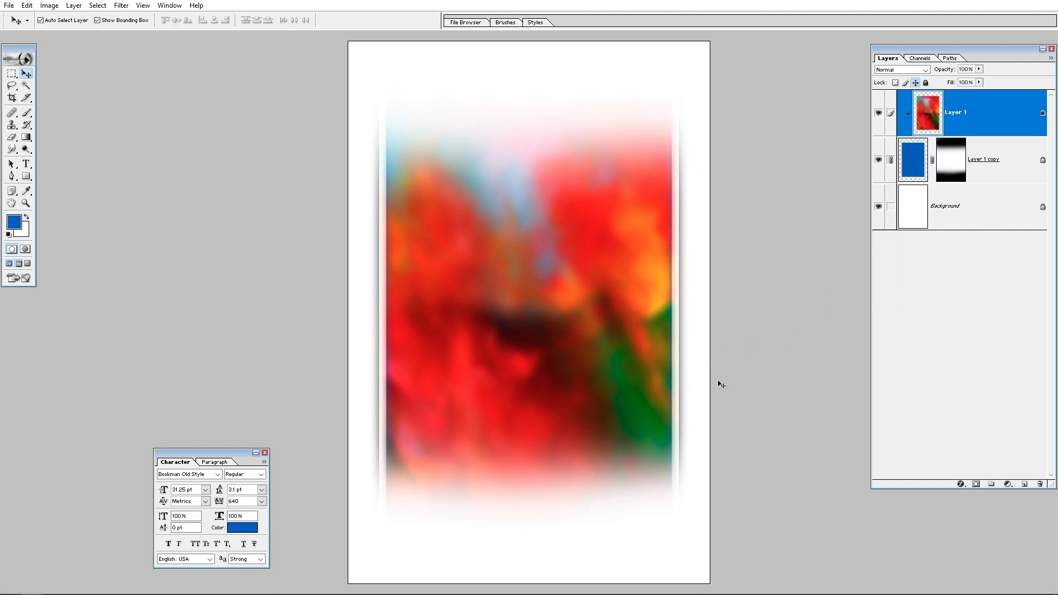
drag(394, 253, 344, 306)
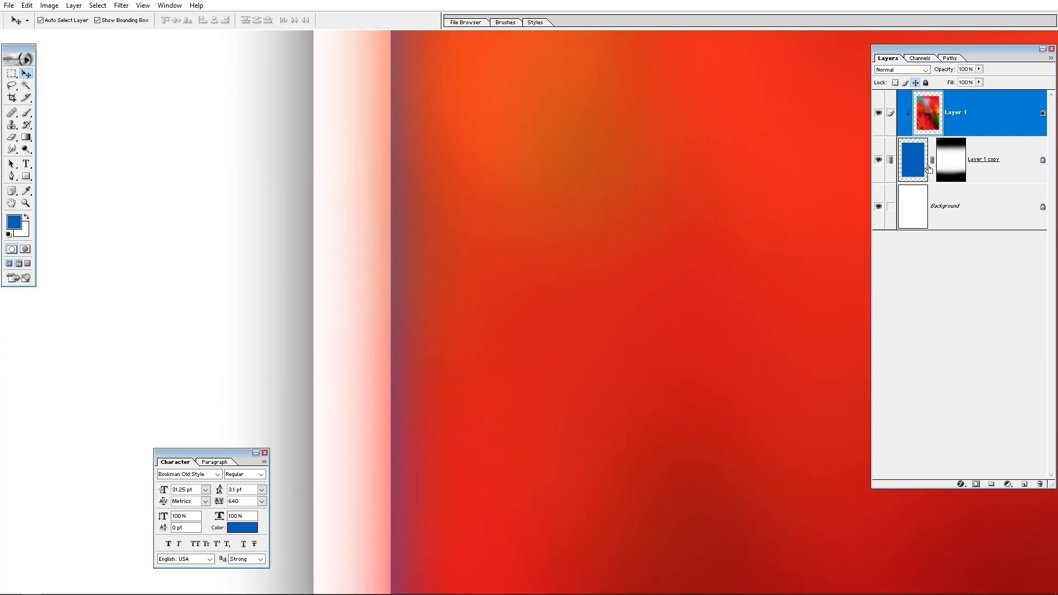
Select the area outside the photo rectangle with the Magic Wand on the blue layer, return to the texture layer and deselect.
key(ctrl+0)
key(w)
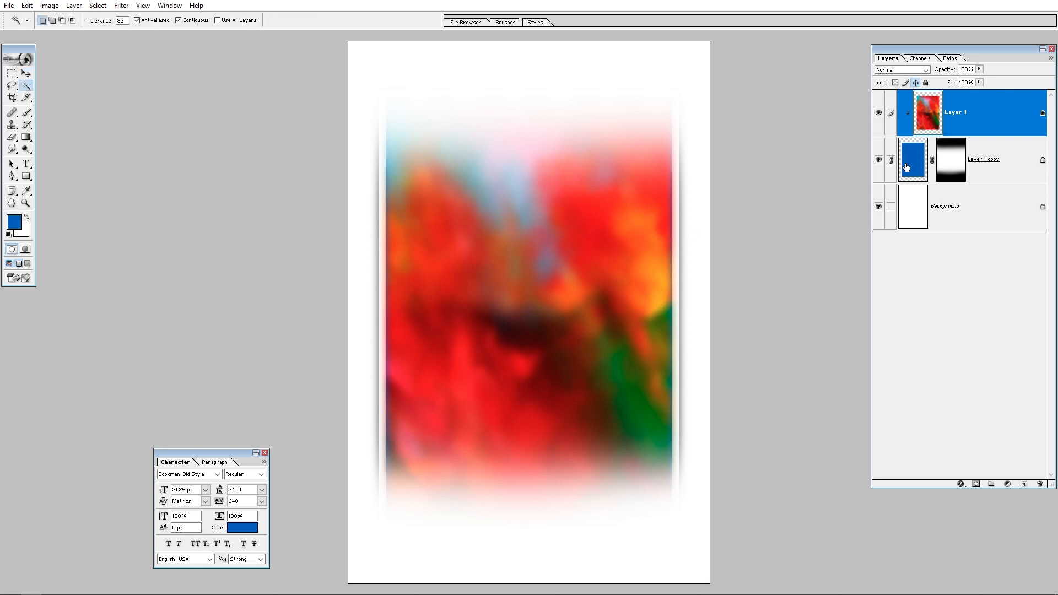
click(924, 168)
click(693, 331)
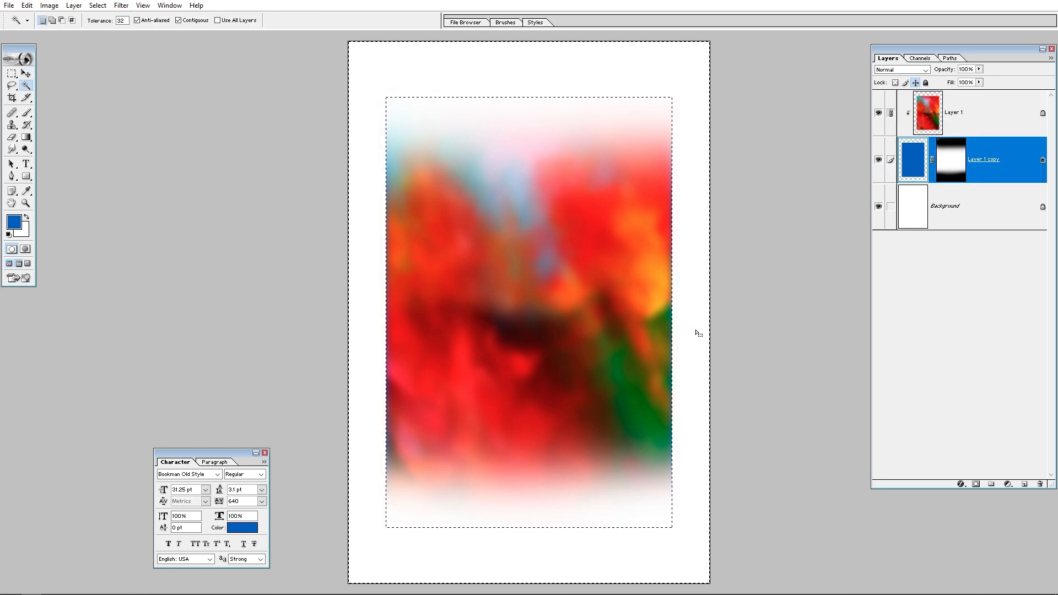
click(976, 119)
key(ctrl+d)
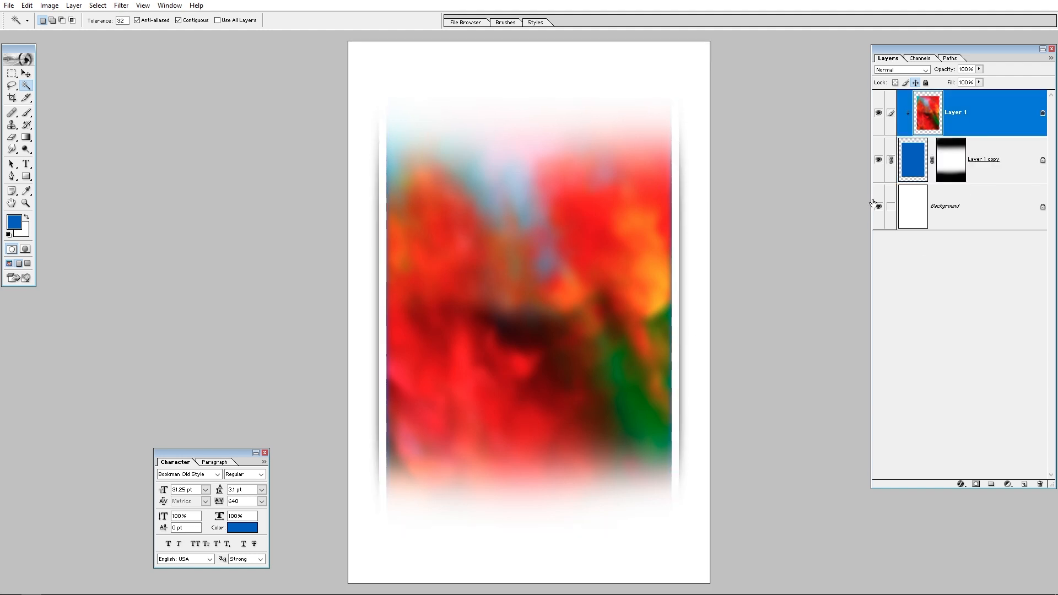
key(v)
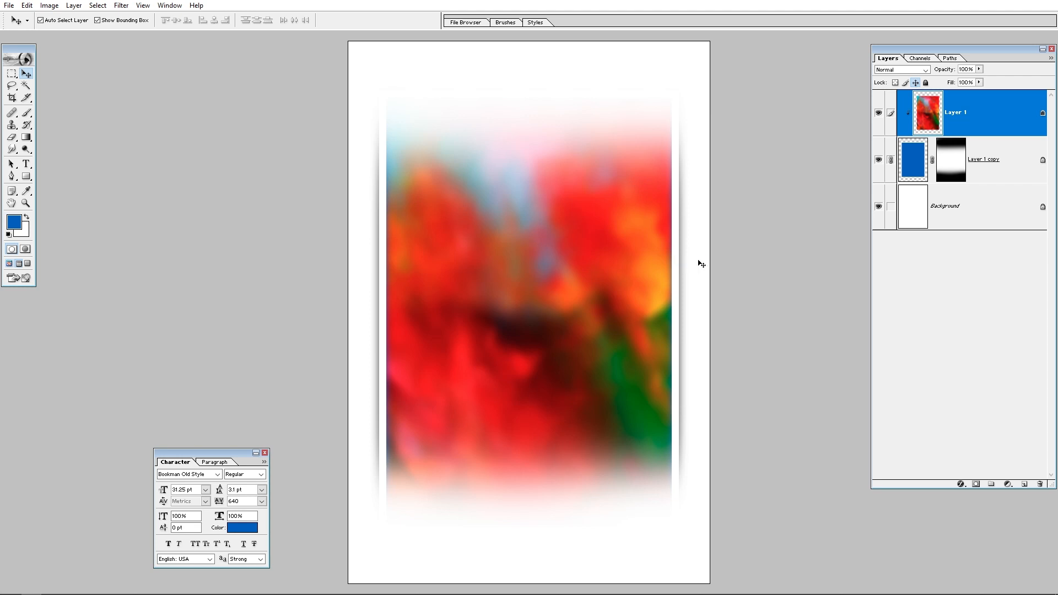
Switch to the Editing folder in File Explorer and view the finished 12X18 design full screen as a reference.
key(ctrl+Tab)
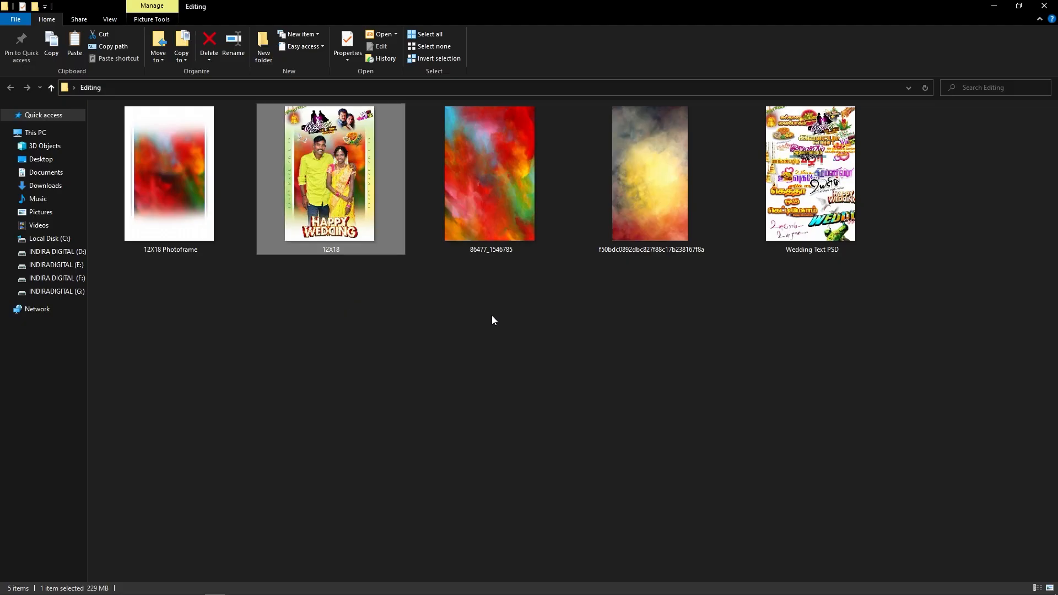
double_click(335, 199)
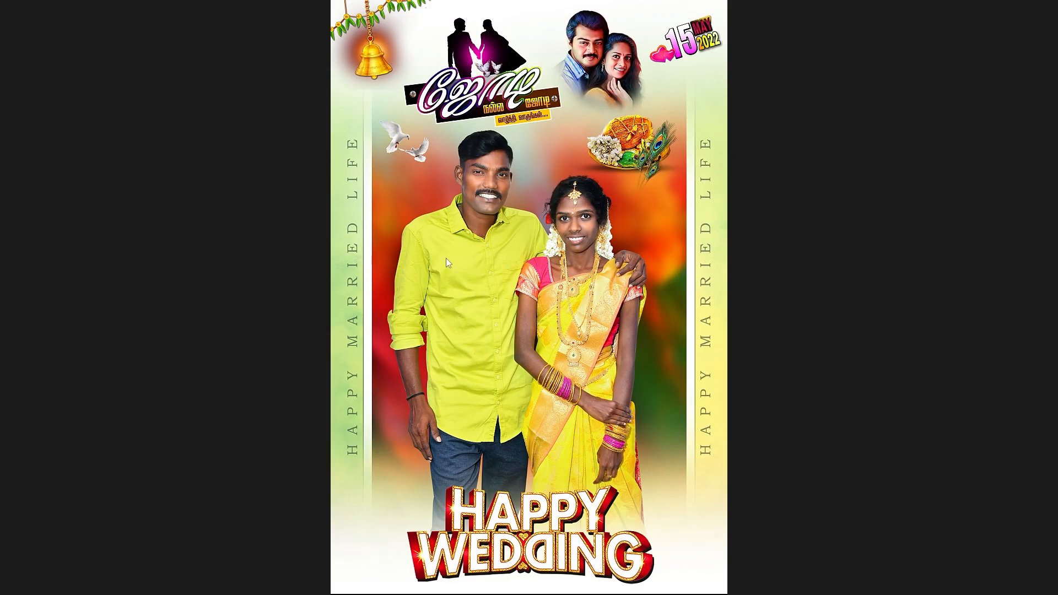
key(Escape)
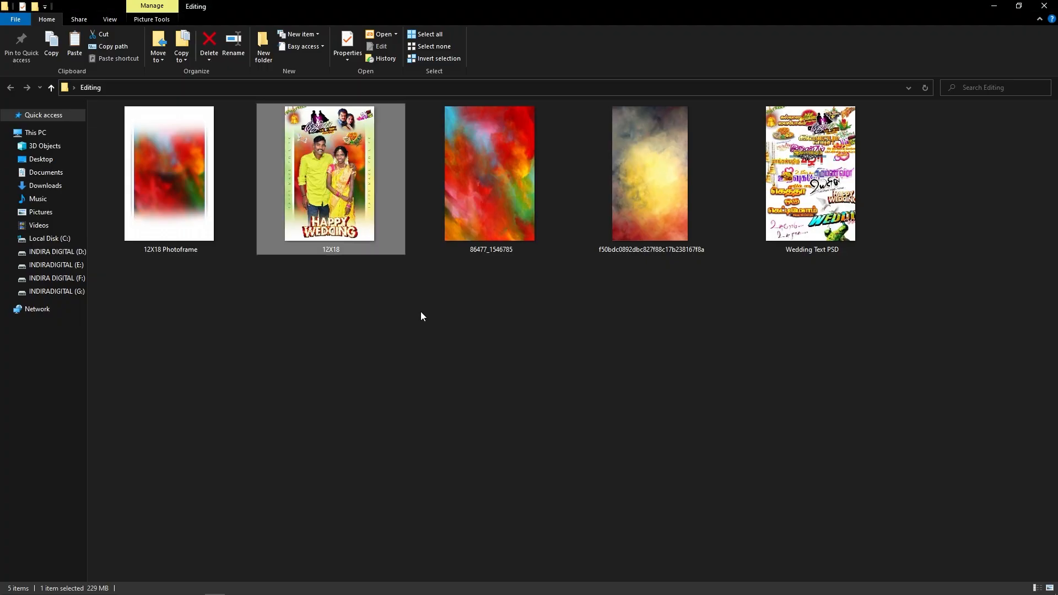
Open the f50bdc0892dbc827f88c17b238167f8a texture in Photoshop, copy it into the 12X18 Photoframe document and stretch it to cover the whole canvas.
click(638, 205)
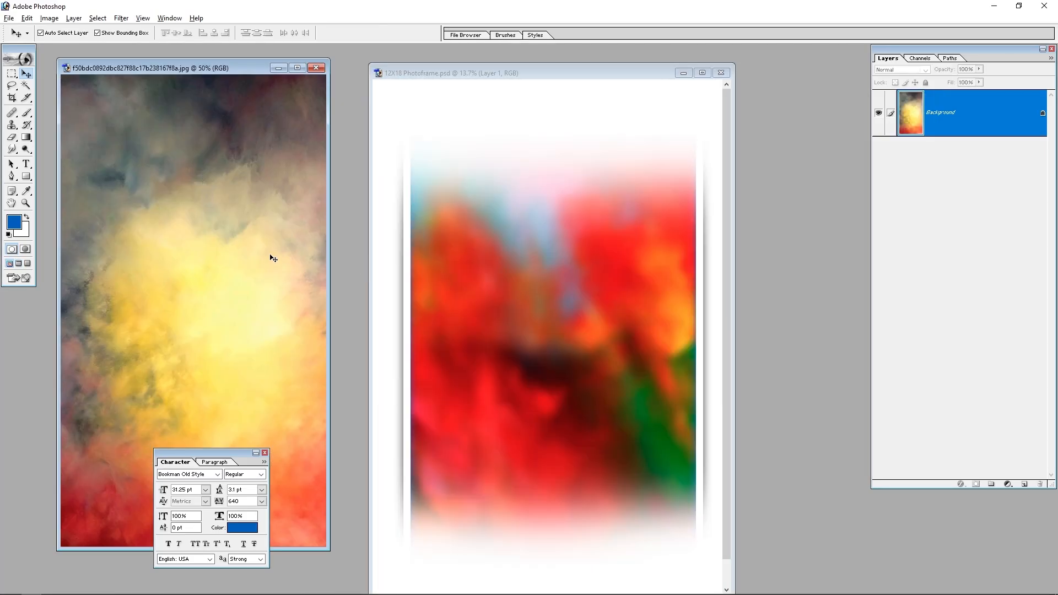
drag(271, 260, 432, 286)
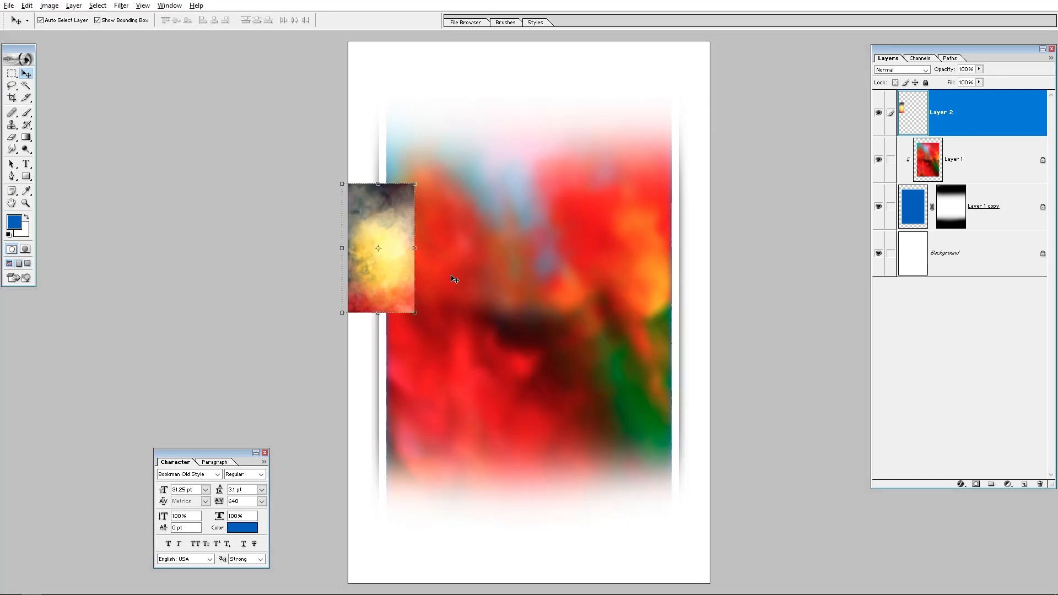
key(ctrl+minus)
key(ctrl+minus)
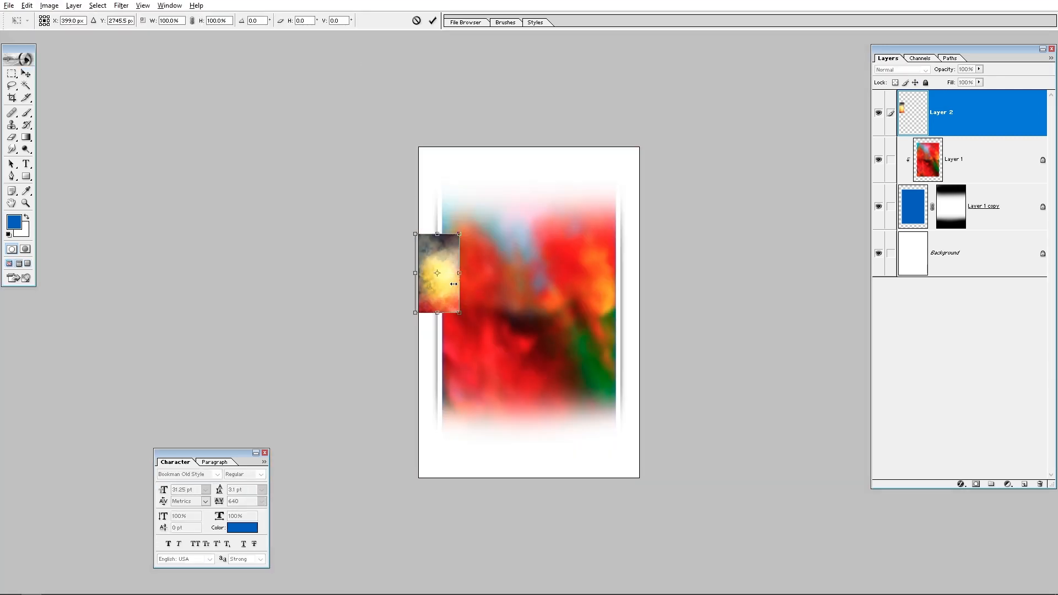
drag(453, 284, 640, 479)
key(ctrl+z)
key(Return)
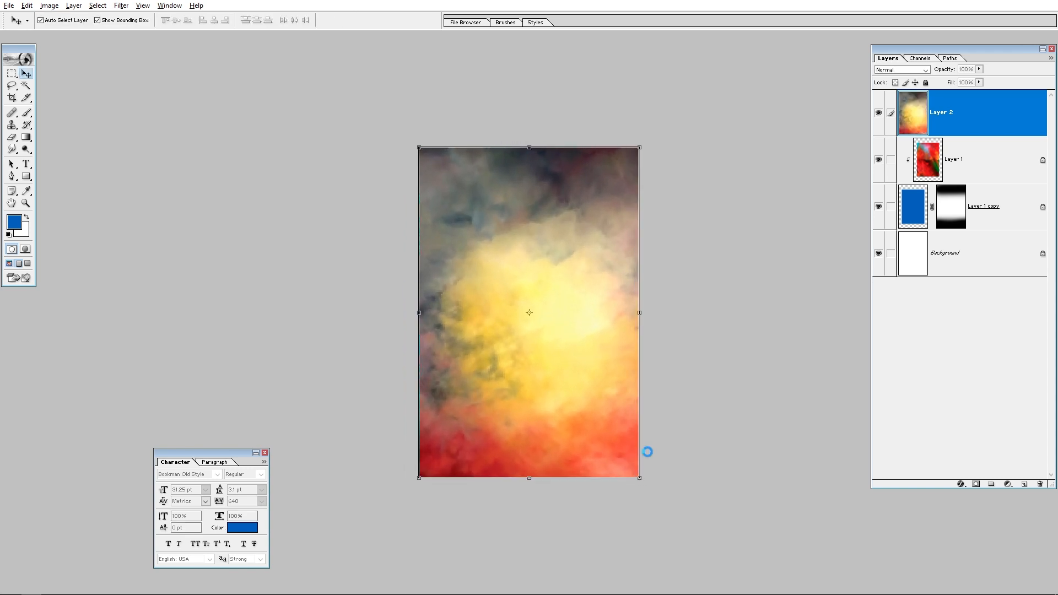
Move the full-canvas texture directly above the background and apply Color Balance midtone levels of -28, +18 and -100.
key(ctrl+bracketleft)
key(ctrl+bracketleft)
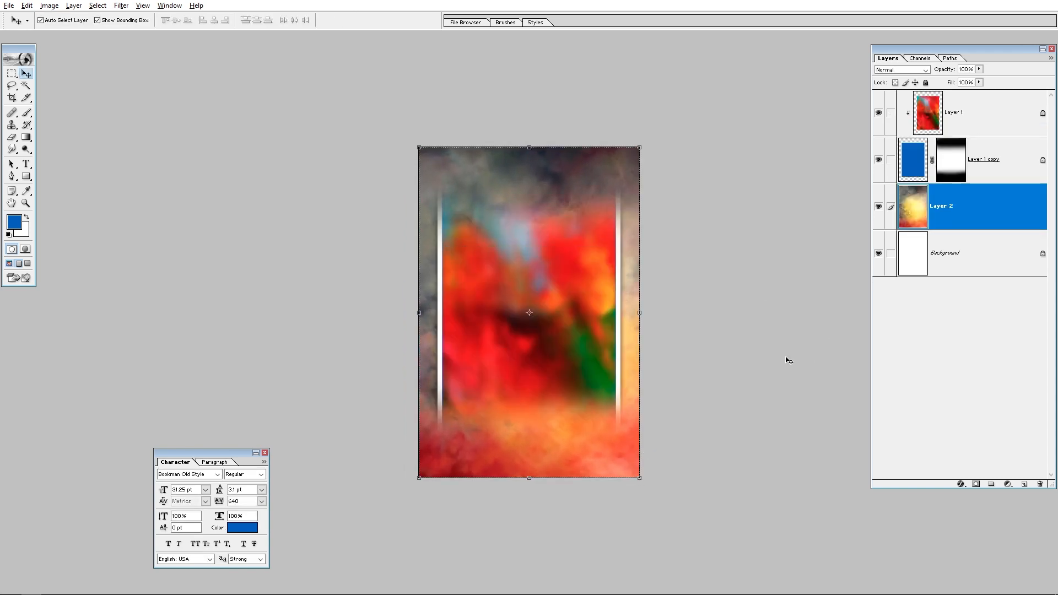
key(ctrl+b)
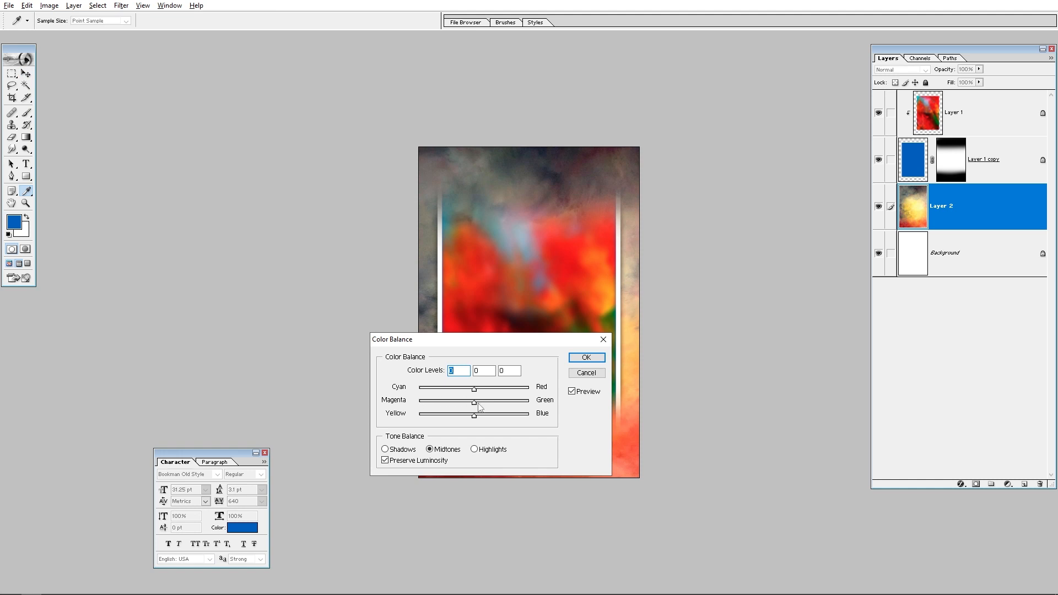
drag(473, 389, 420, 414)
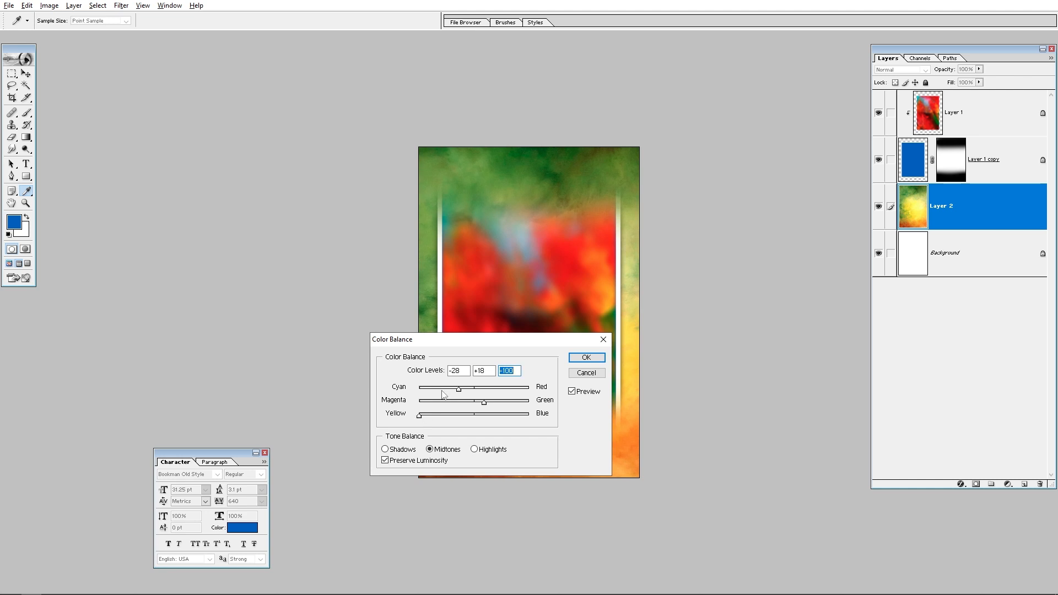
key(Return)
Apply a second Color Balance to the full-canvas texture with midtone levels of 0, +27 and -100.
key(ctrl+b)
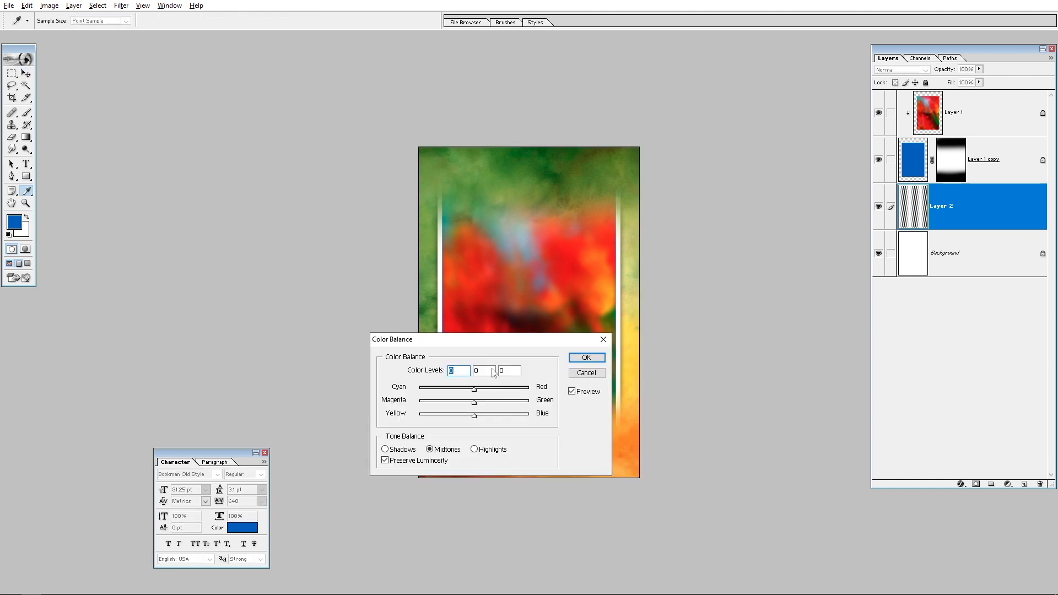
drag(474, 403, 414, 419)
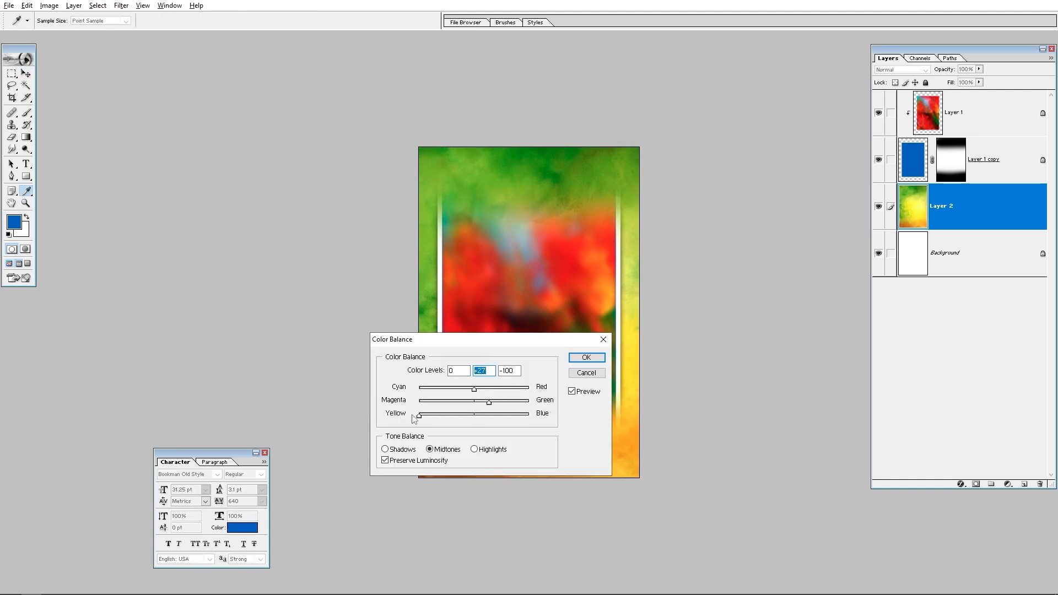
key(Return)
key(v)
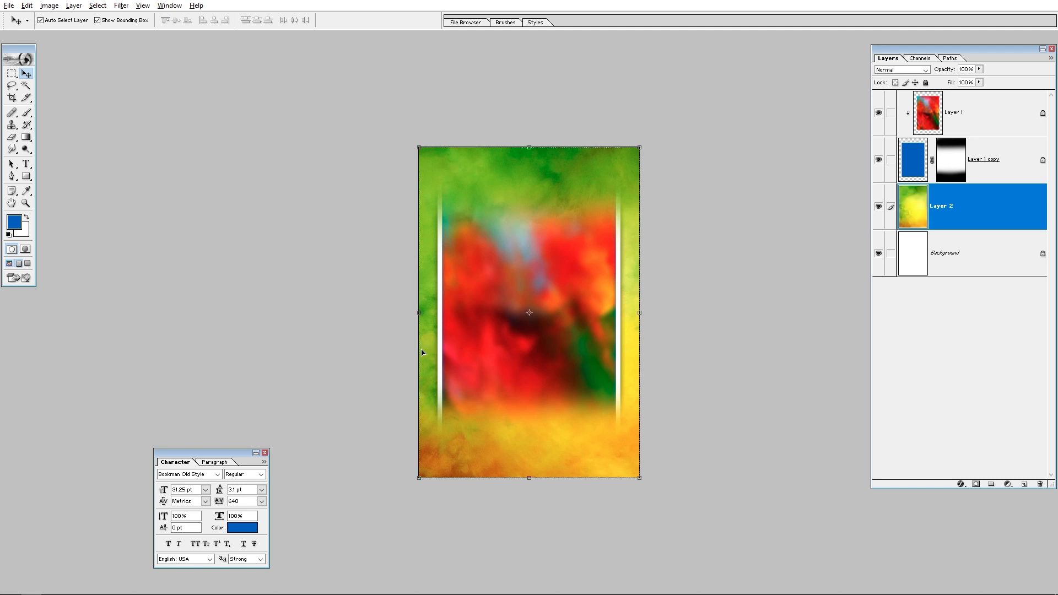
Try several opacities on the full-canvas texture layer and settle on 30%.
key(2)
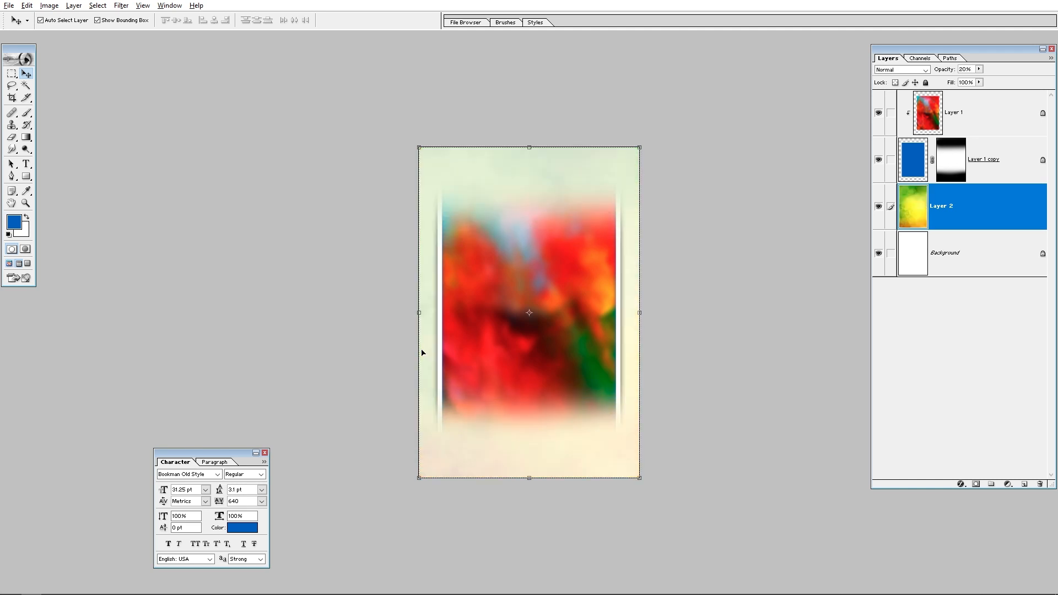
key(3)
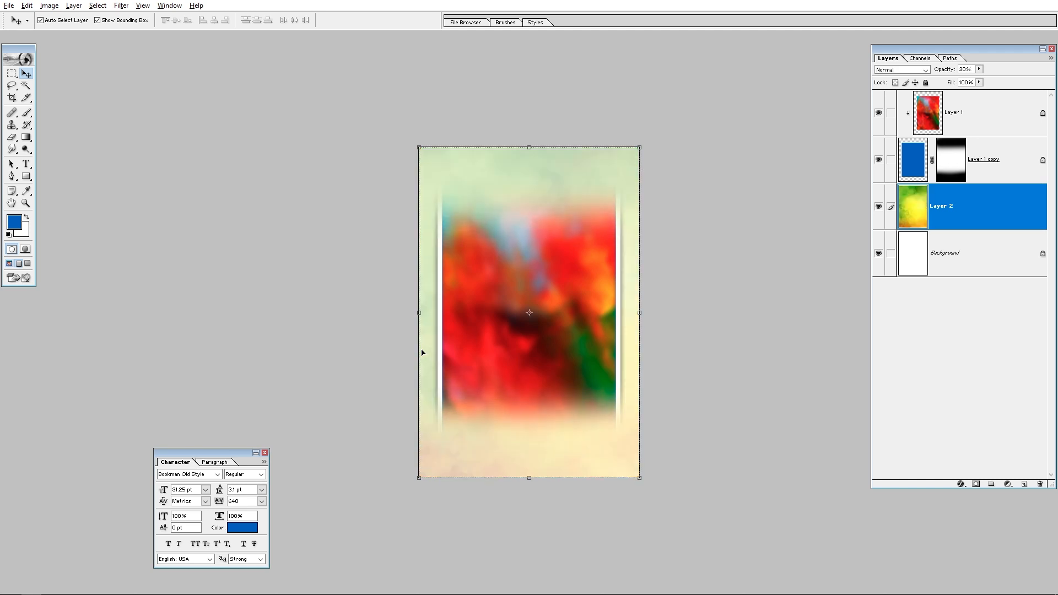
key(4)
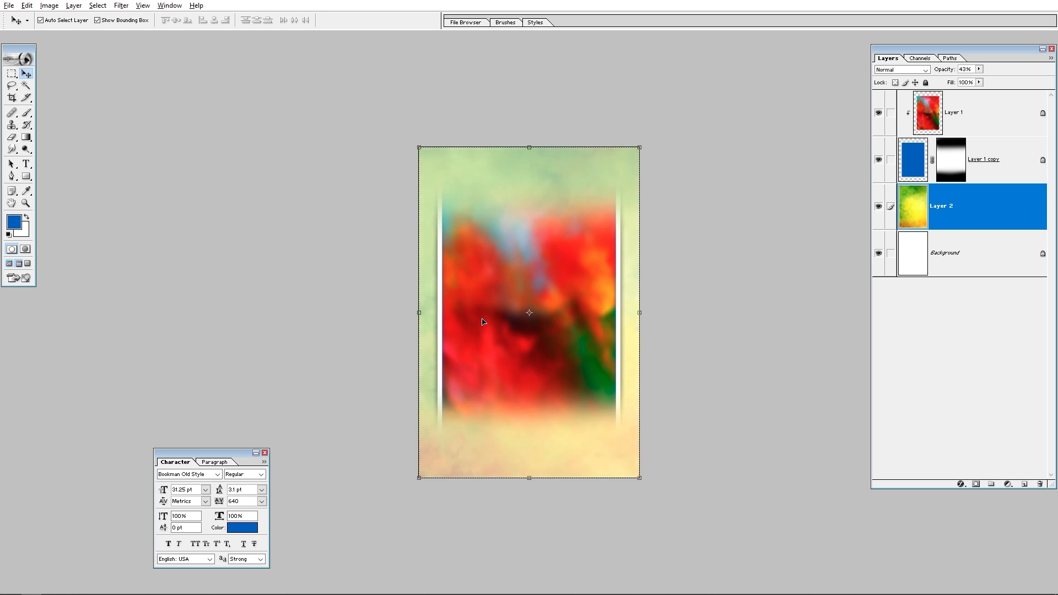
key(3)
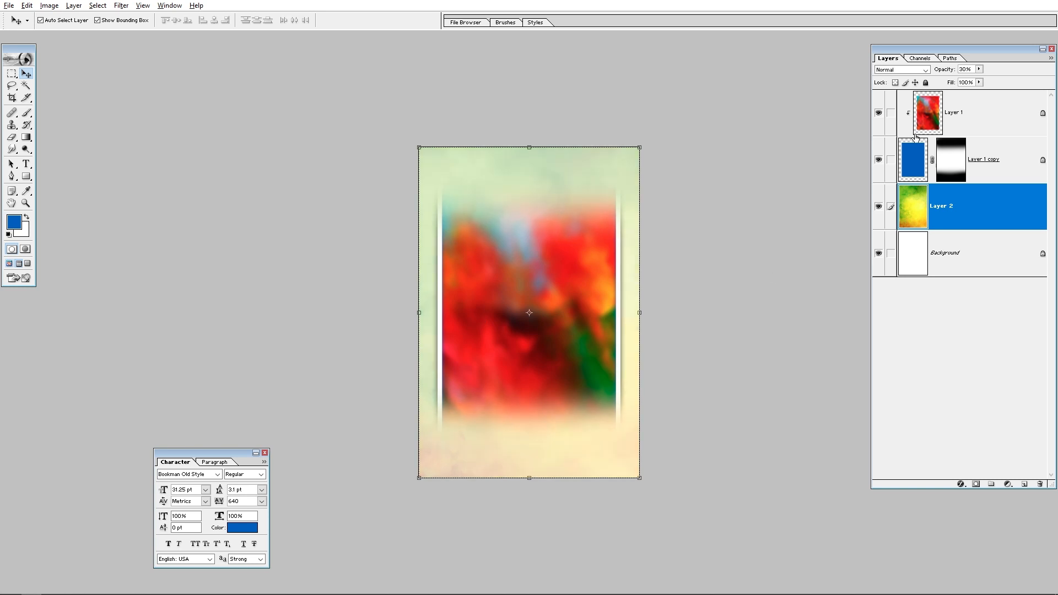
Apply a Gaussian Blur to the full-canvas texture layer.
click(121, 6)
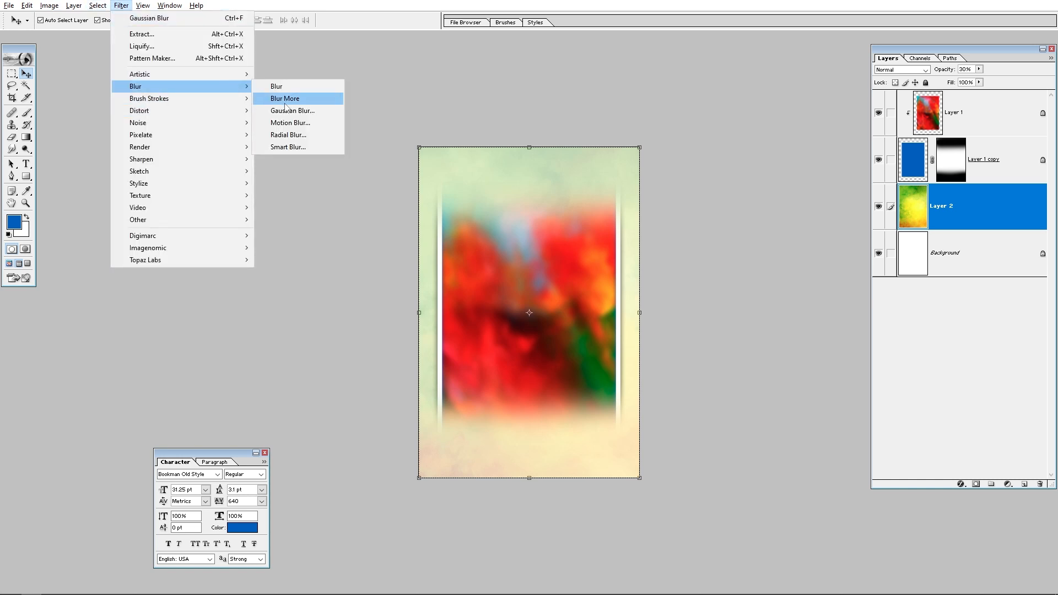
click(292, 110)
key(Return)
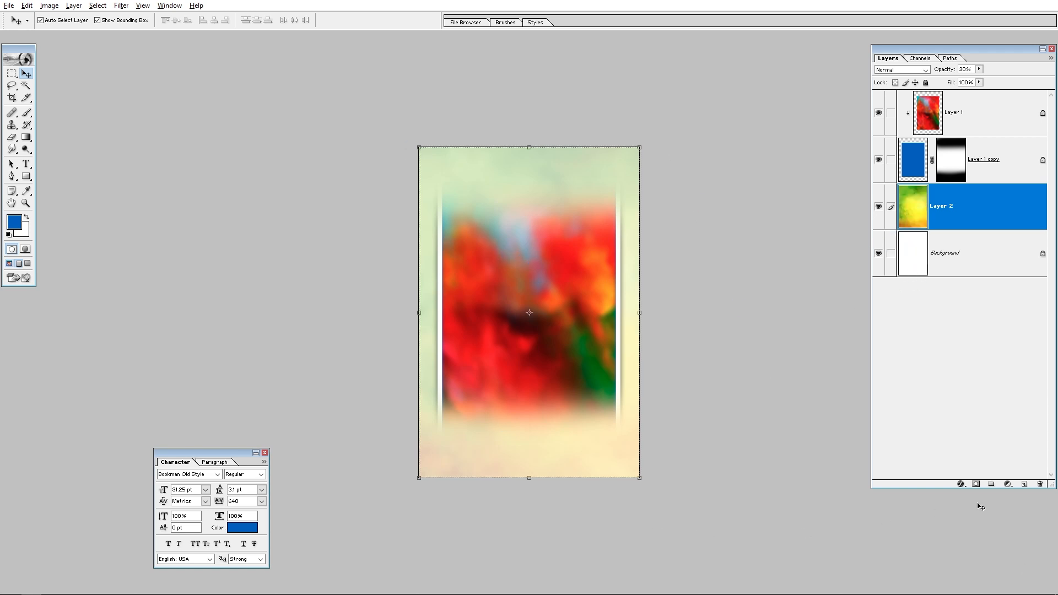
Add a mask to the full-canvas texture layer and fade its top and bottom edges with a soft black 2500-pixel brush.
click(975, 485)
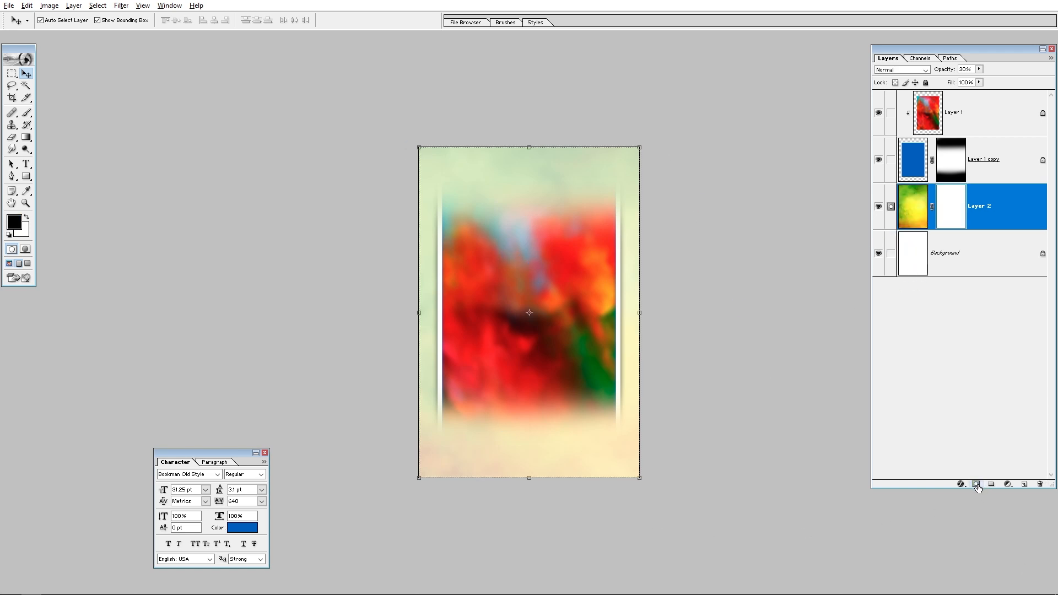
shift+click(950, 168)
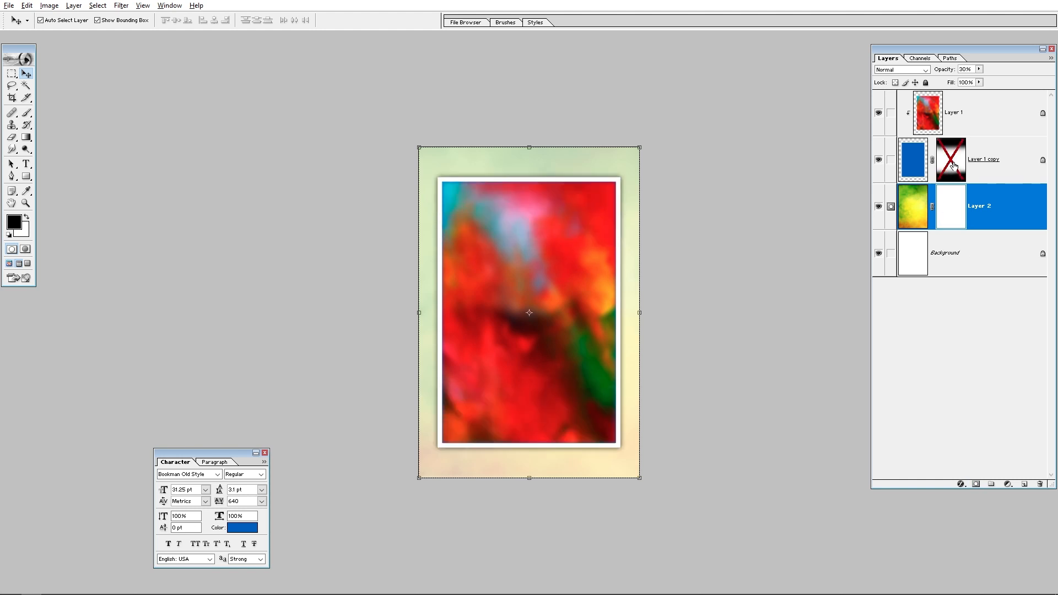
shift+click(949, 173)
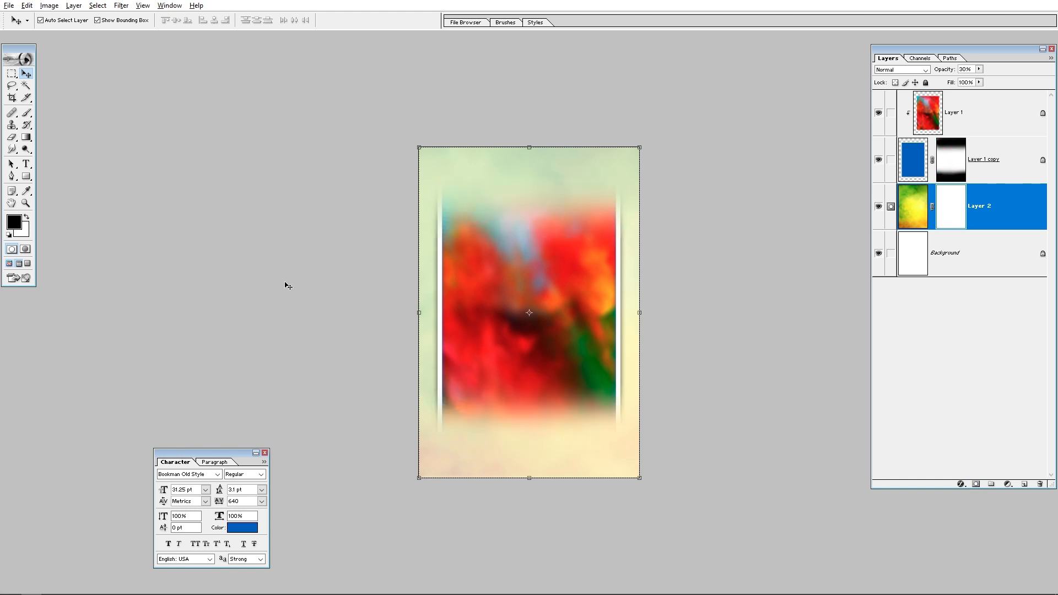
key(b)
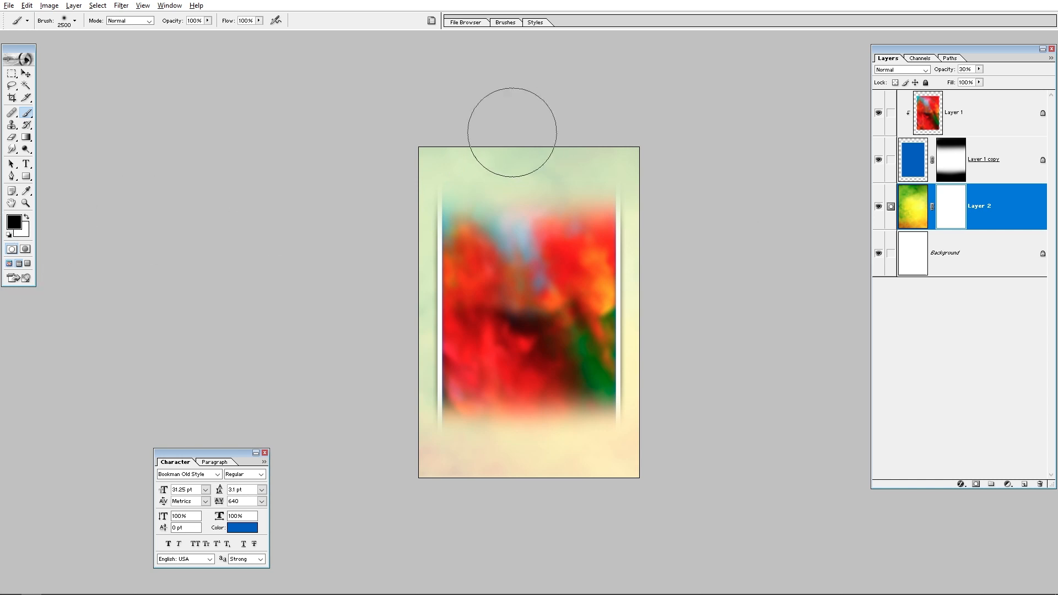
drag(460, 142, 762, 155)
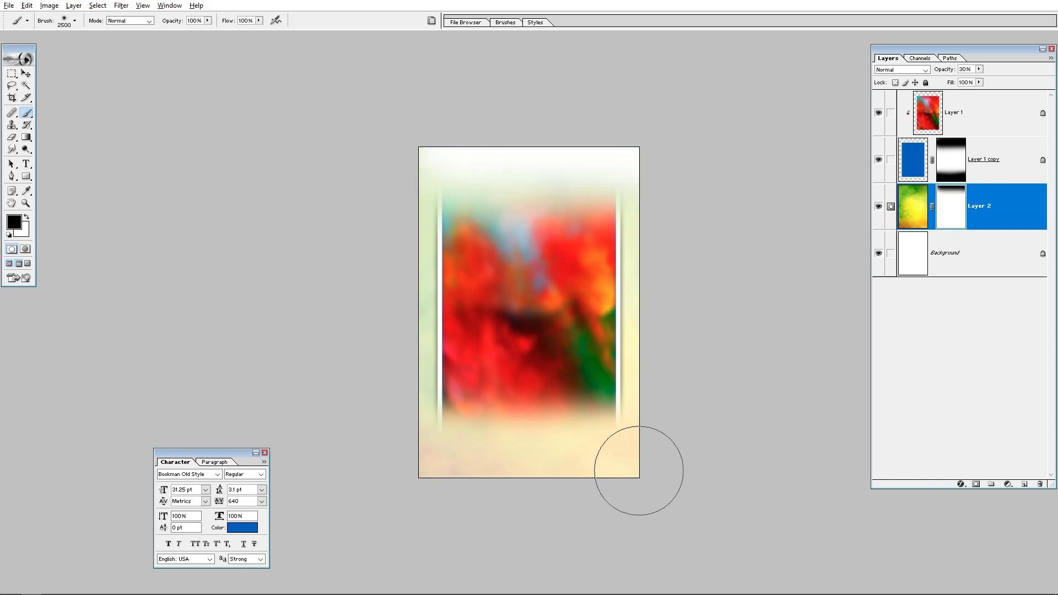
mouse_move(629, 466)
mouse_down()
mouse_move(488, 479)
mouse_move(768, 477)
mouse_up()
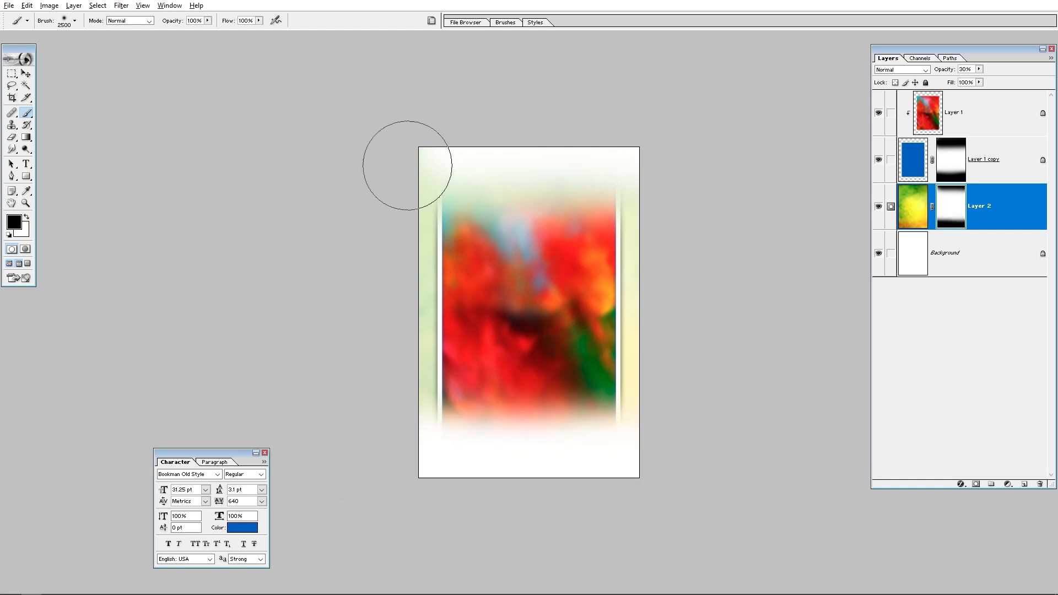
mouse_move(380, 136)
mouse_down()
mouse_move(728, 122)
mouse_move(367, 124)
mouse_move(776, 136)
mouse_move(624, 151)
mouse_up()
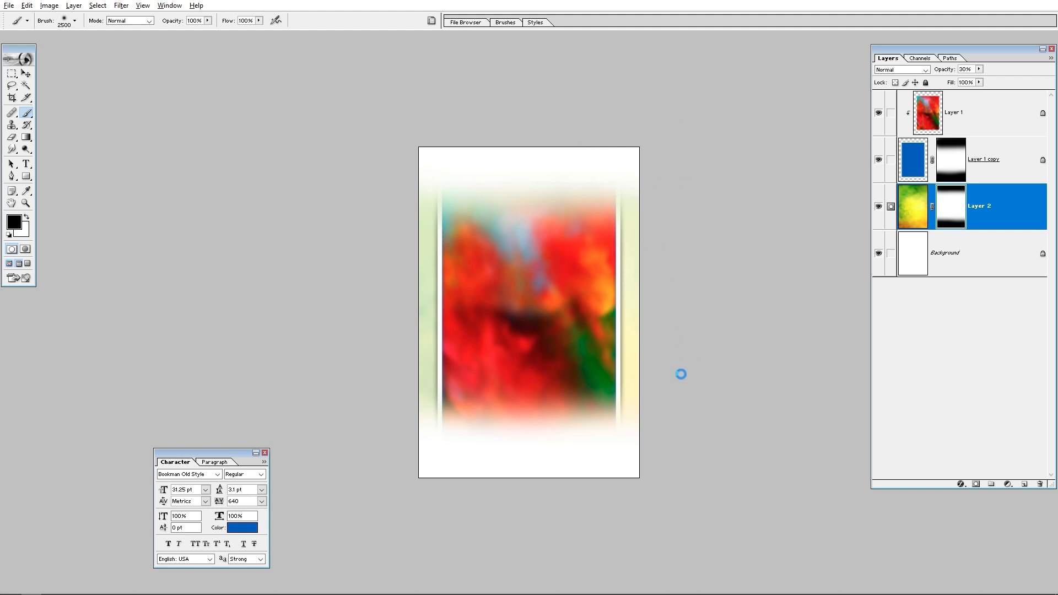
Open the Wedding Text PSD file from the Editing folder, accept the missing-fonts warning and activate the Move tool.
key(alt+Tab)
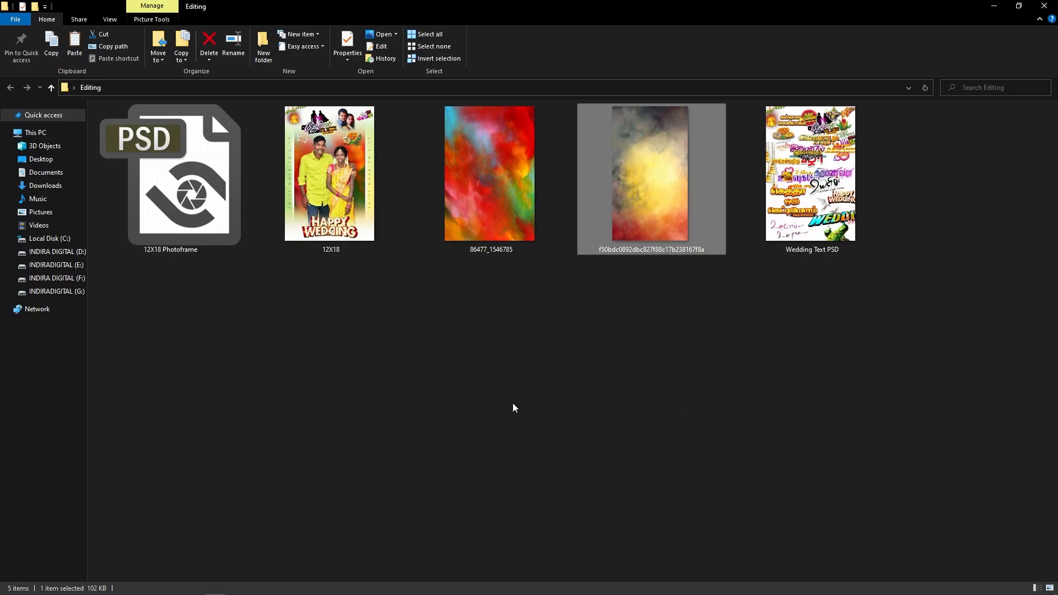
click(834, 252)
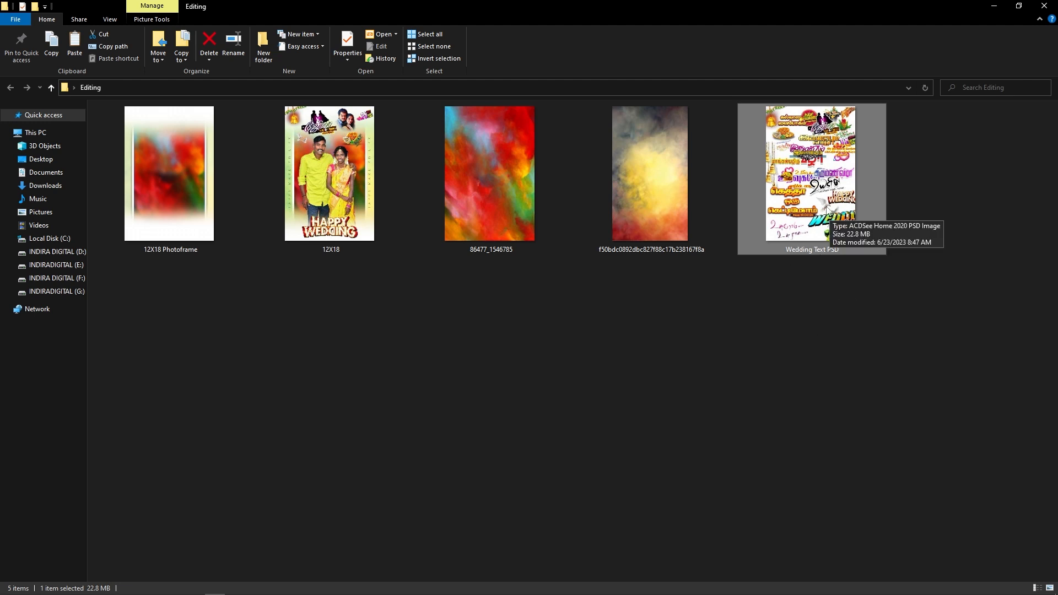
key(alt+Tab)
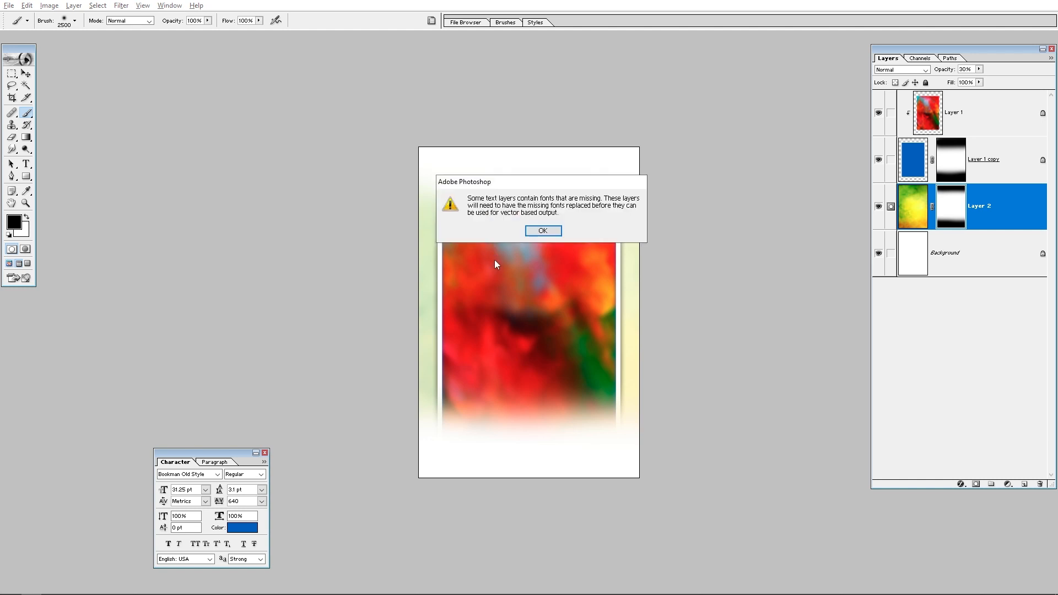
key(Return)
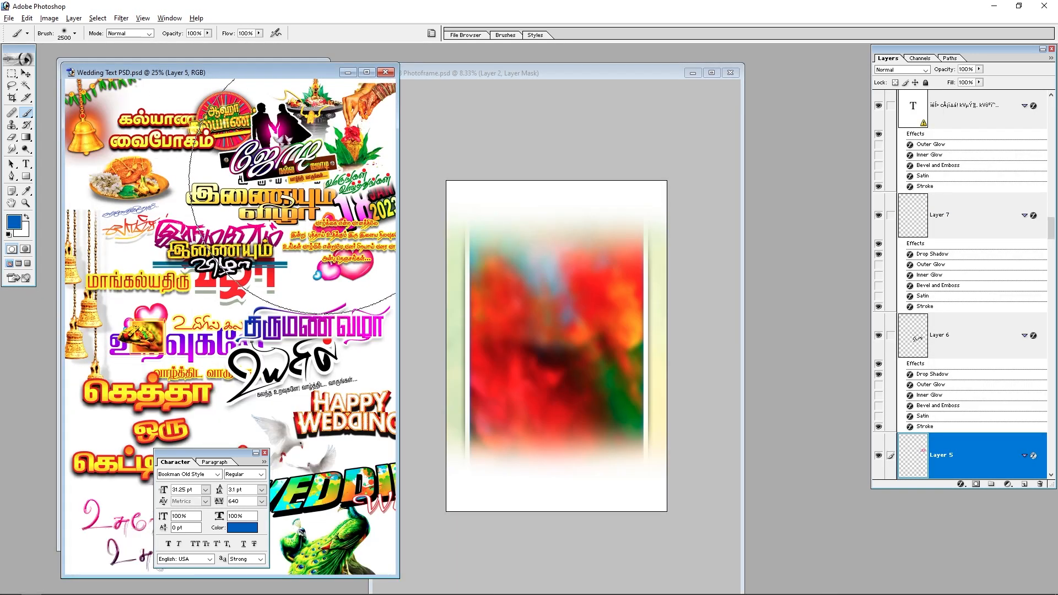
key(v)
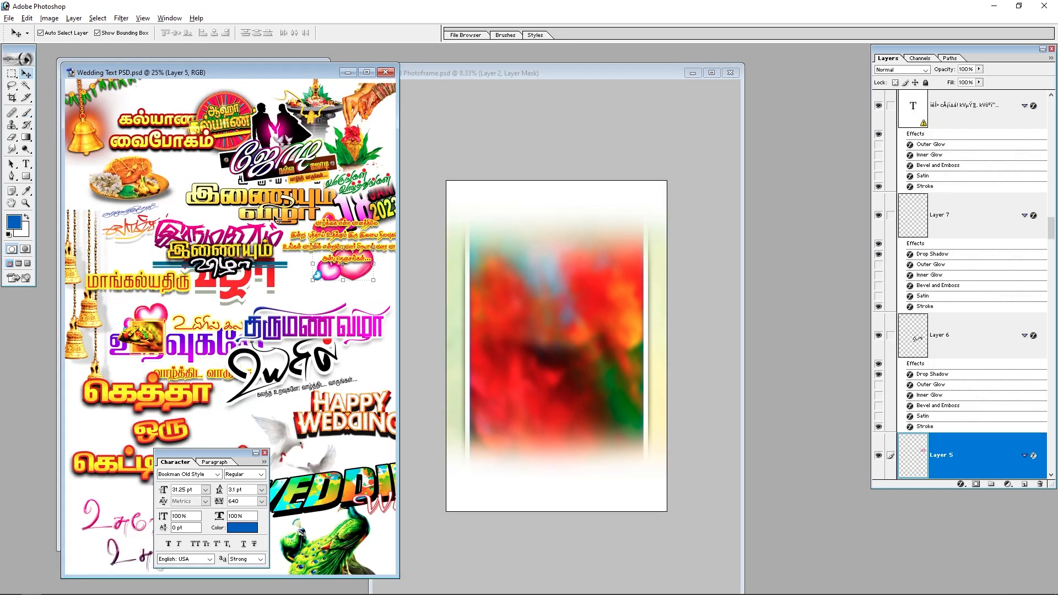
Close the texture JPG and arrange the Wedding Text PSD window beside the 12X18 Photoframe document.
drag(263, 76, 272, 156)
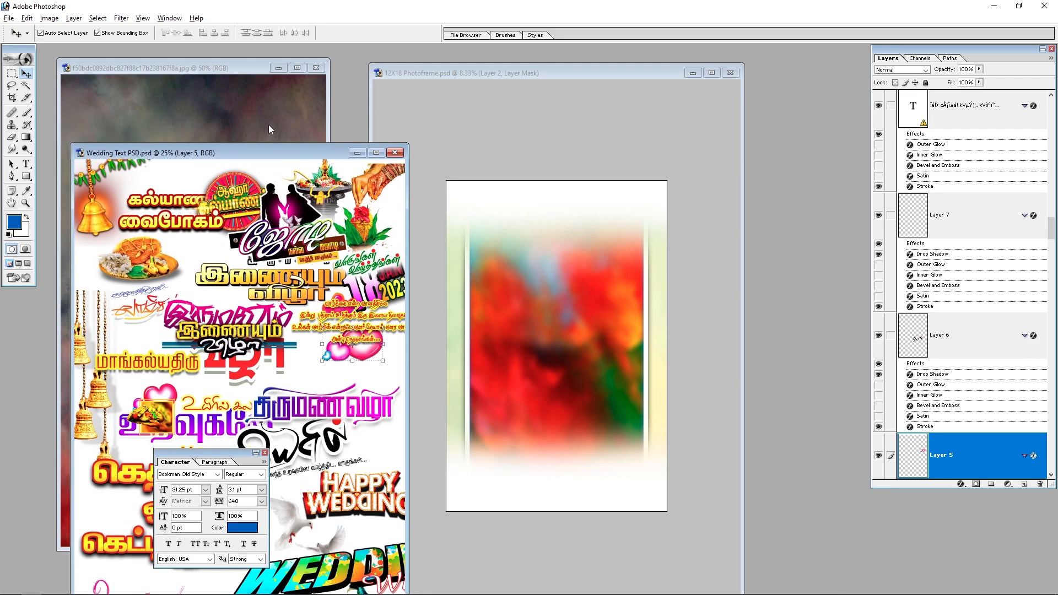
click(299, 68)
key(ctrl+Tab)
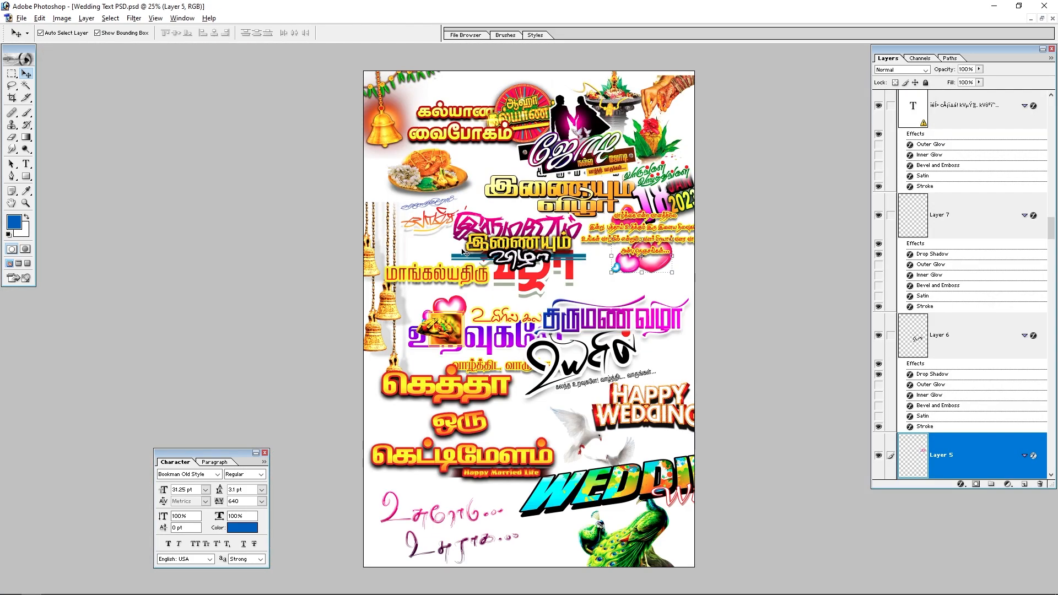
key(f)
key(f)
key(f)
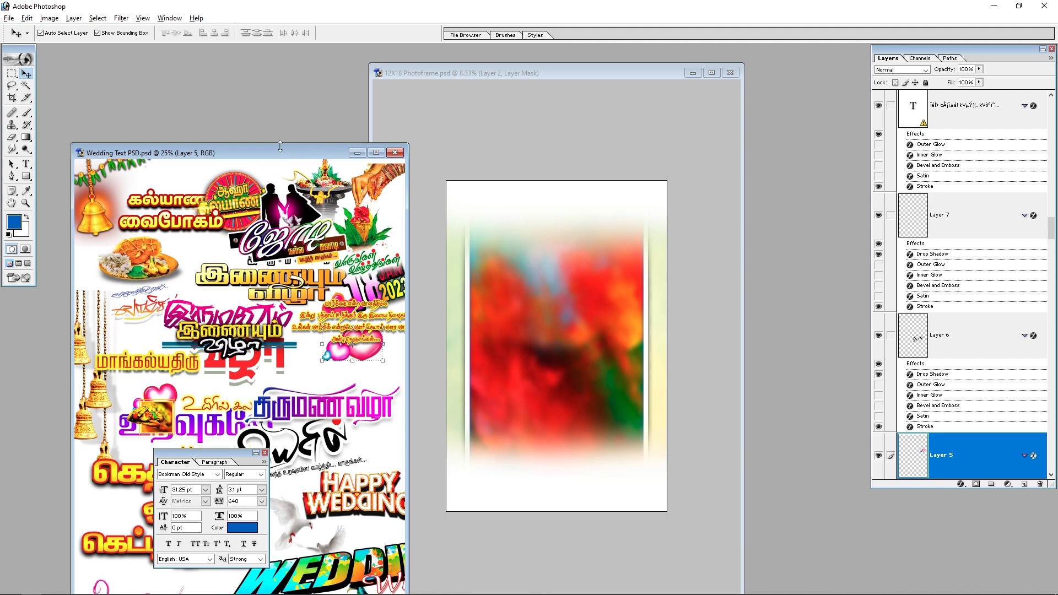
drag(282, 146, 275, 70)
key(alt+Tab)
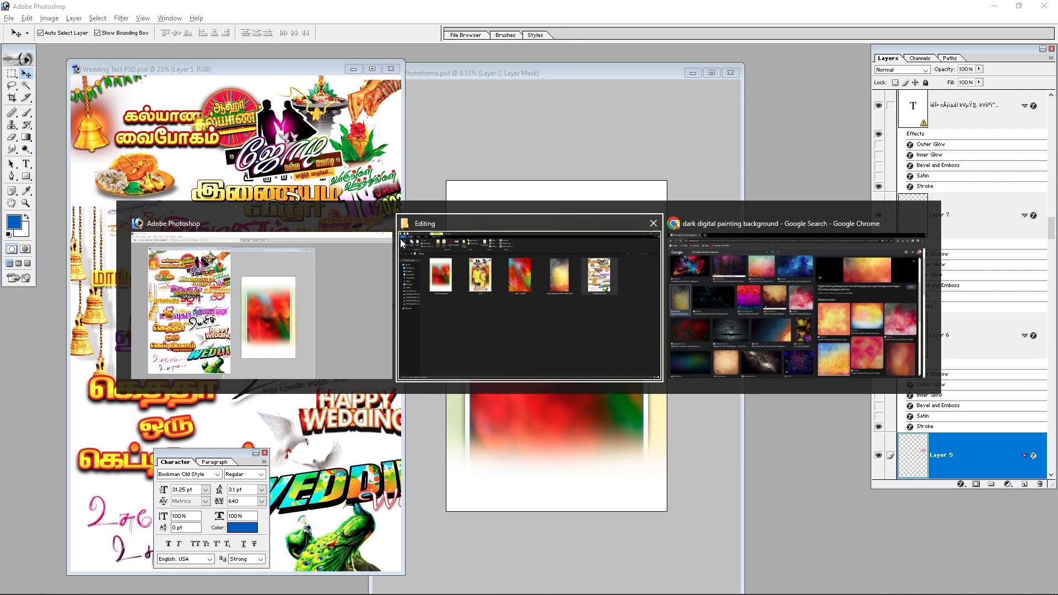
key(alt+Tab)
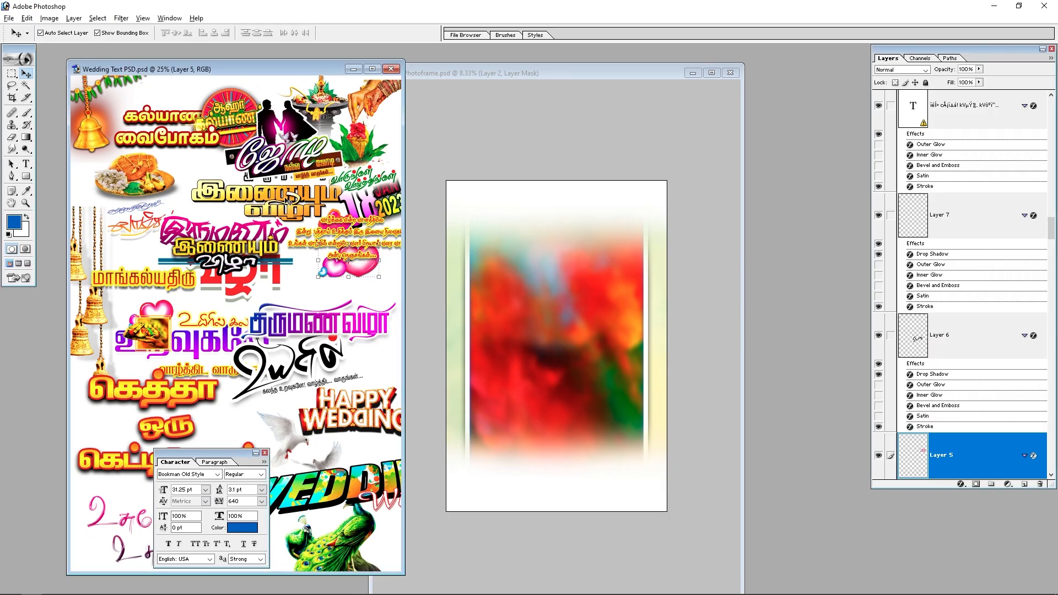
Copy the couple-silhouette Tamil title artwork into the frame document, scale it to 235.2% and place it near the top.
drag(324, 160, 543, 222)
key(f)
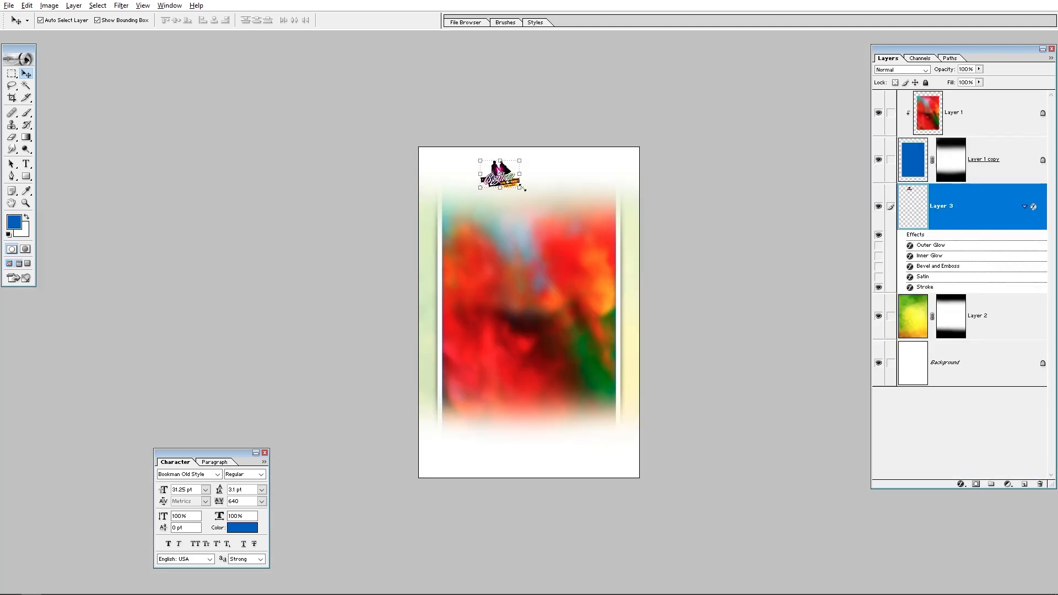
mouse_move(519, 188)
mouse_down()
mouse_move(546, 191)
mouse_move(522, 202)
mouse_up()
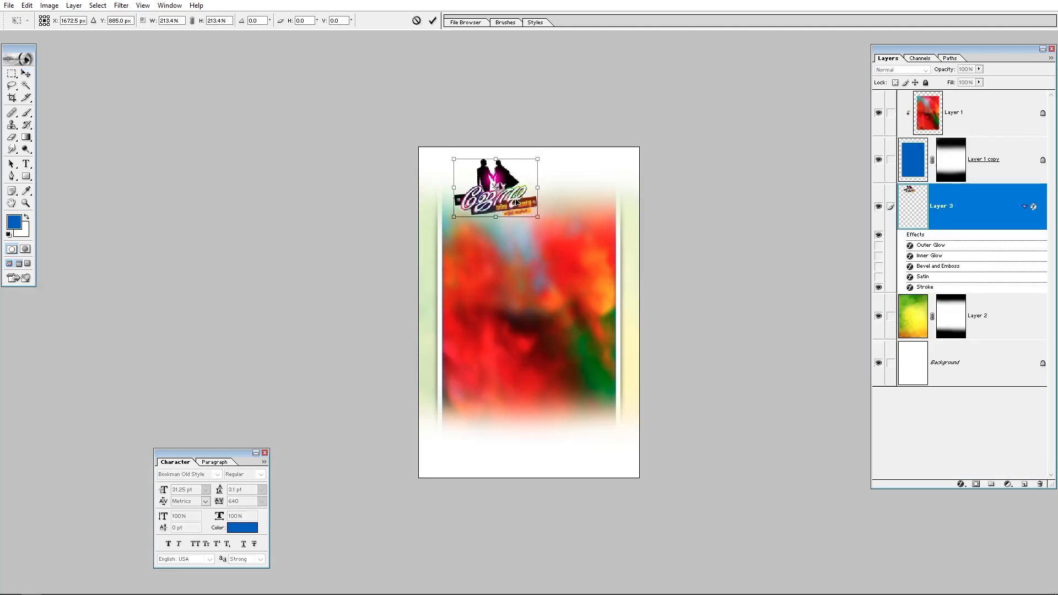
drag(544, 157, 549, 154)
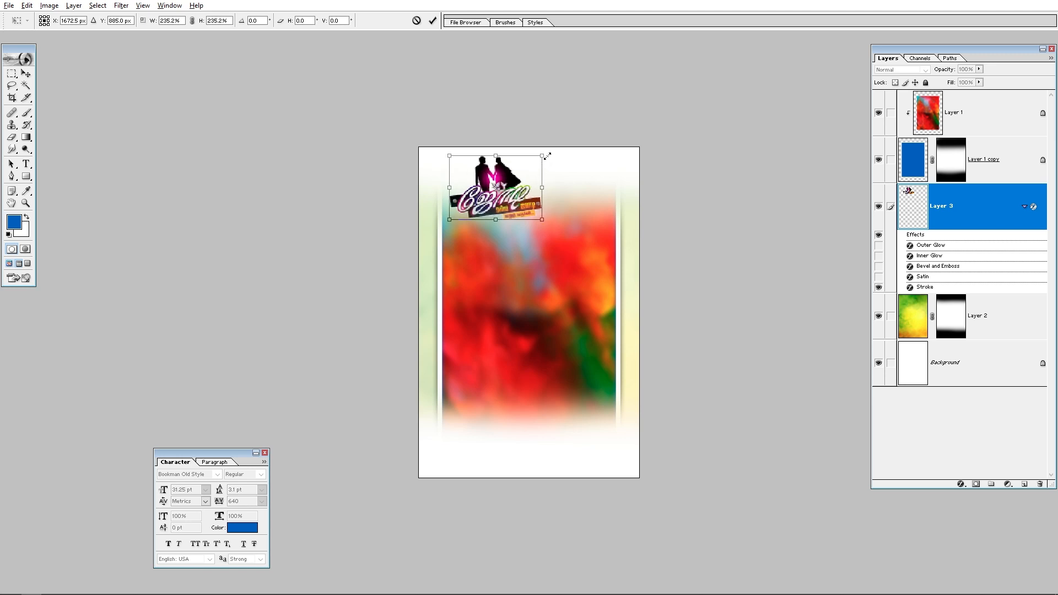
drag(494, 197, 501, 199)
key(Return)
Check the 12X18 reference design in the Editing folder and copy the hanging bell and garland artwork beside the frame's title.
key(alt+Tab)
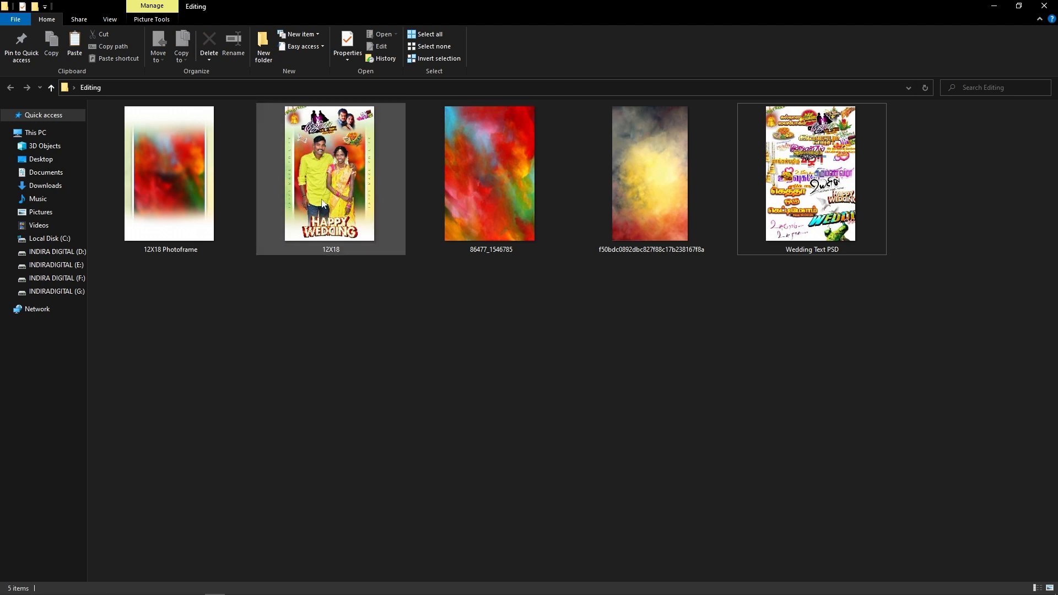
click(326, 230)
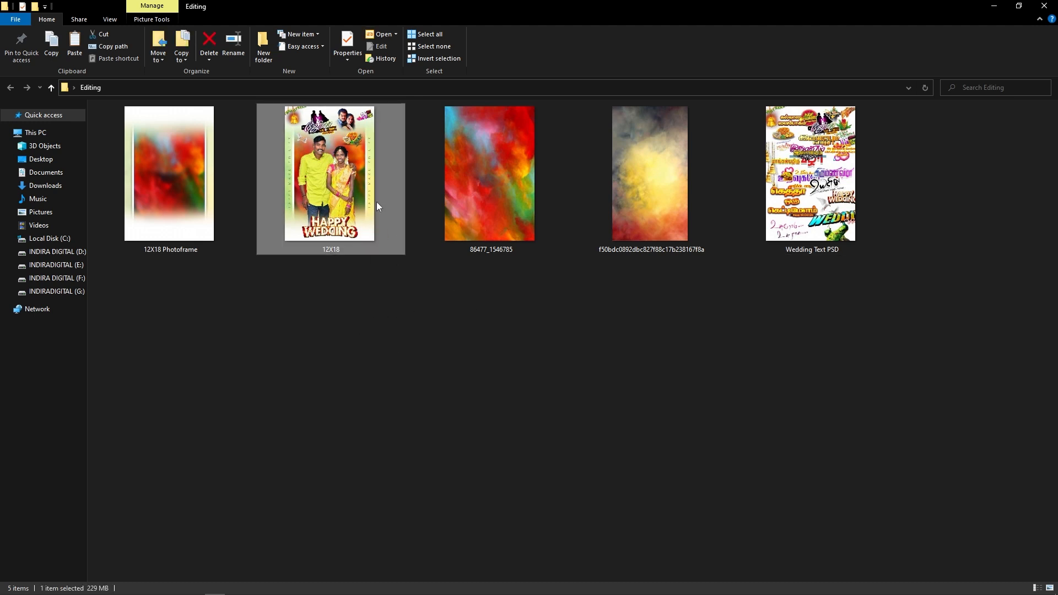
key(alt+Tab)
key(f)
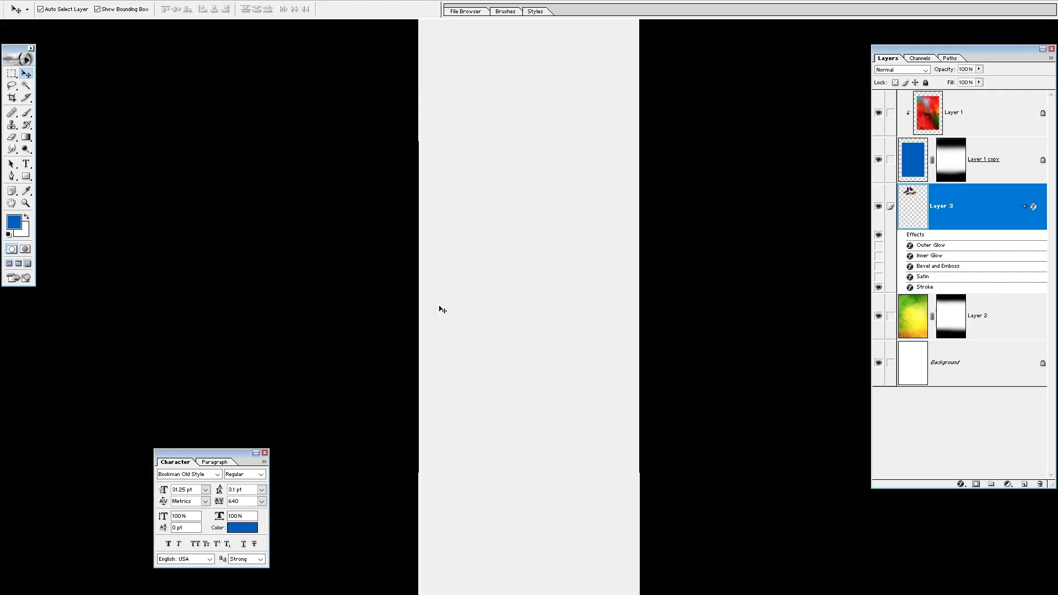
key(f)
click(280, 244)
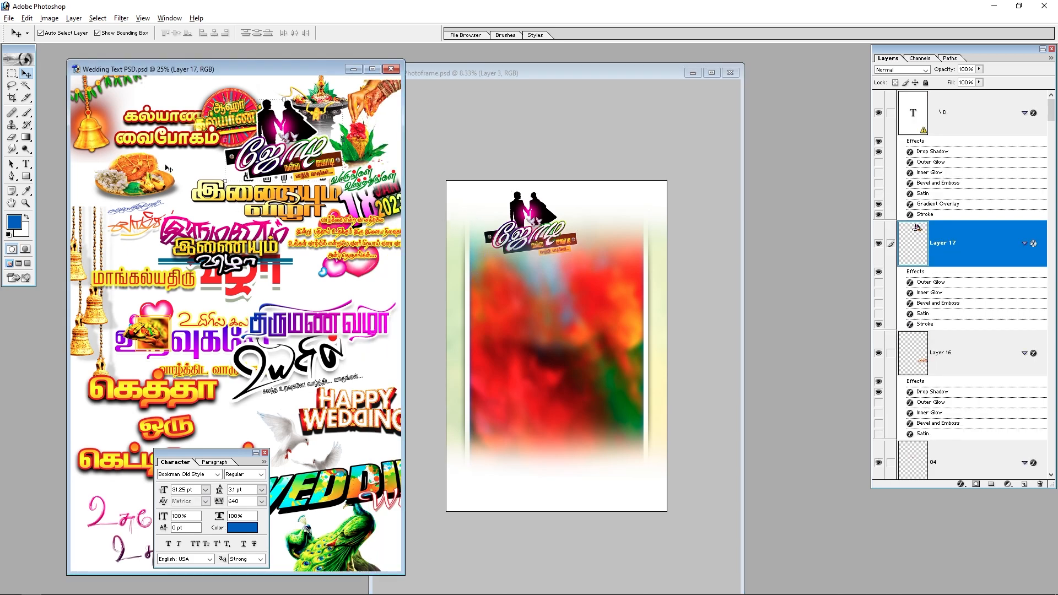
drag(97, 146, 504, 243)
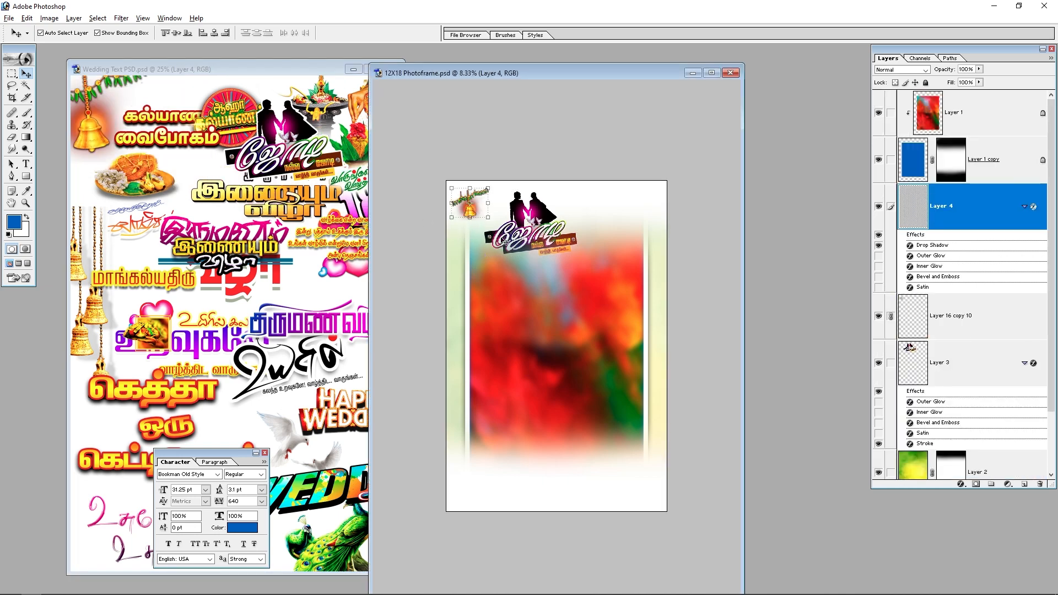
drag(363, 118, 363, 116)
Enlarge the bell and garland artwork and move it into the top-left corner of the page.
key(Tab)
key(f)
key(f)
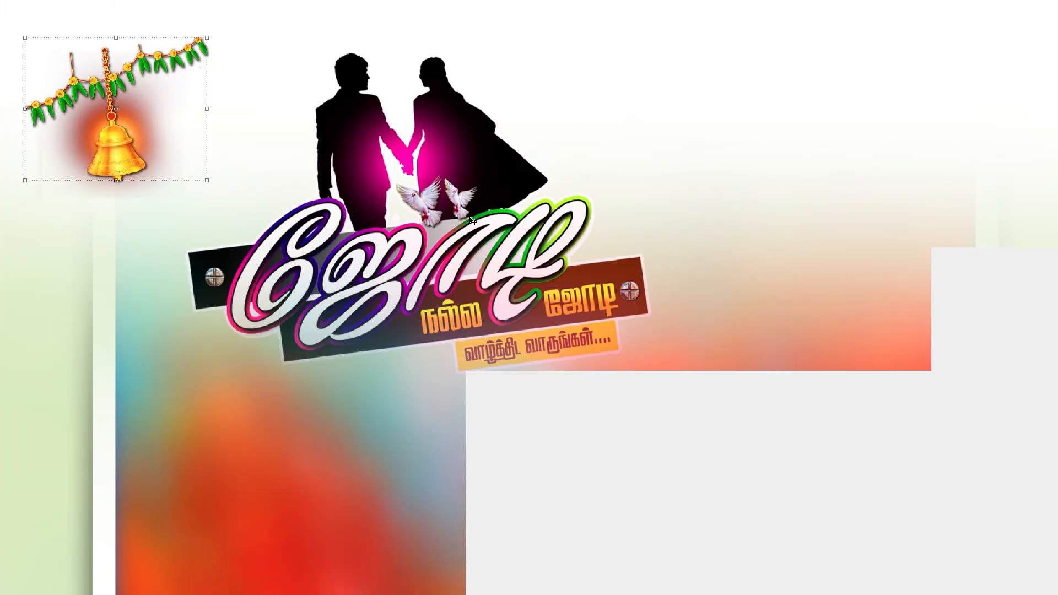
scroll(472, 221, down, 2)
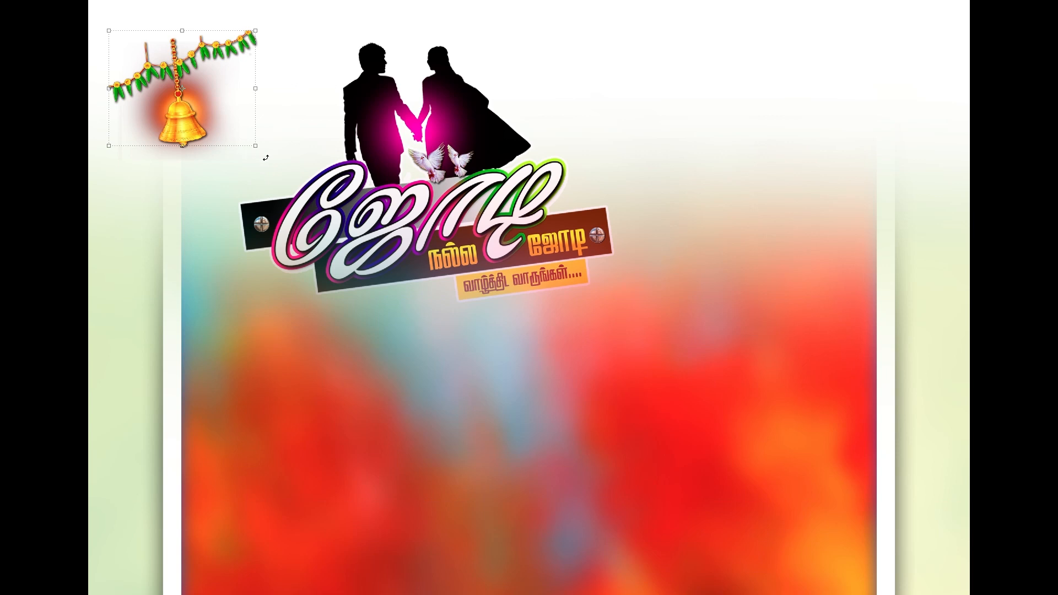
drag(266, 158, 286, 159)
drag(189, 137, 170, 96)
key(ctrl+0)
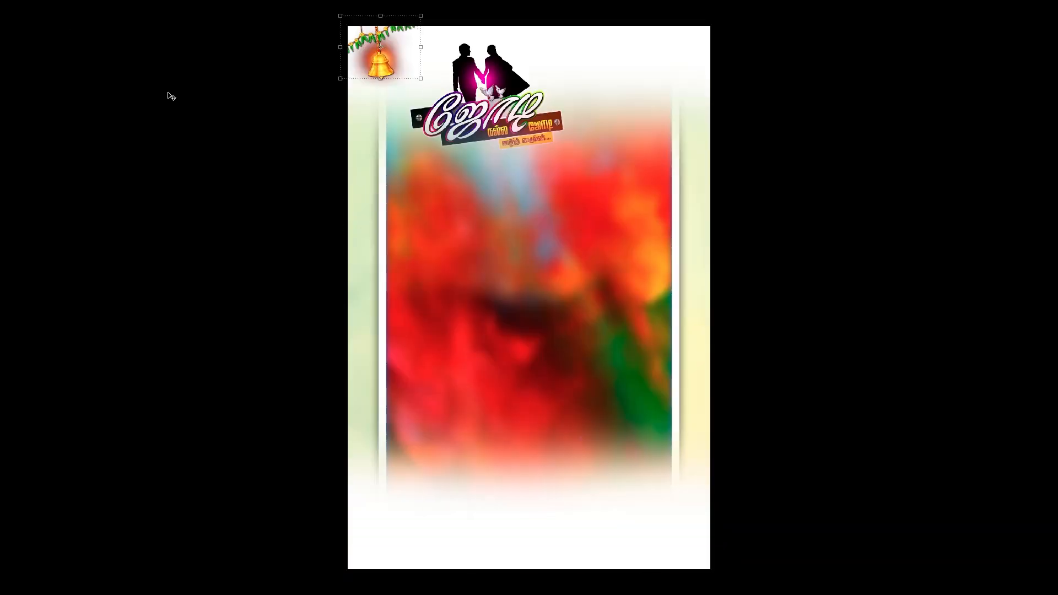
Copy the ritual offerings on a stone pedestal from the Wedding Text PSD to the right of the frame's title artwork.
key(f)
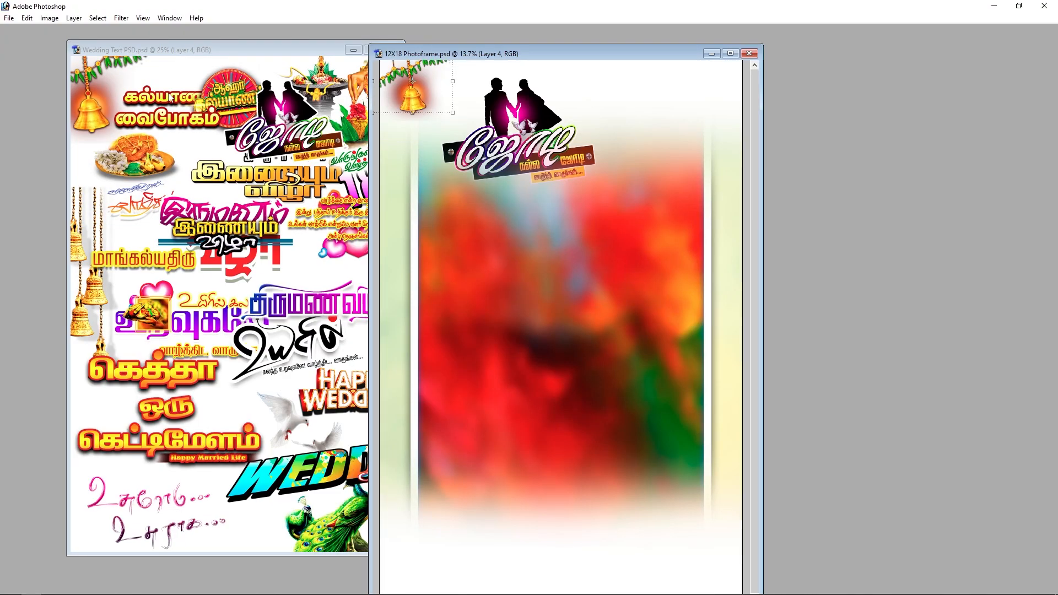
click(110, 179)
drag(311, 110, 669, 158)
click(325, 214)
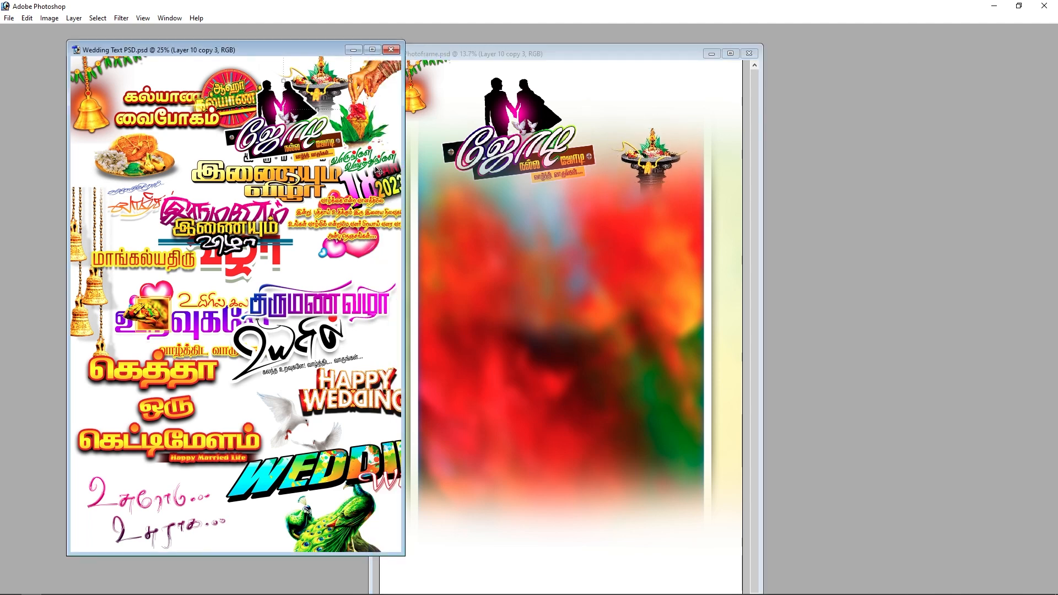
click(375, 187)
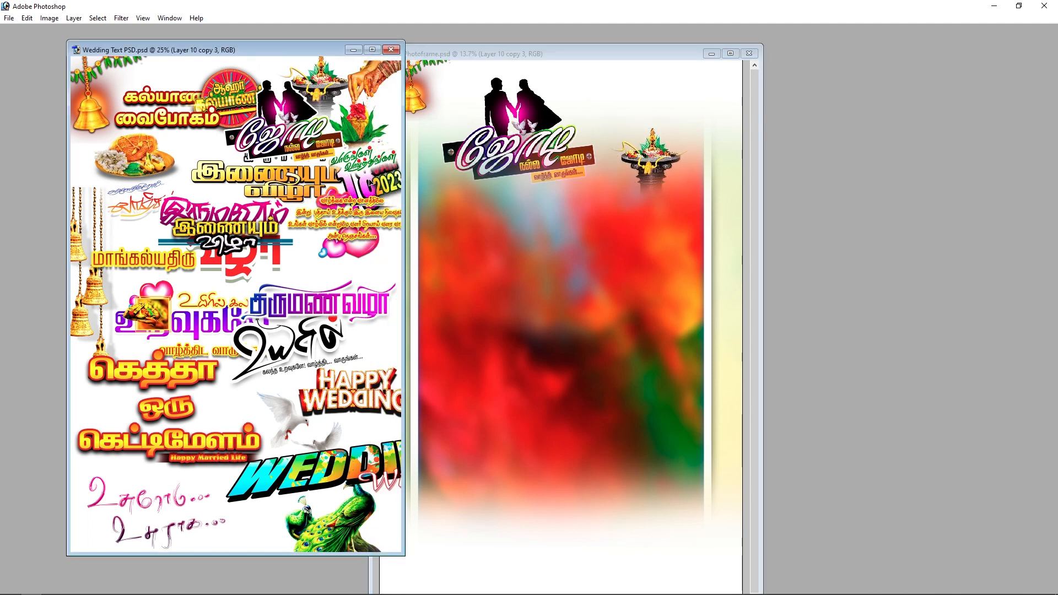
drag(372, 203, 424, 205)
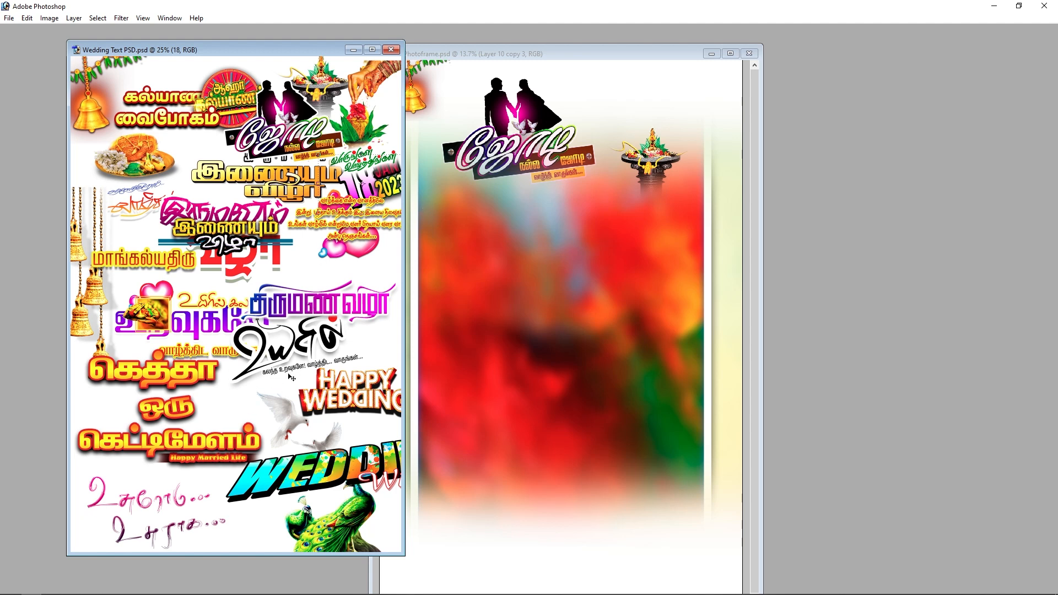
Copy the WEDDING Wishes lettering to the bottom of the frame and enlarge it to span the photo area's width.
drag(304, 485, 230, 505)
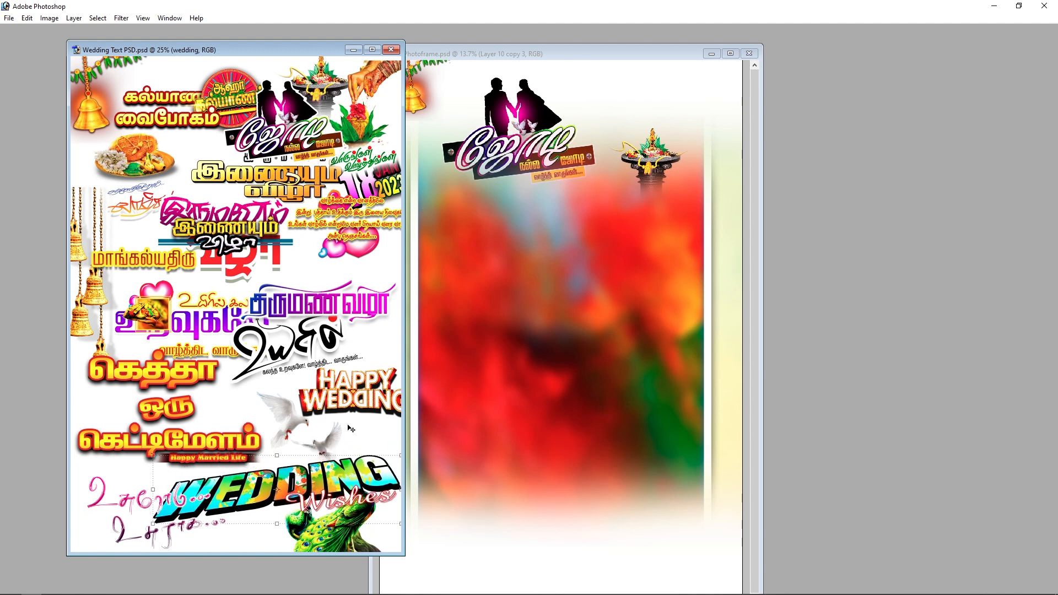
drag(368, 408, 579, 555)
key(f)
drag(505, 506, 598, 519)
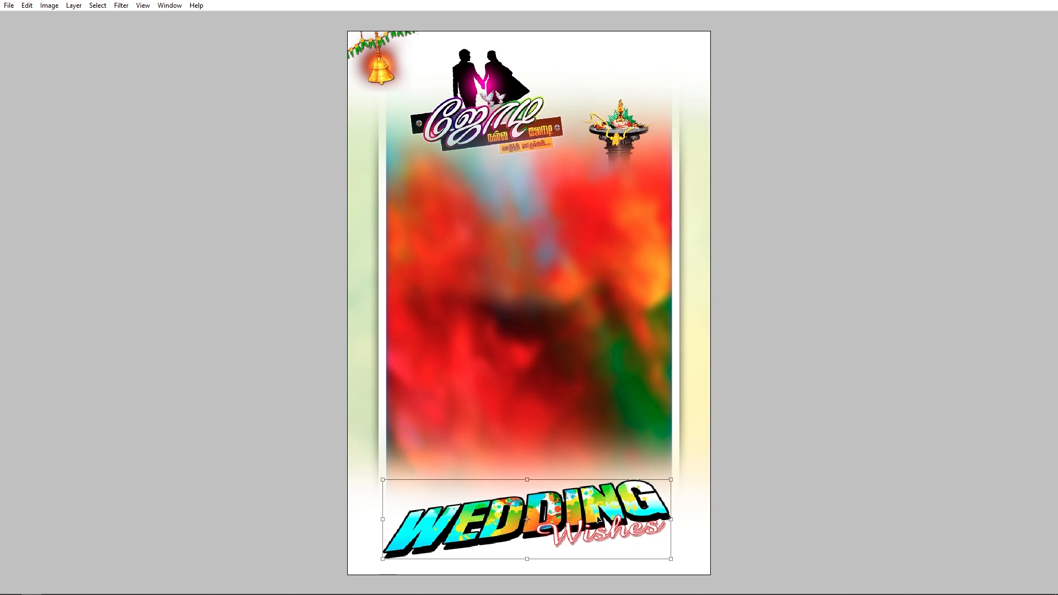
drag(681, 467, 683, 473)
double_click(603, 515)
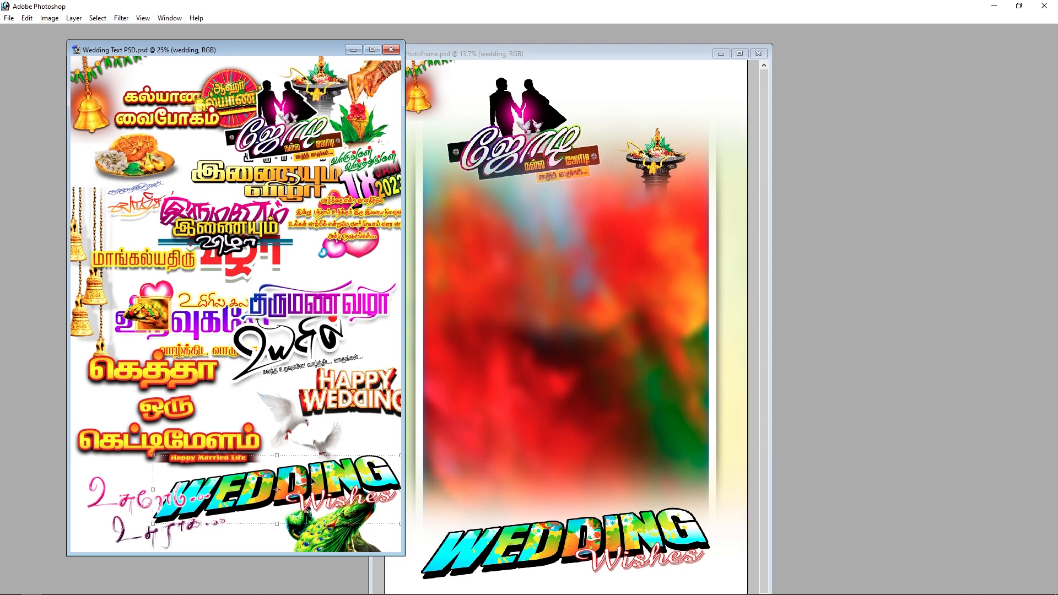
Bring the couple-silhouette title artwork in front of the red textured photo area.
key(ctrl+minus)
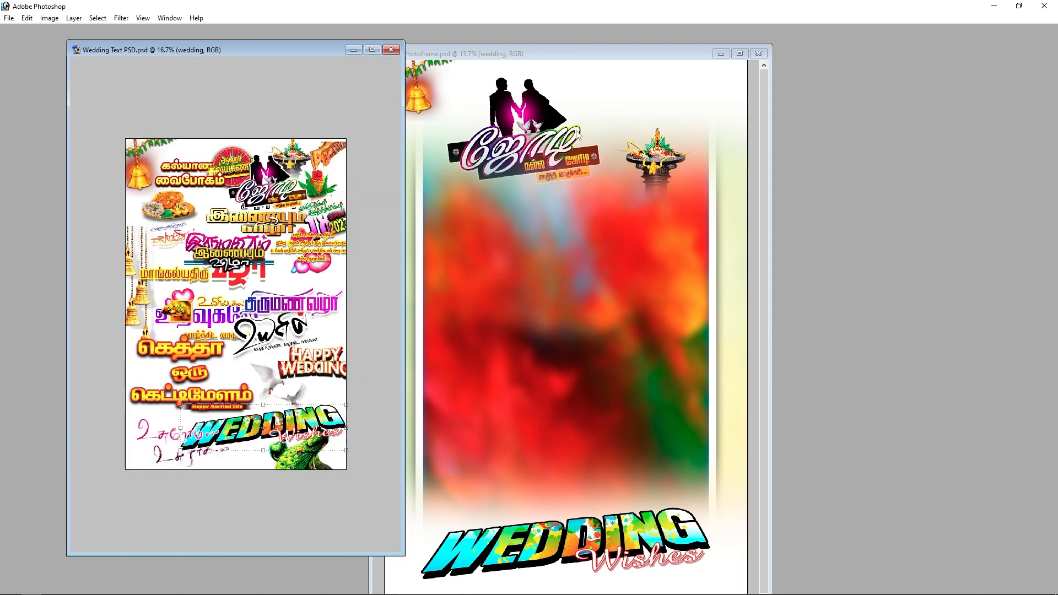
click(537, 103)
key(f)
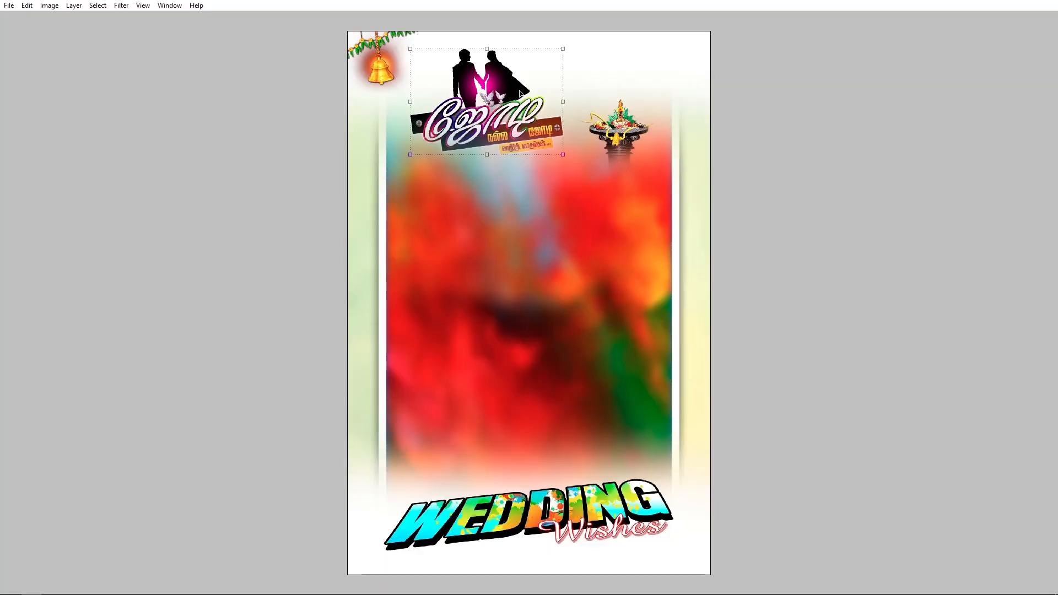
key(ctrl+Tab)
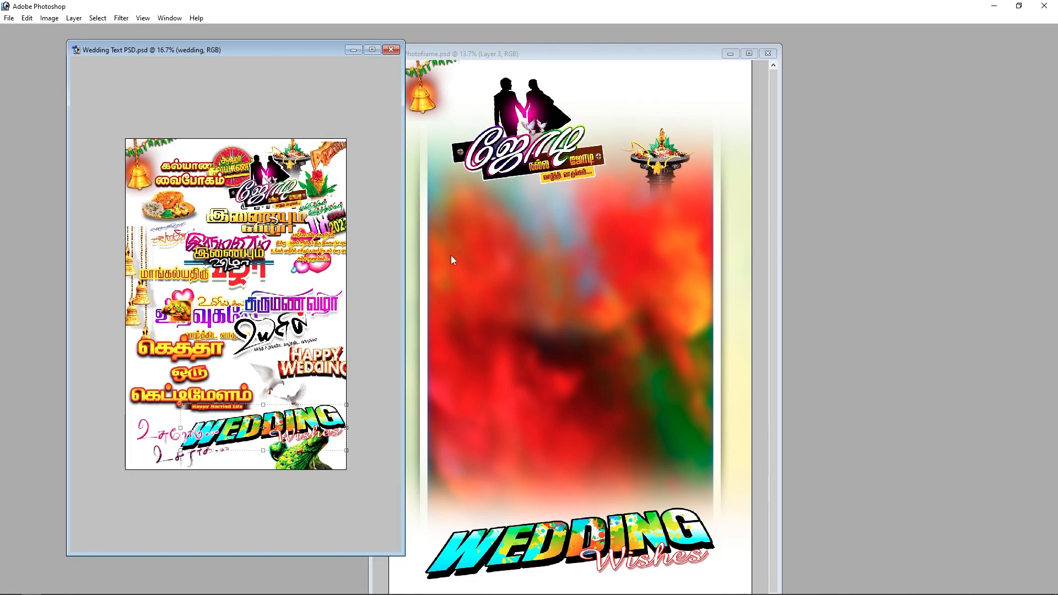
Copy the white doves artwork into the frame, just below the left end of the title artwork.
click(310, 251)
drag(273, 386, 442, 170)
key(f)
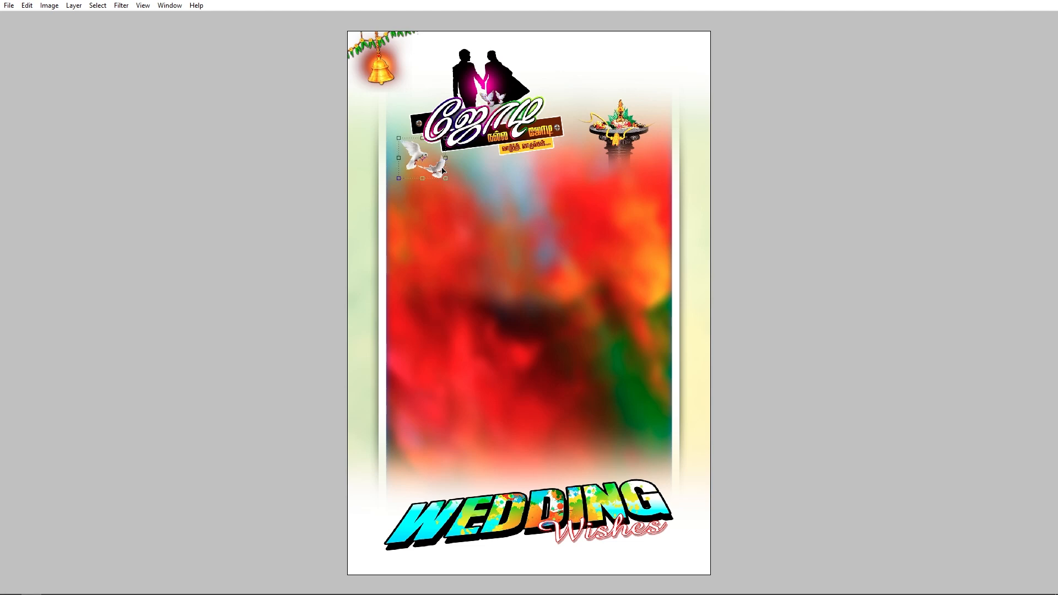
Copy the pink hearts artwork into the frame, rotate it and place it at the upper left of the title lettering.
key(ctrl+Tab)
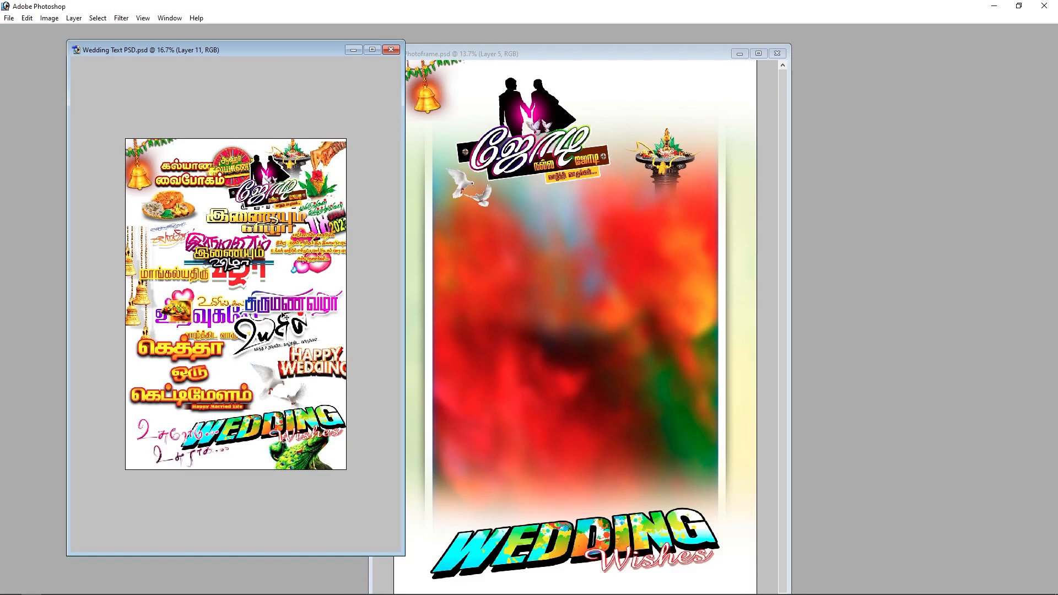
drag(318, 265, 477, 117)
drag(445, 72, 449, 41)
drag(419, 86, 418, 100)
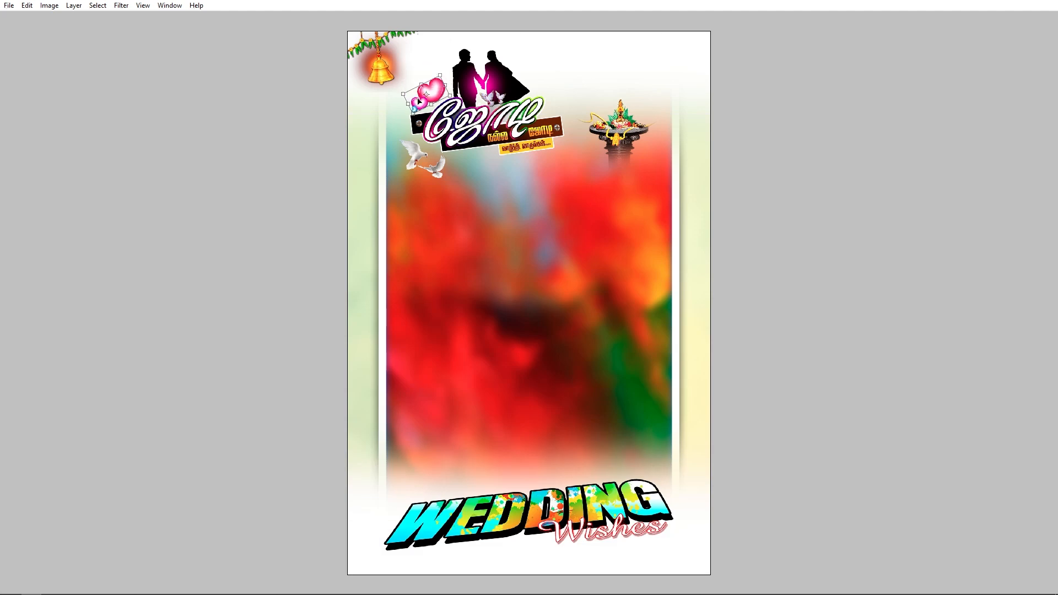
key(Return)
Open the 12X18 design from the Editing folder and copy its couple portrait to the right of the frame's title artwork.
key(f)
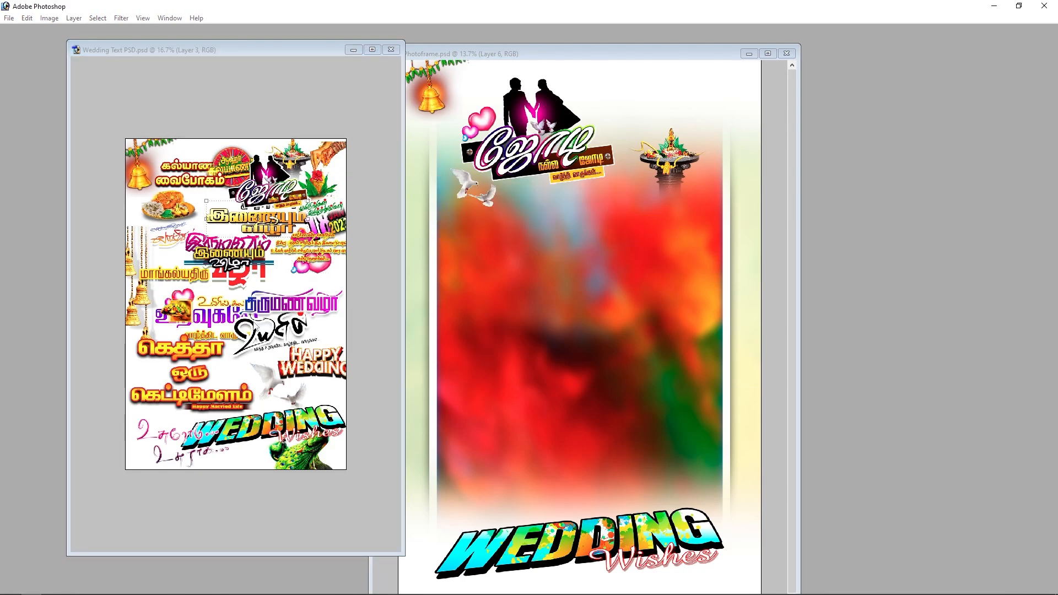
key(f)
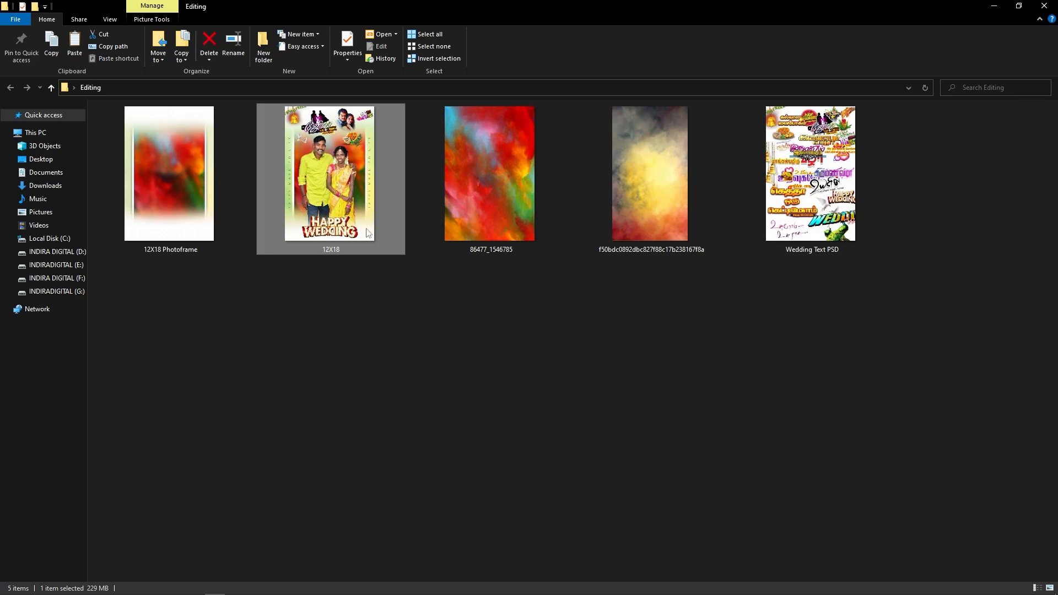
double_click(368, 232)
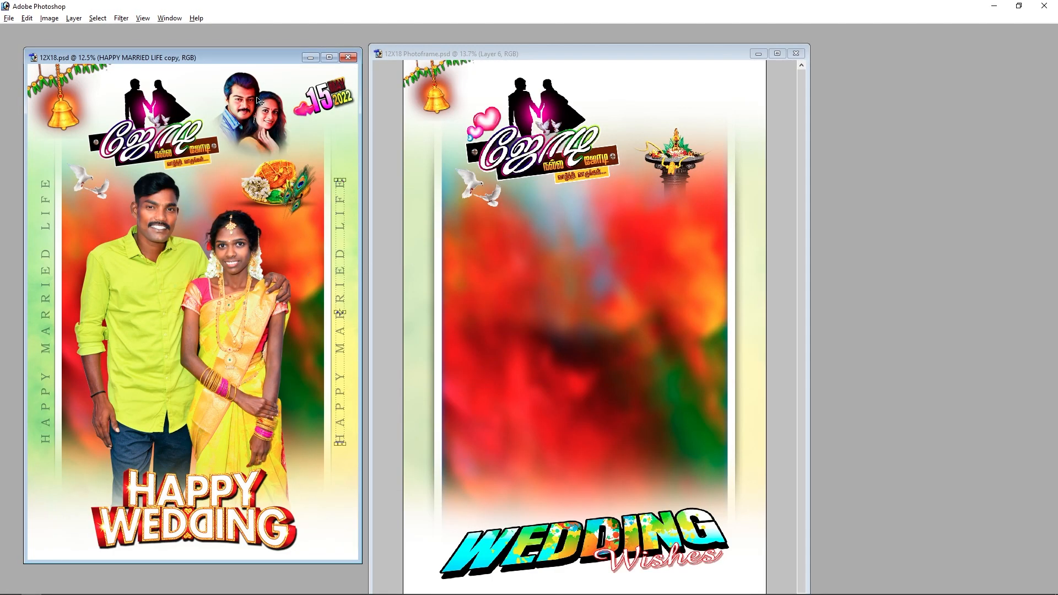
drag(244, 104, 608, 95)
key(f)
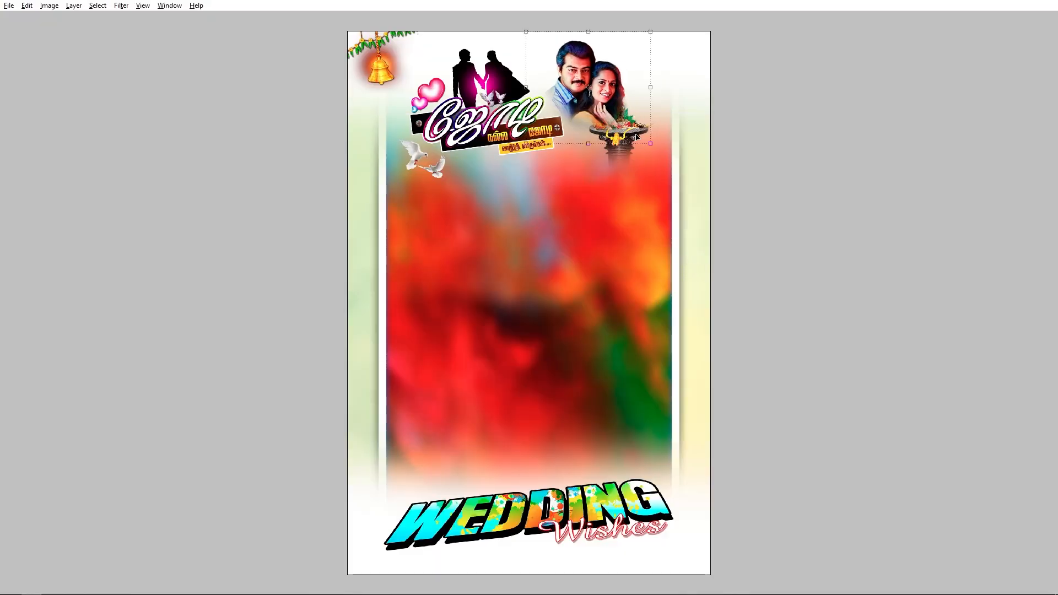
Select the ritual pedestal layer (Layer 10 copy 3), move it to the lower right of the couple portrait and shrink it.
right_click(626, 157)
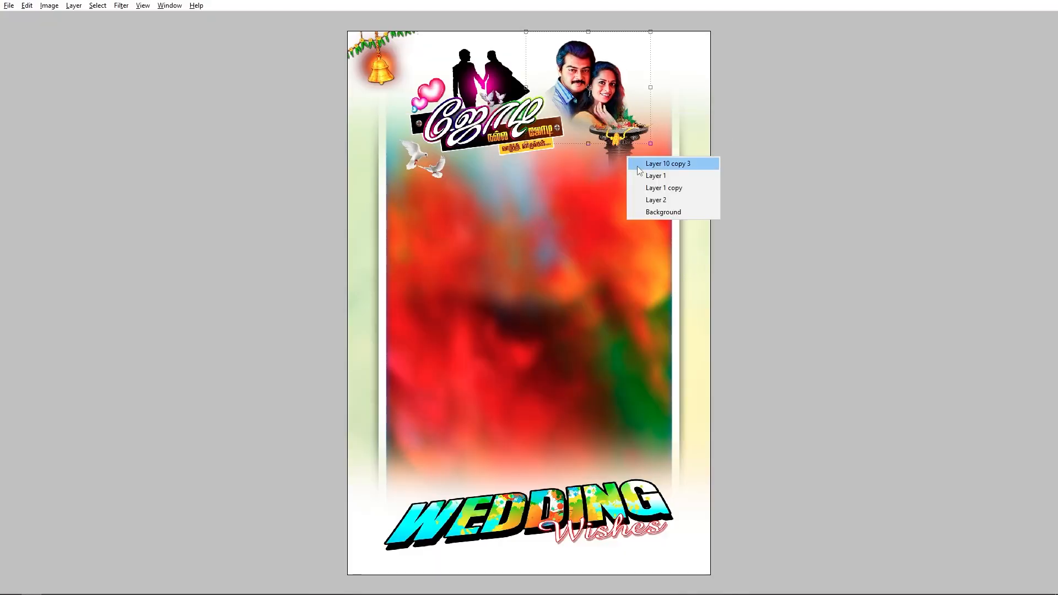
click(637, 167)
drag(630, 159, 648, 167)
drag(669, 107, 641, 142)
key(Return)
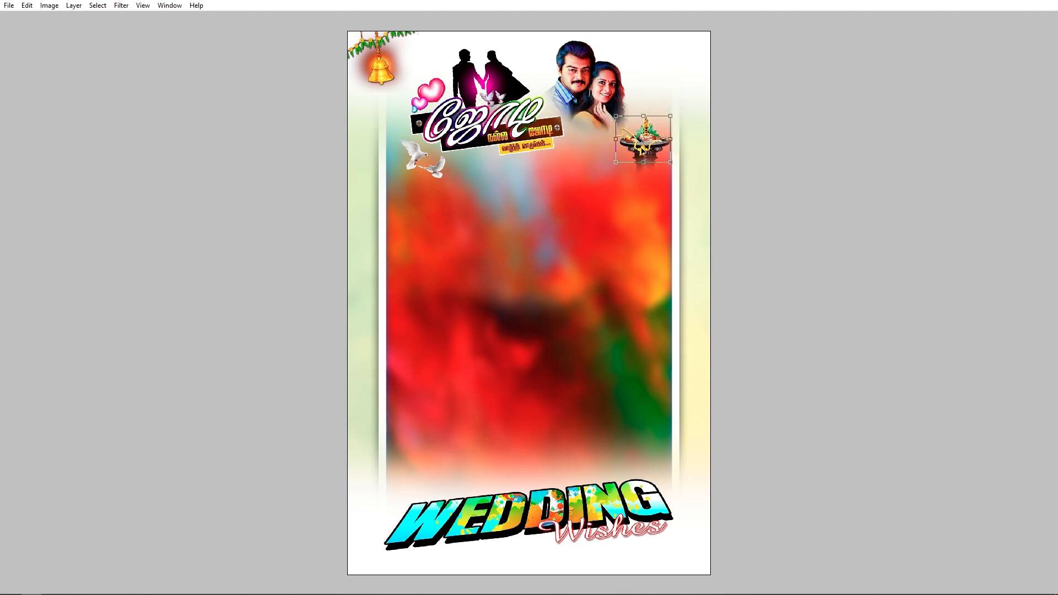
Enlarge the ritual pedestal artwork in the frame and place it just below the couple portrait.
key(f)
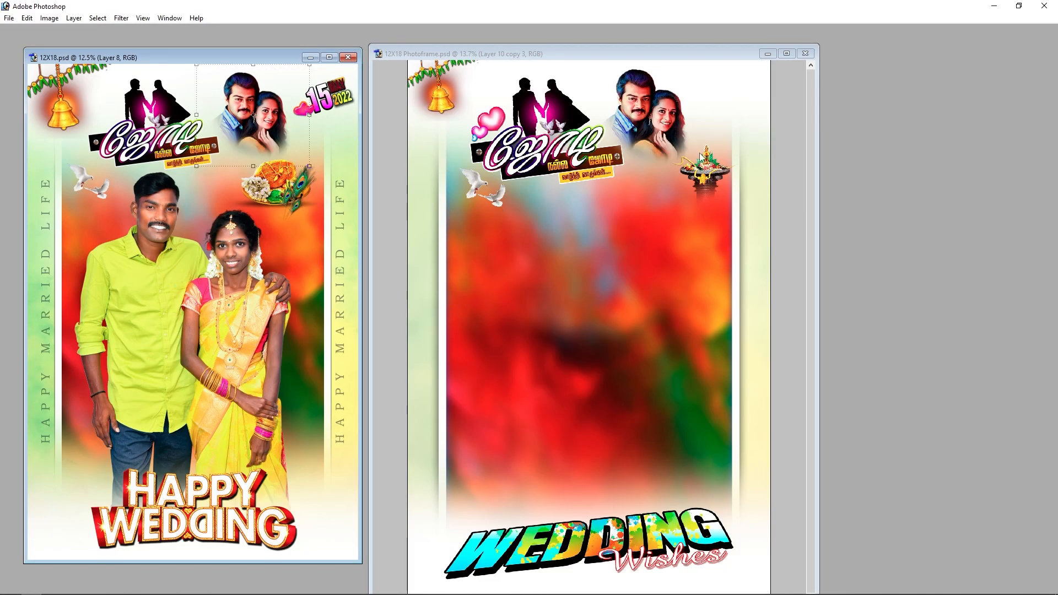
click(683, 190)
key(f)
mouse_move(658, 140)
mouse_down()
mouse_move(640, 171)
mouse_move(664, 135)
mouse_up()
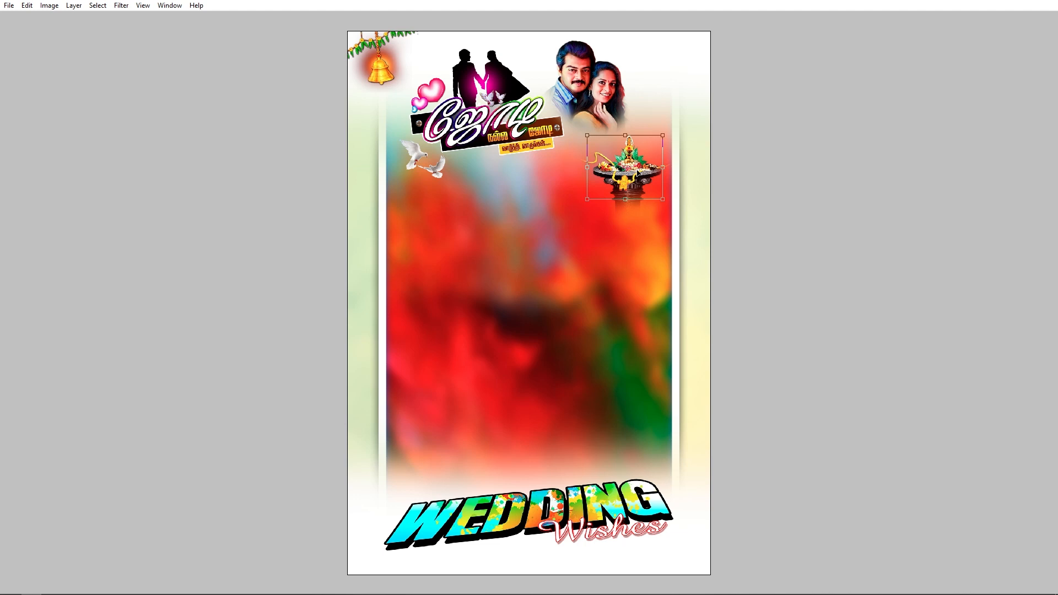
drag(636, 172, 632, 173)
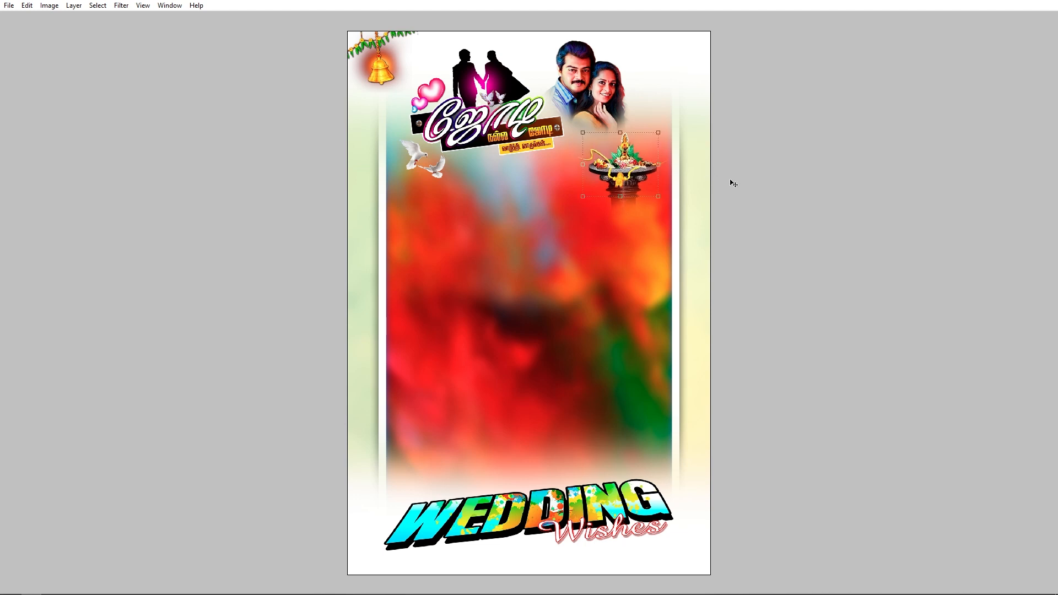
key(f)
key(f)
drag(682, 80, 585, 140)
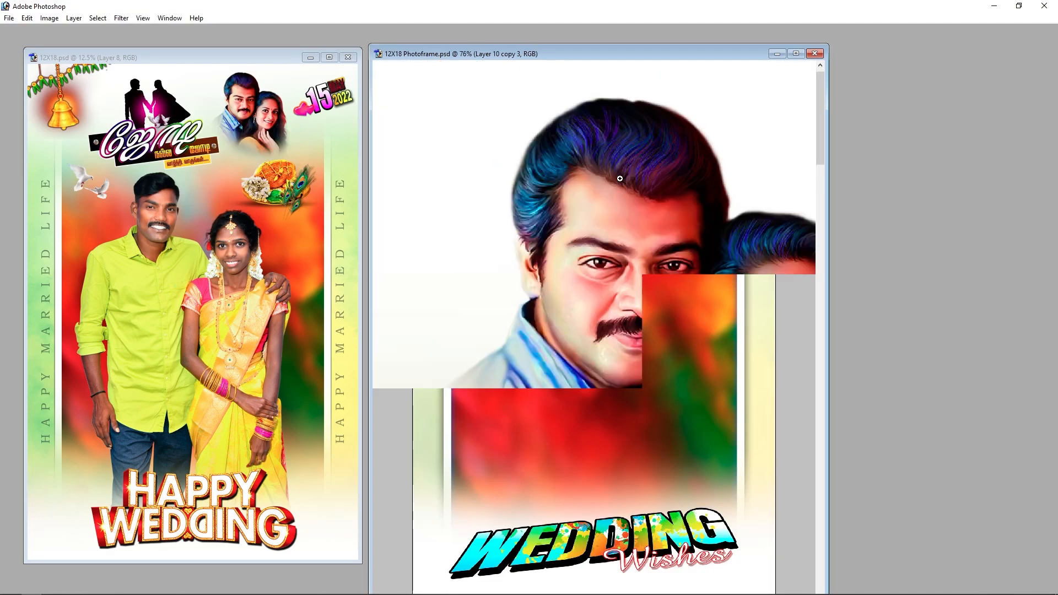
drag(662, 252, 513, 217)
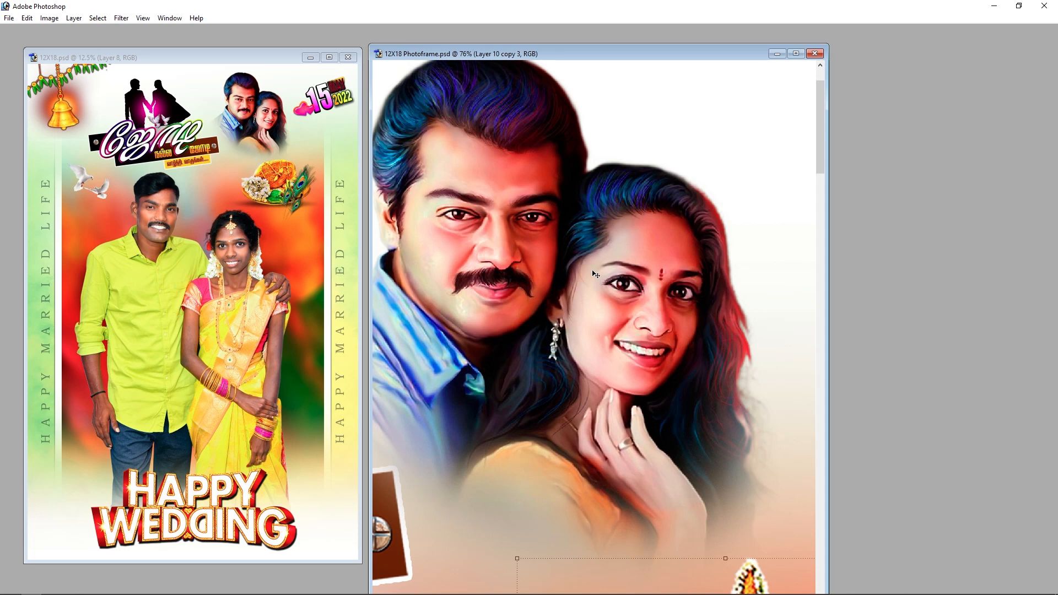
key(ctrl+0)
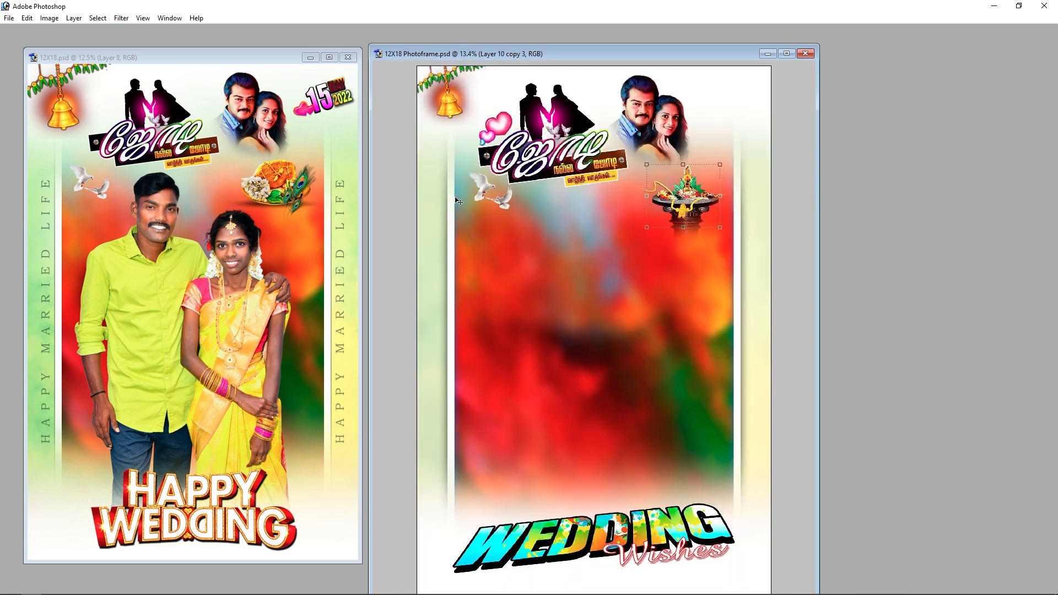
click(504, 205)
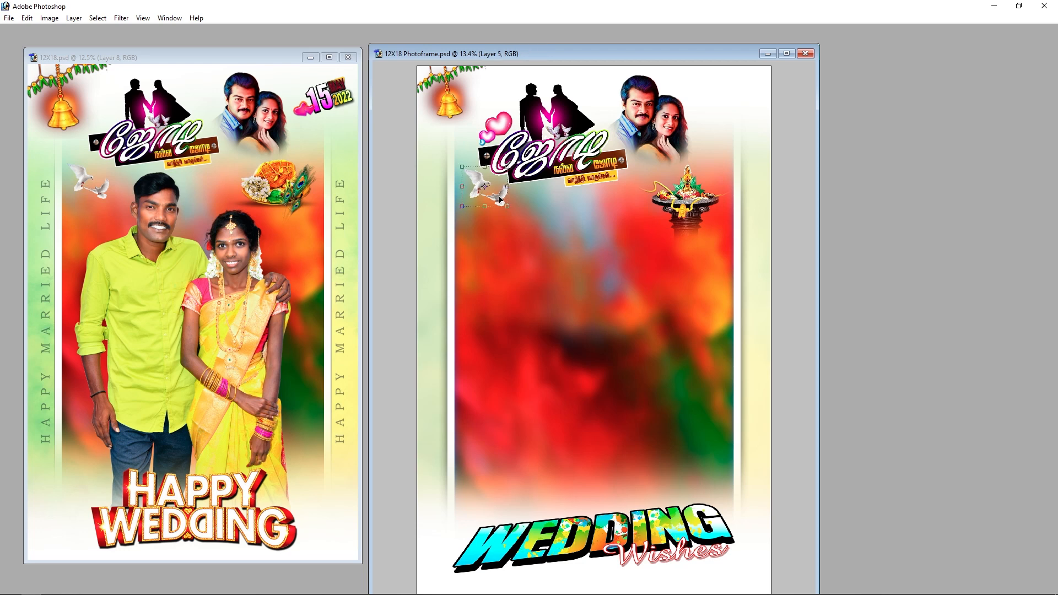
Copy the 15 MAY 2022 date artwork from the 12X18 design to the frame's upper right corner, beside the couple portrait.
click(335, 105)
drag(334, 104, 708, 130)
key(f)
drag(653, 99, 694, 49)
click(676, 69)
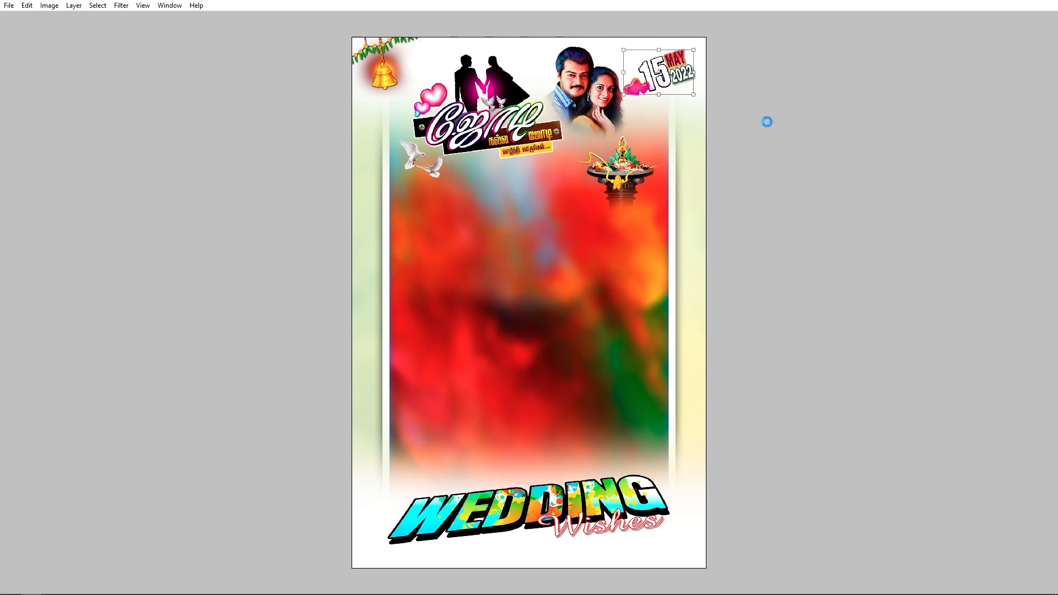
key(f)
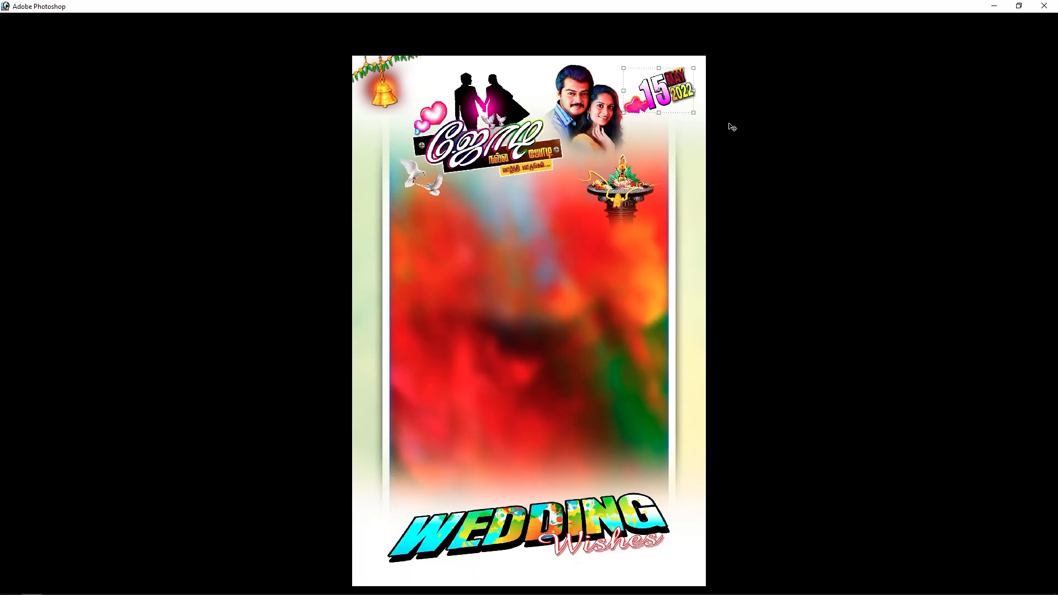
key(f)
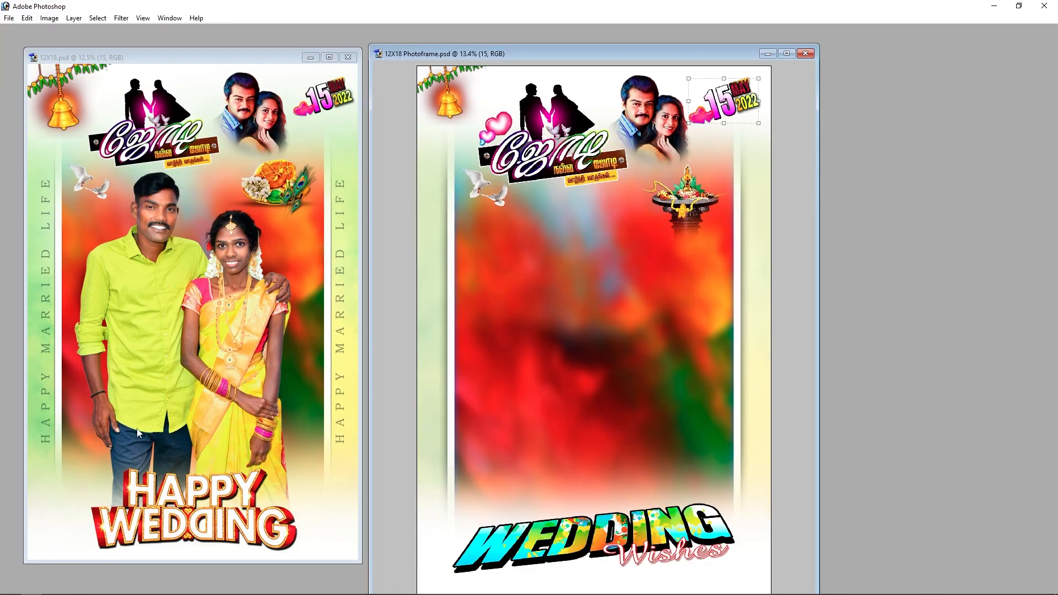
Show the hidden palettes and select the frame's red textured photo-area layer (Layer 1).
click(220, 353)
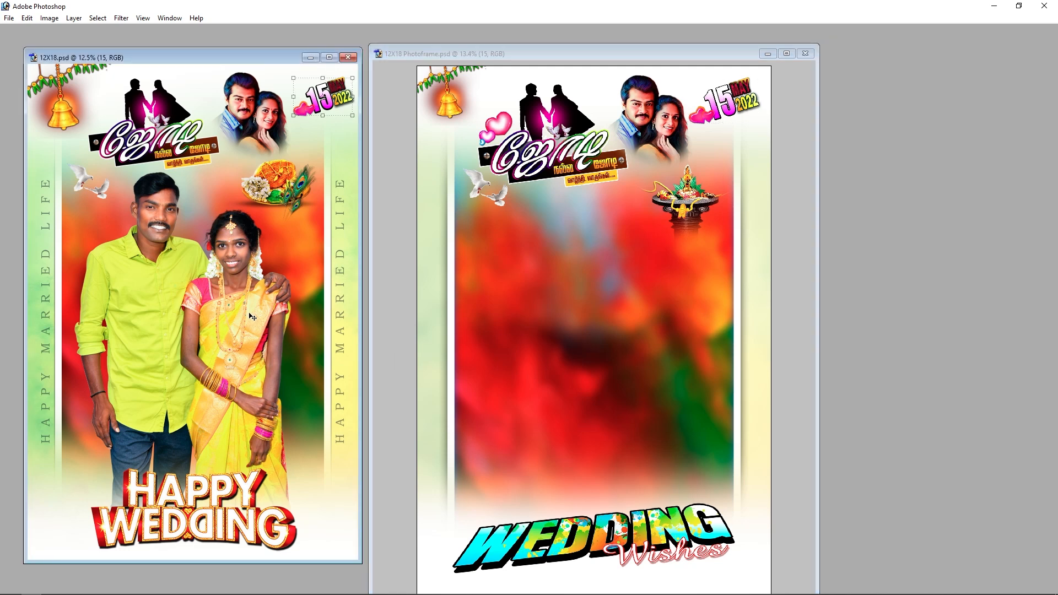
key(Tab)
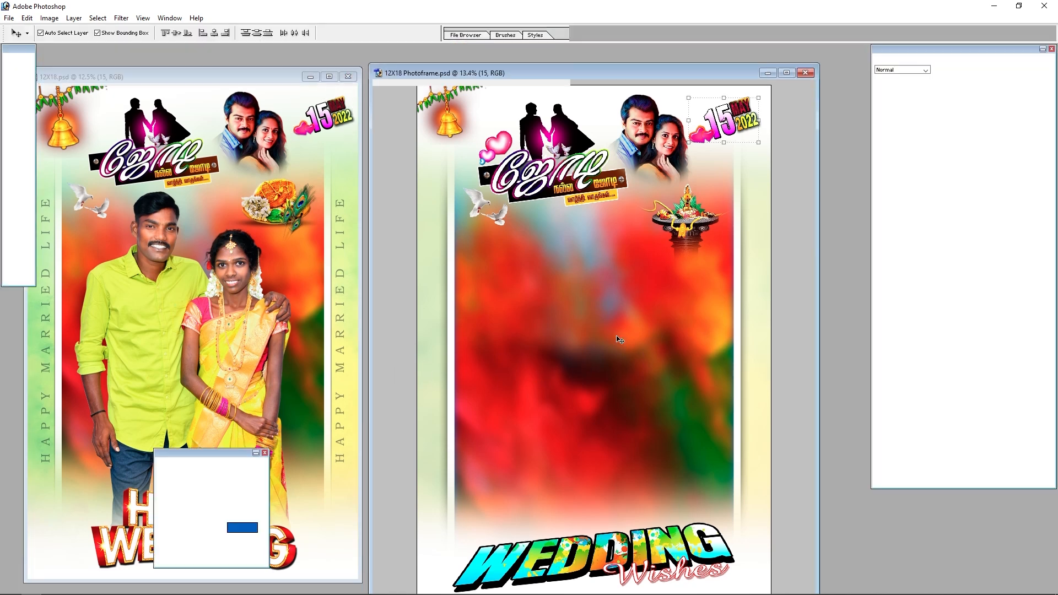
right_click(618, 345)
click(622, 341)
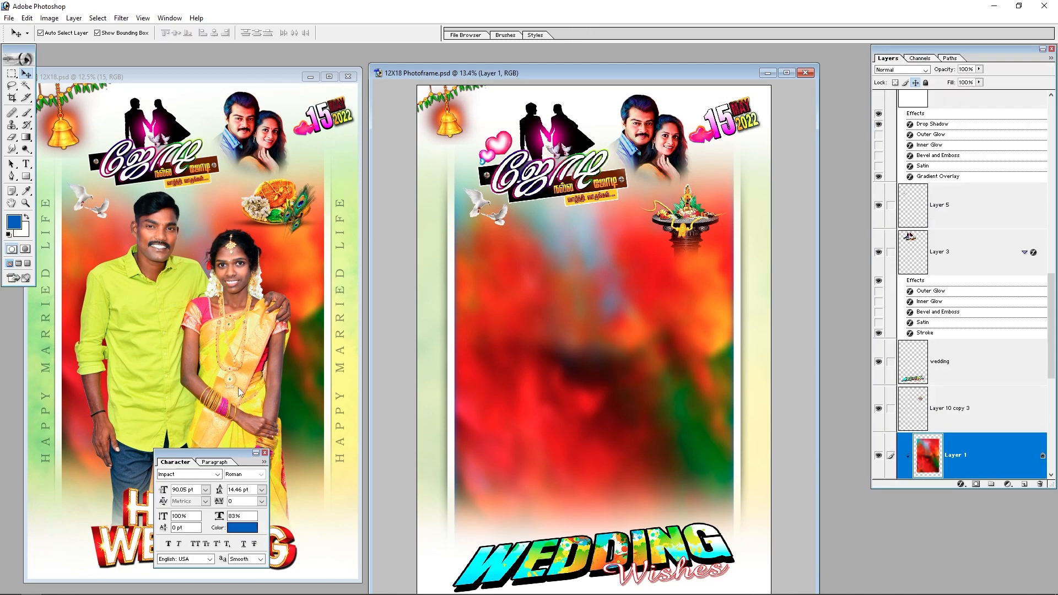
click(239, 358)
drag(239, 357, 620, 358)
right_click(423, 297)
click(435, 307)
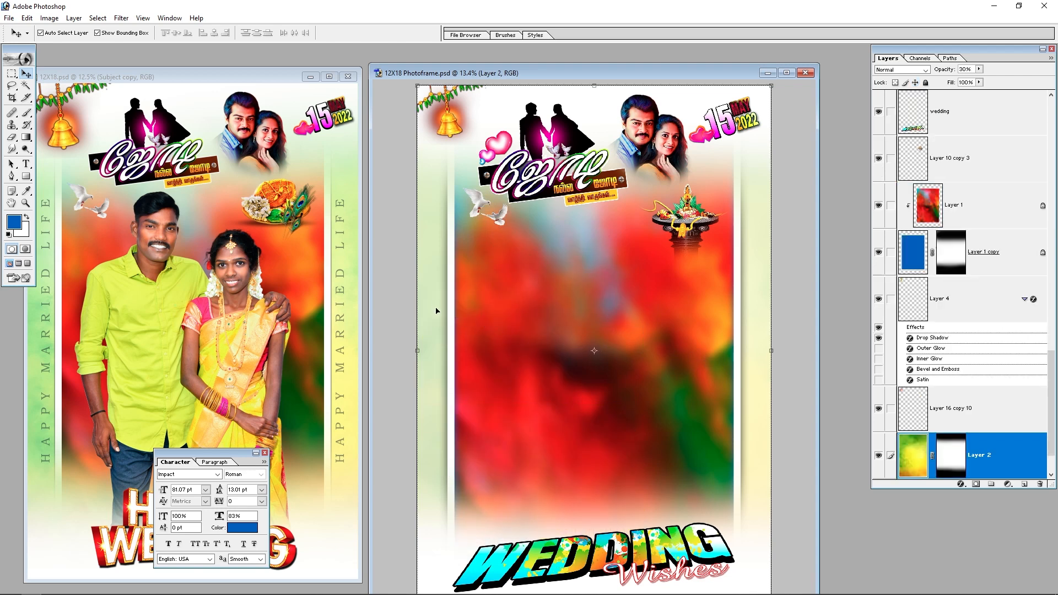
click(267, 325)
drag(230, 325, 555, 312)
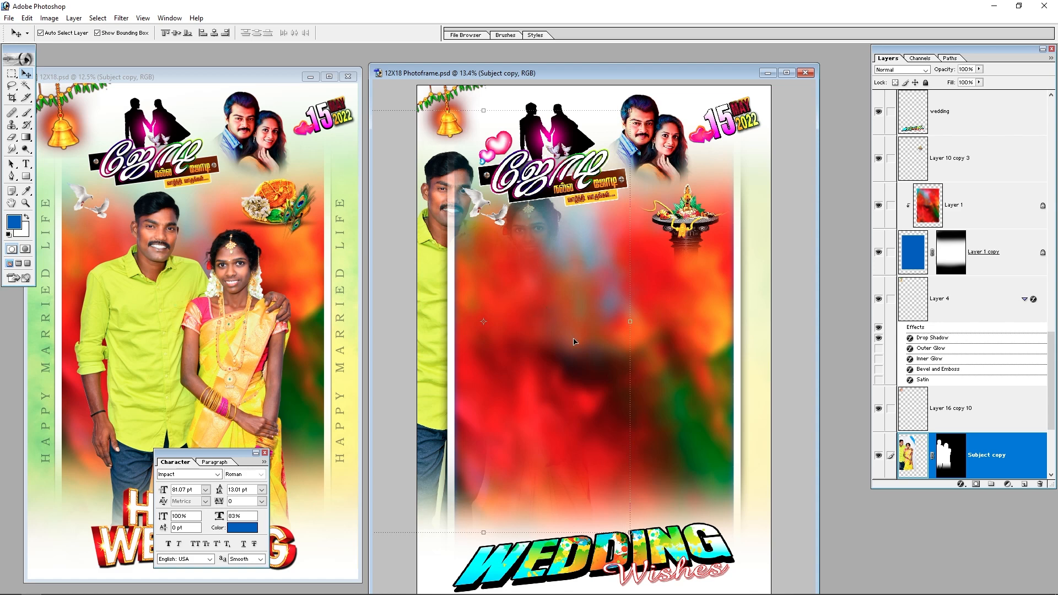
key(ctrl+z)
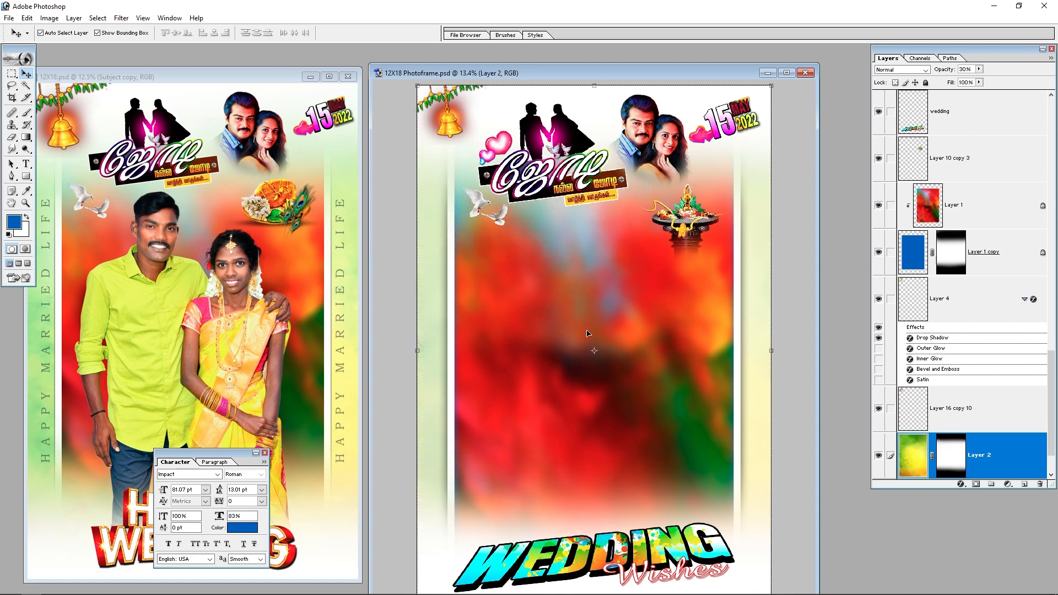
Select Layer 1 in the frame, copy the couple photo from the 12X18 design above it and center it over the textured area.
right_click(625, 345)
click(656, 351)
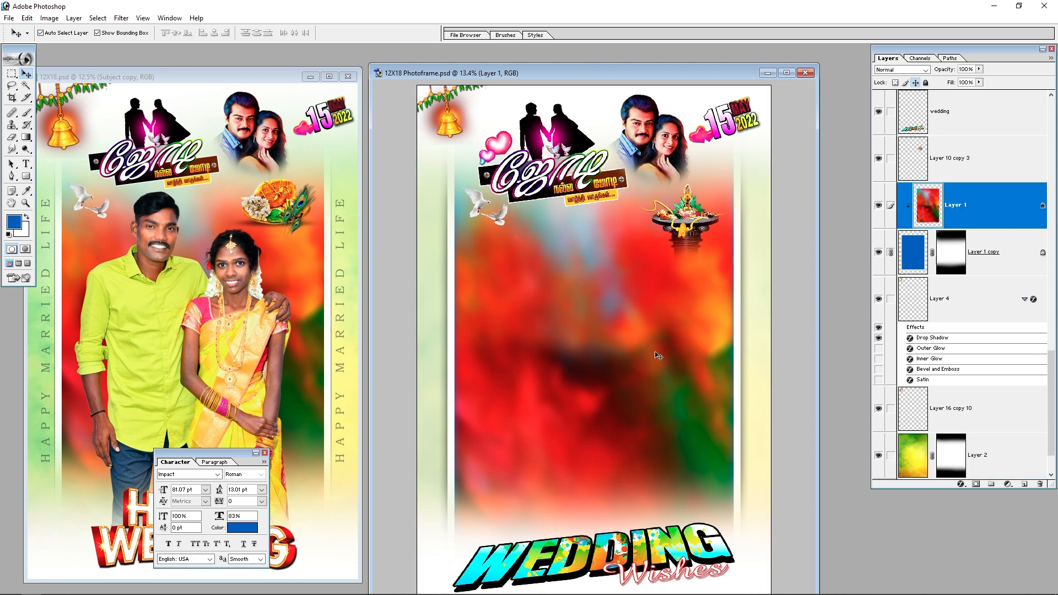
drag(204, 353, 515, 347)
drag(549, 400, 644, 406)
key(ctrl+minus)
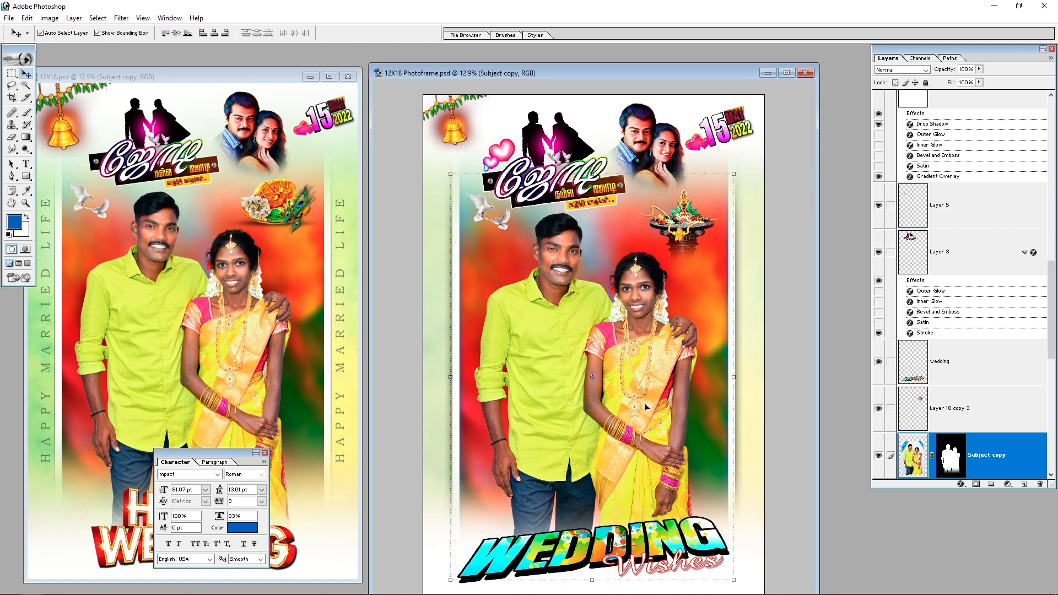
key(ctrl+t)
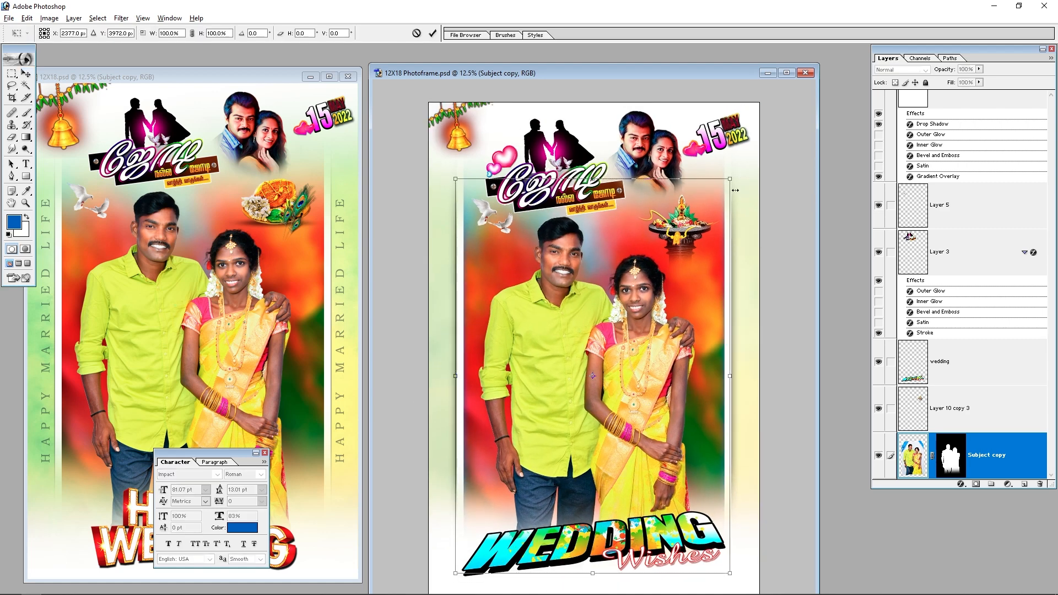
drag(733, 175, 732, 176)
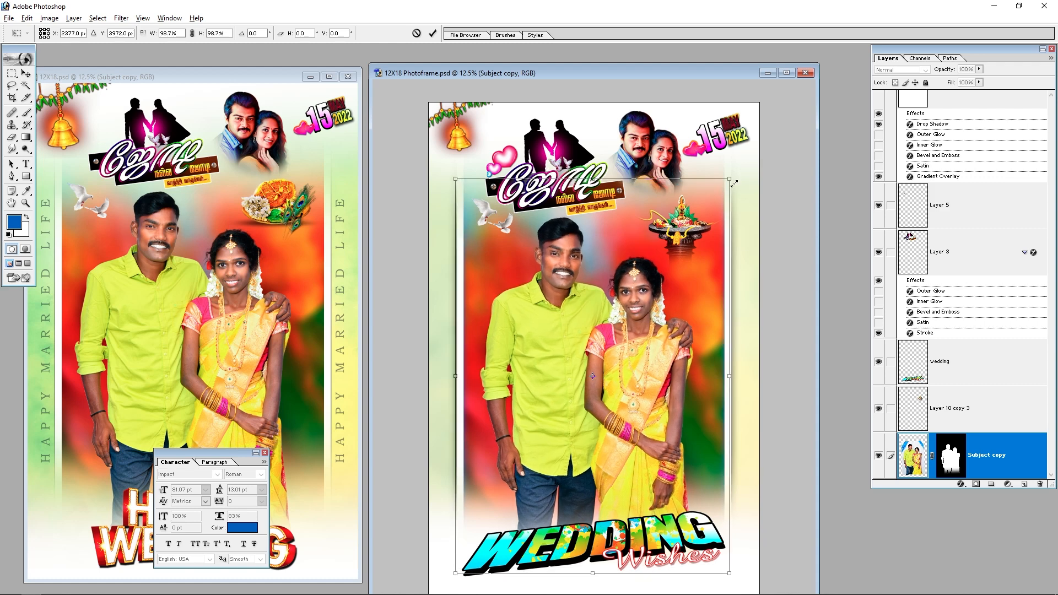
key(Return)
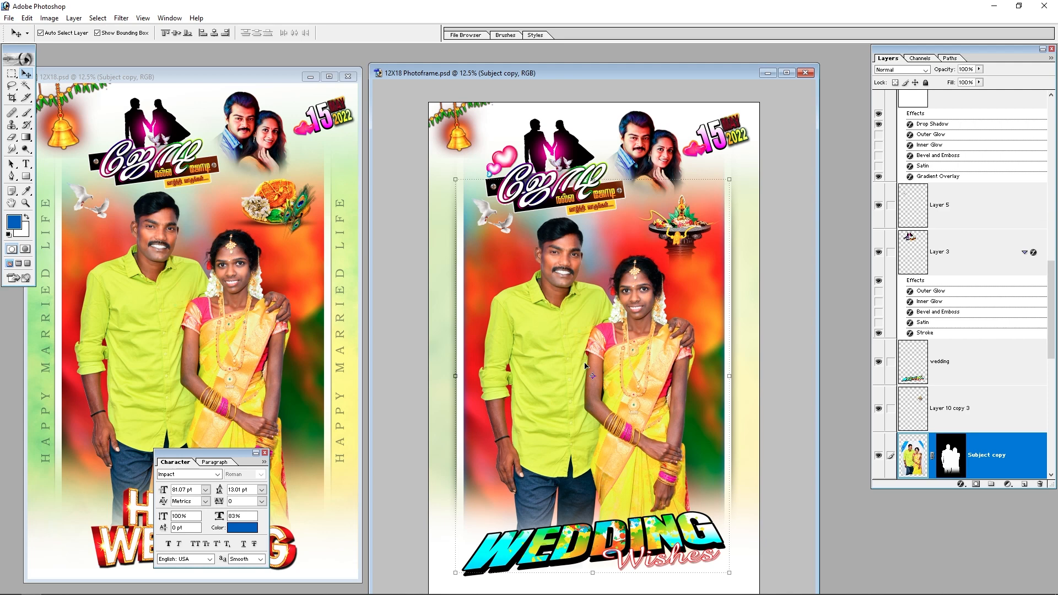
Shift the copied couple photo slightly to the right within the frame.
drag(543, 279, 452, 370)
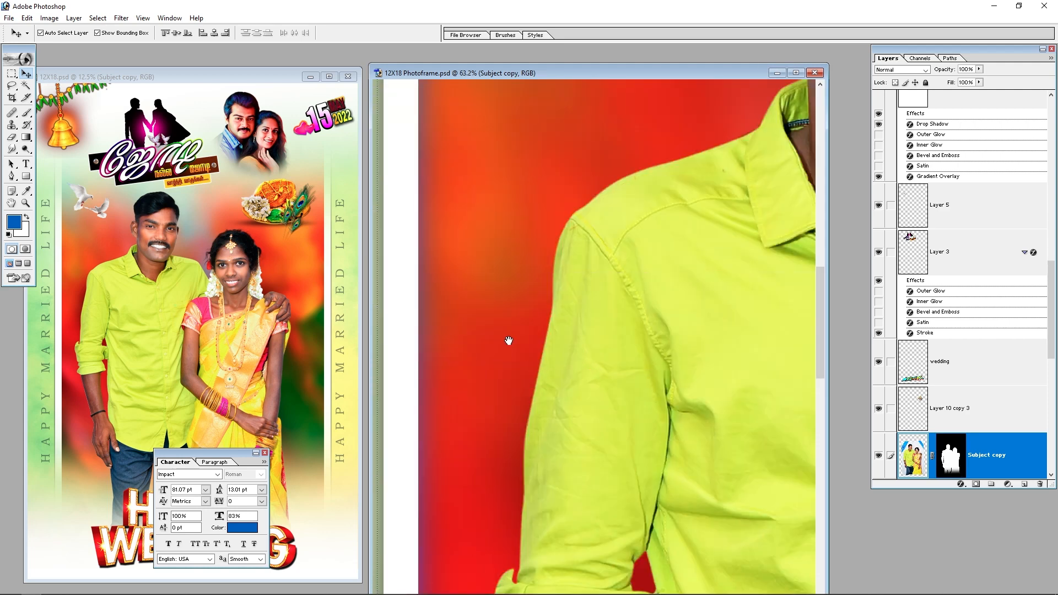
key(ctrl+0)
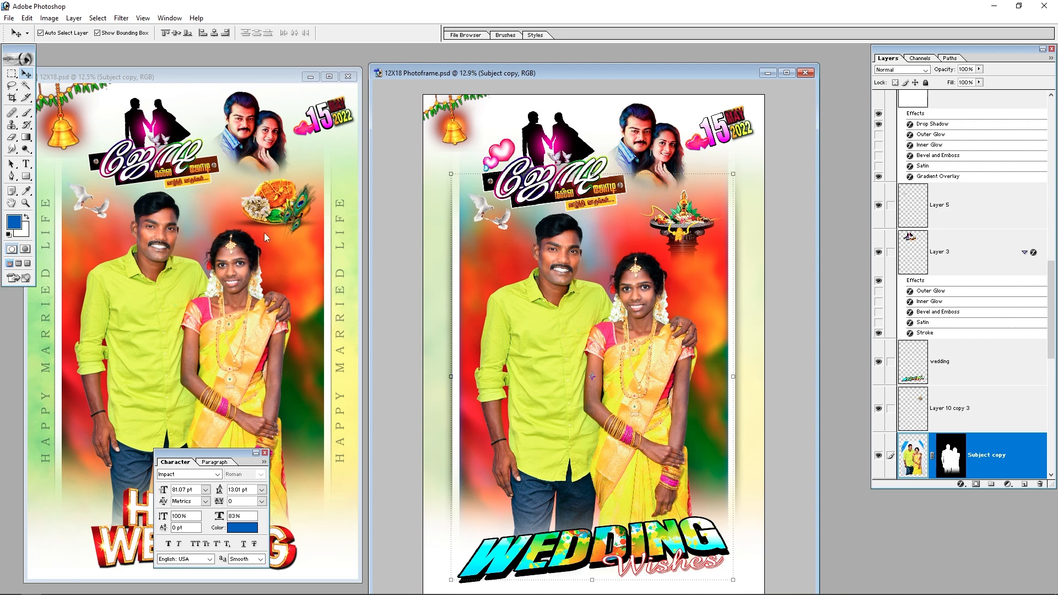
drag(632, 362, 342, 359)
Copy the vertical HAPPY MARRIED LIFE text from the 12X18 design onto the left border of the frame.
click(338, 331)
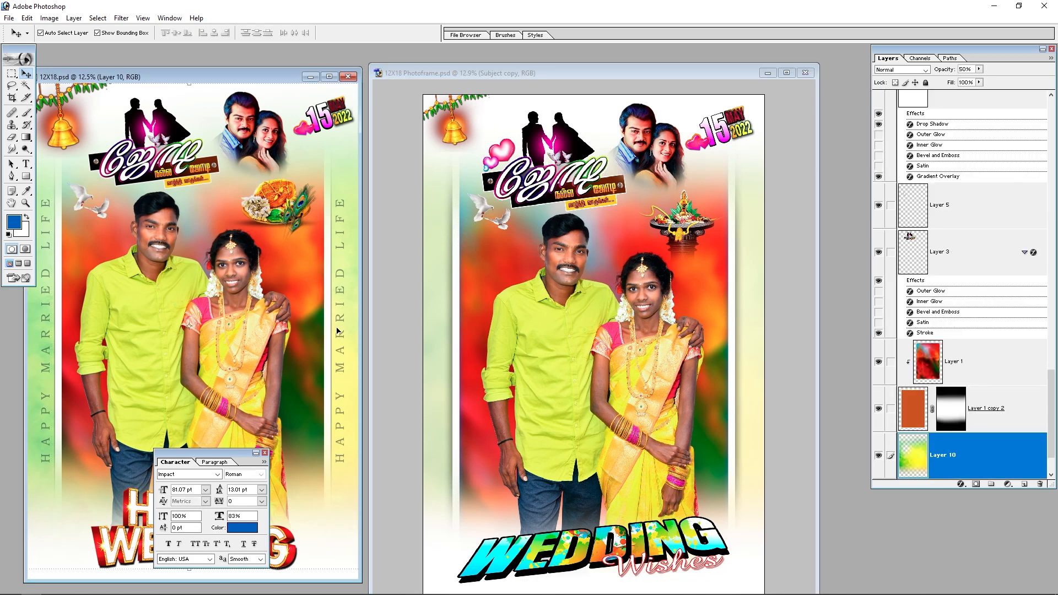
right_click(339, 325)
right_click(341, 325)
click(346, 328)
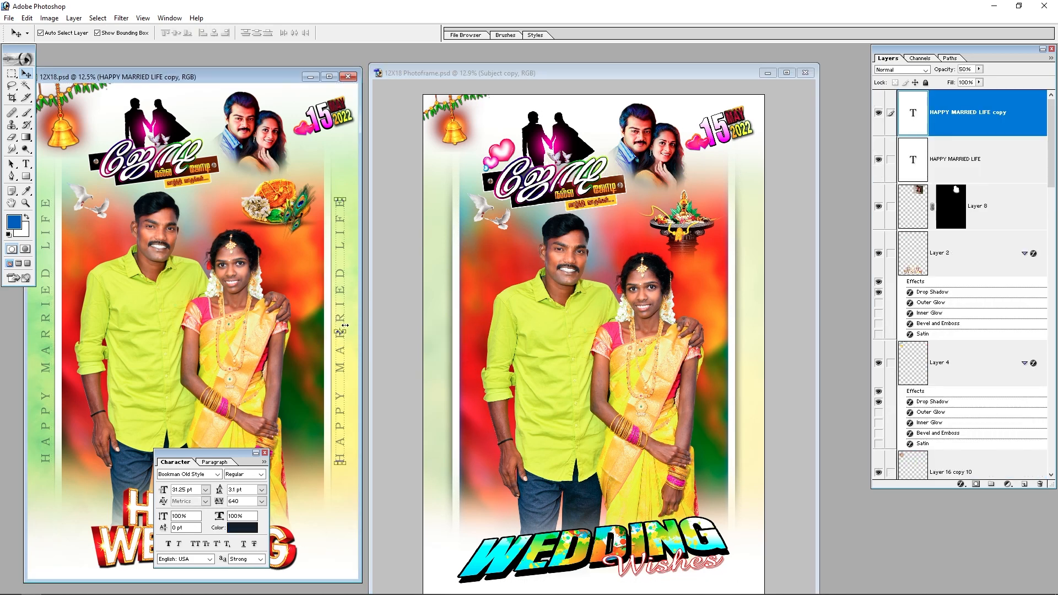
drag(341, 322, 434, 334)
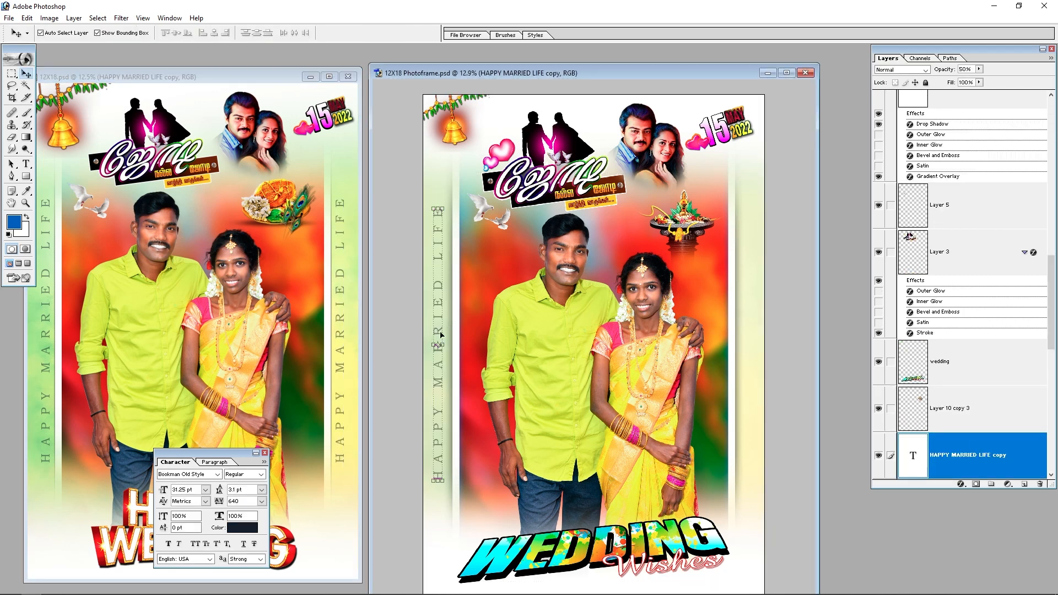
Center the HAPPY MARRIED LIFE text vertically on the canvas and nudge it right within the left border.
key(ctrl+a)
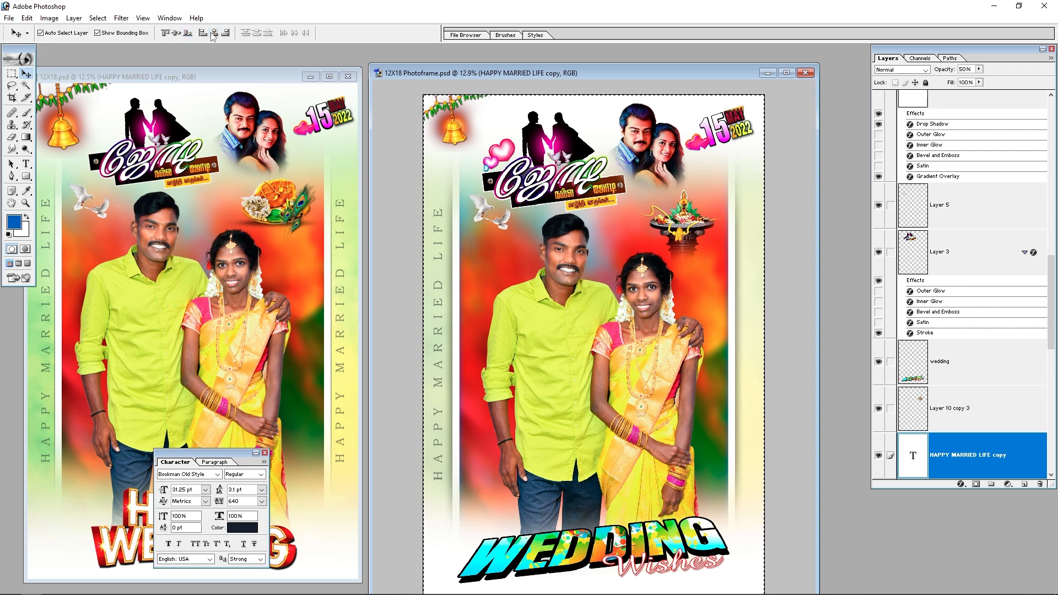
click(176, 33)
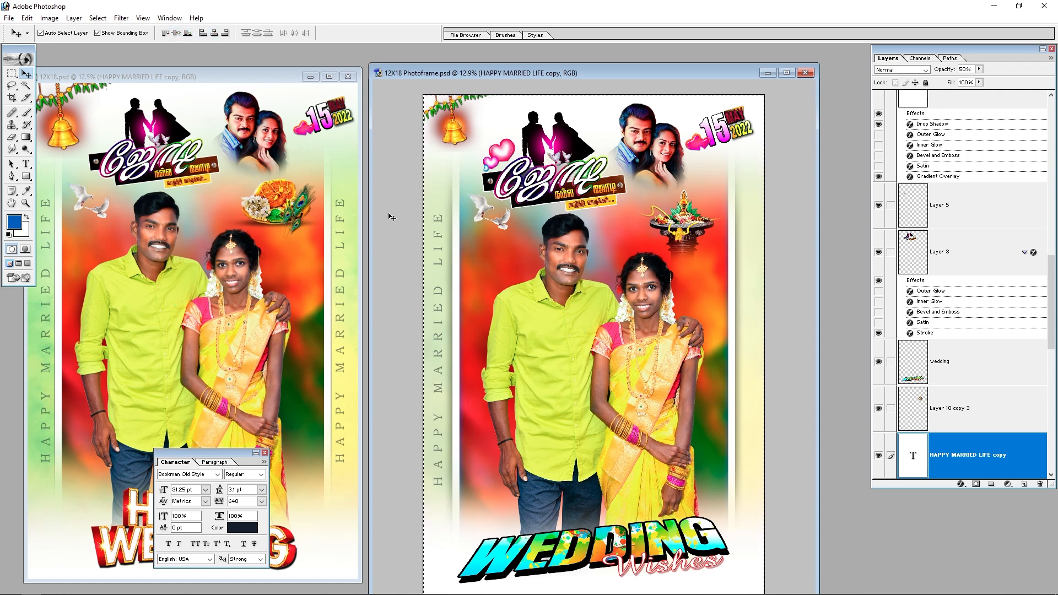
key(ctrl+t)
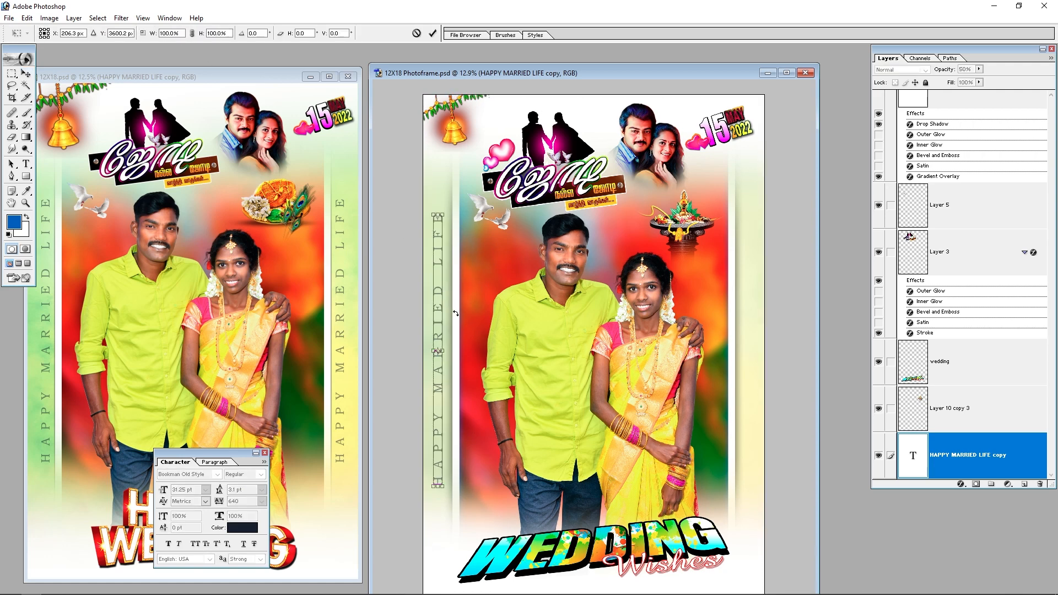
key(Return)
key(shift+Right)
key(shift+Right)
key(shift+Right)
key(shift+Right)
key(shift+Right)
key(shift+Right)
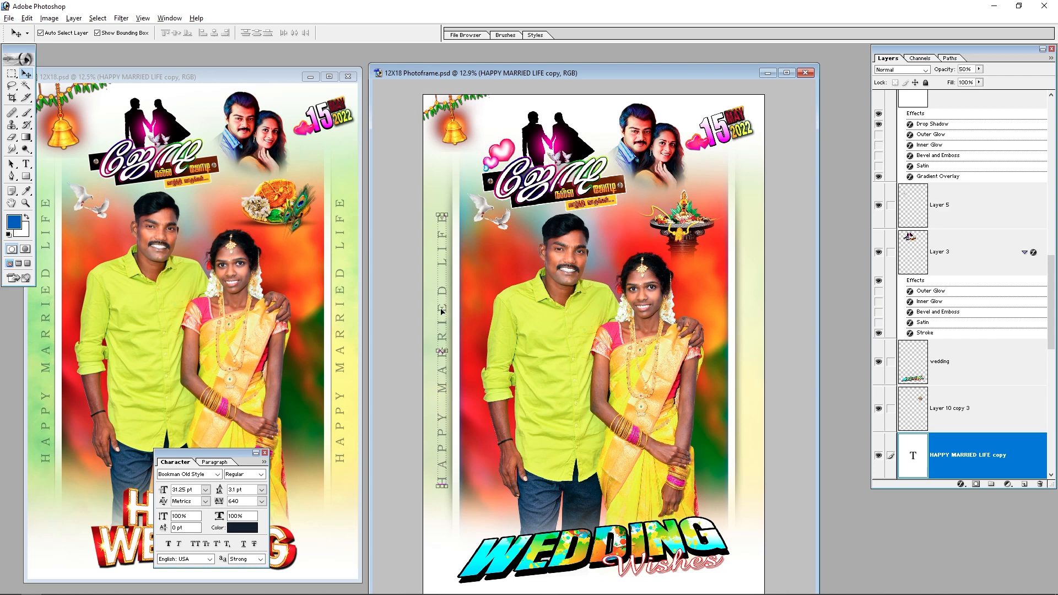
Duplicate the HAPPY MARRIED LIFE text onto the frame's right border and move the WEDDING title slightly down.
drag(442, 312, 744, 328)
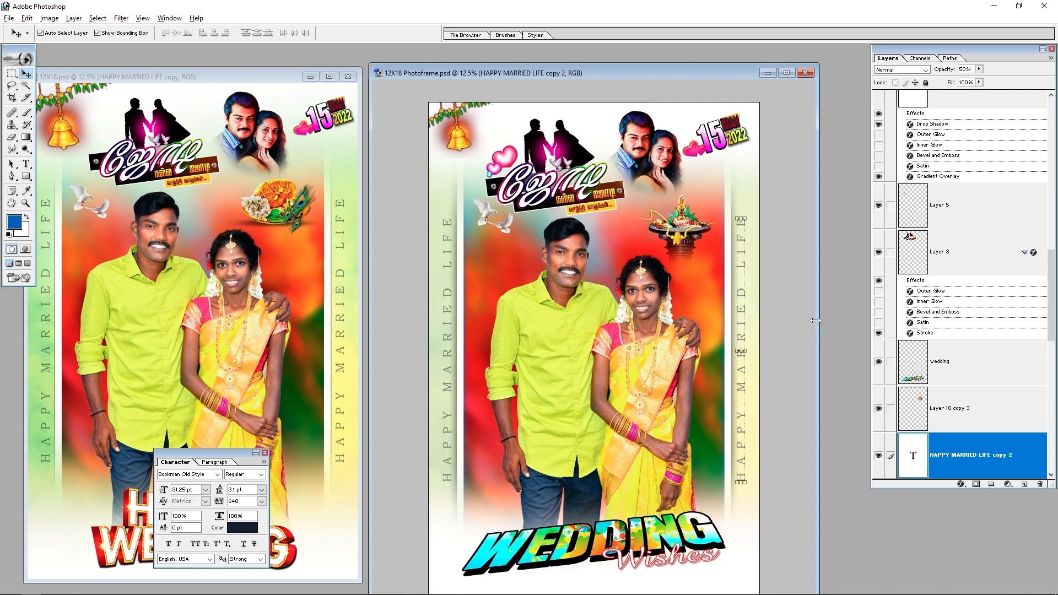
key(ctrl+minus)
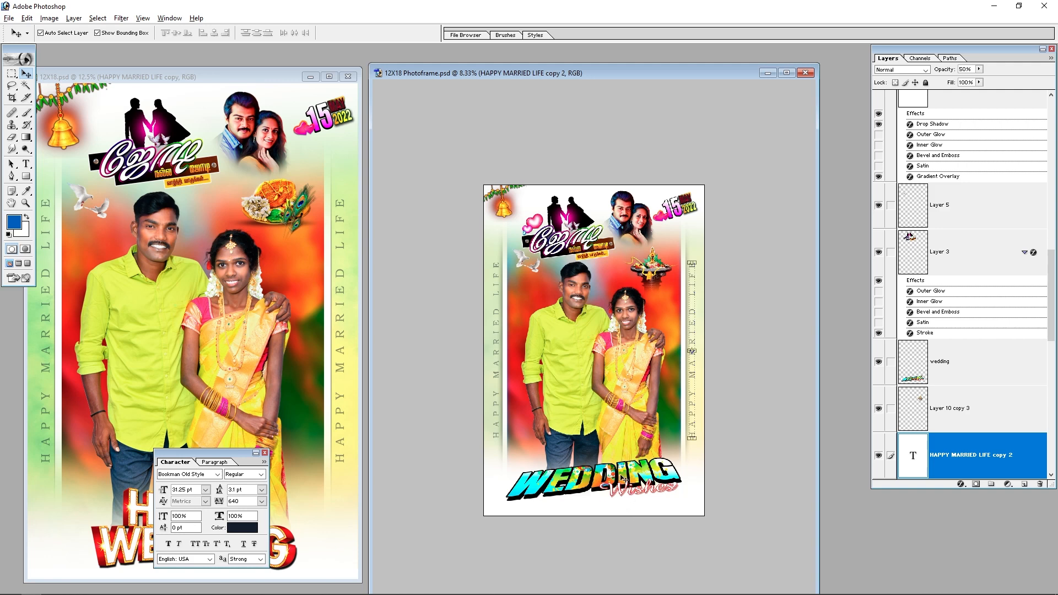
drag(625, 477, 617, 482)
click(774, 462)
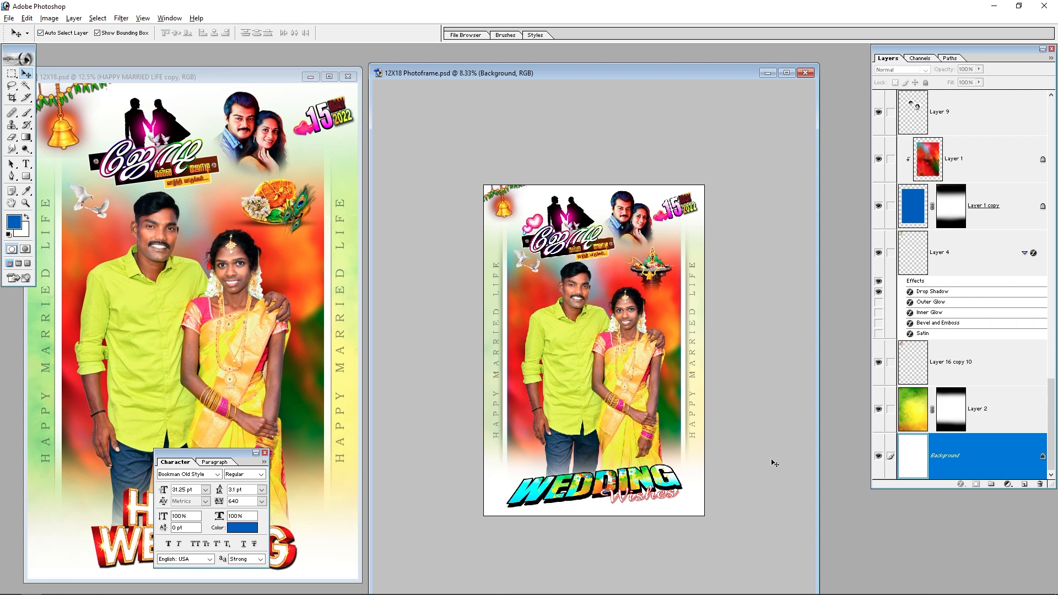
Enlarge the couple's cut-out photo to about 105.7% in the frame.
drag(211, 135, 613, 335)
key(ctrl+t)
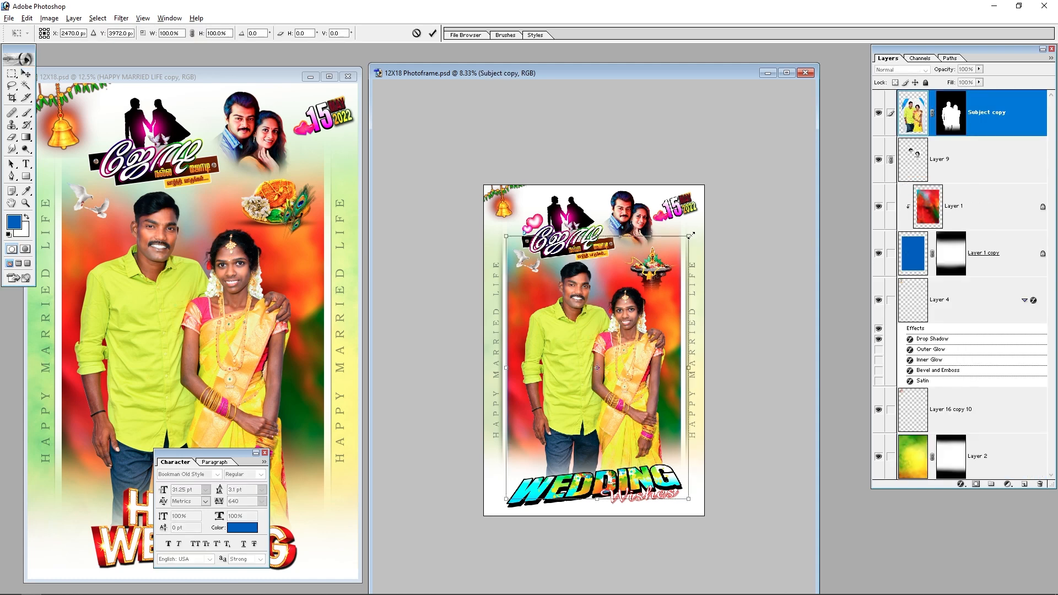
drag(690, 236, 687, 238)
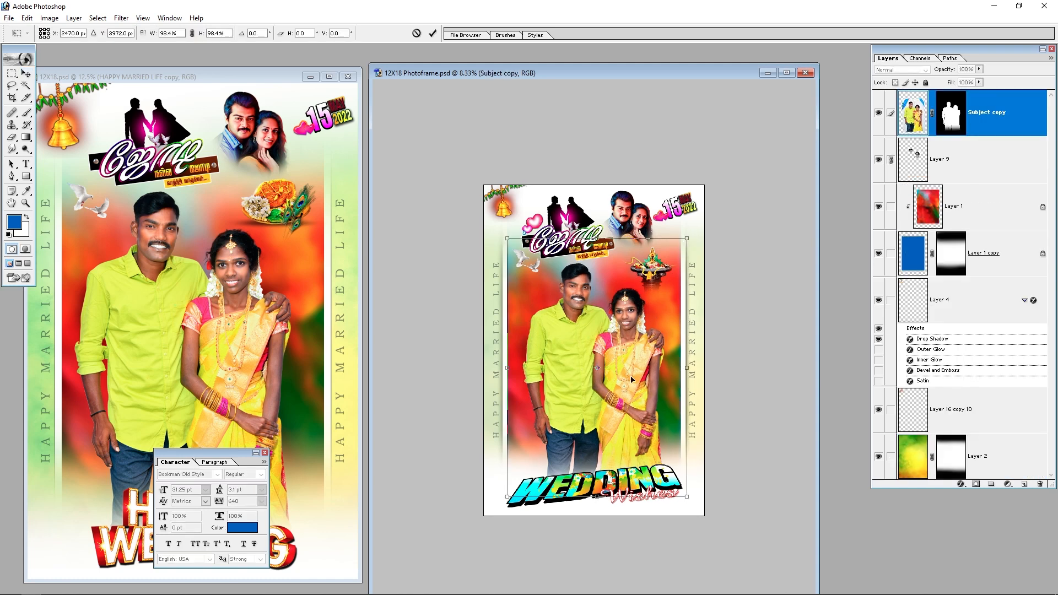
drag(688, 238, 694, 228)
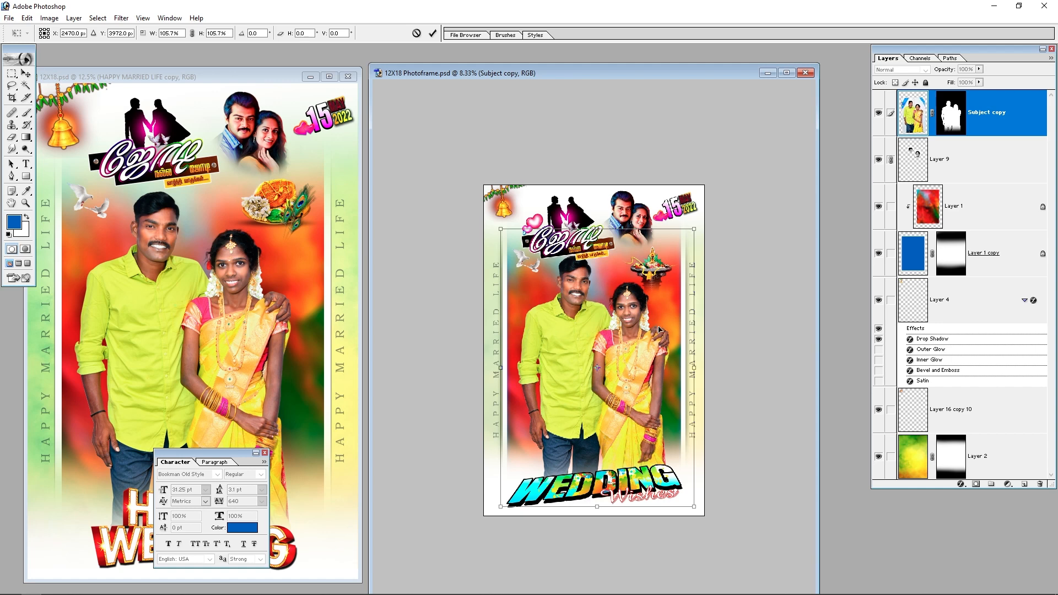
key(Return)
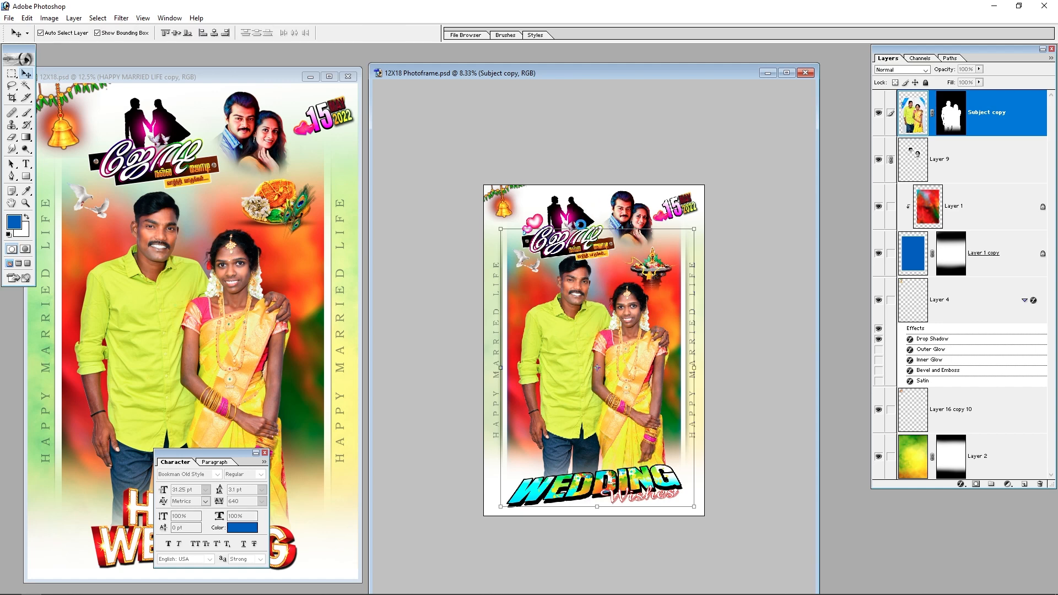
Shift the brass lamp artwork above the bride slightly to the right.
click(667, 265)
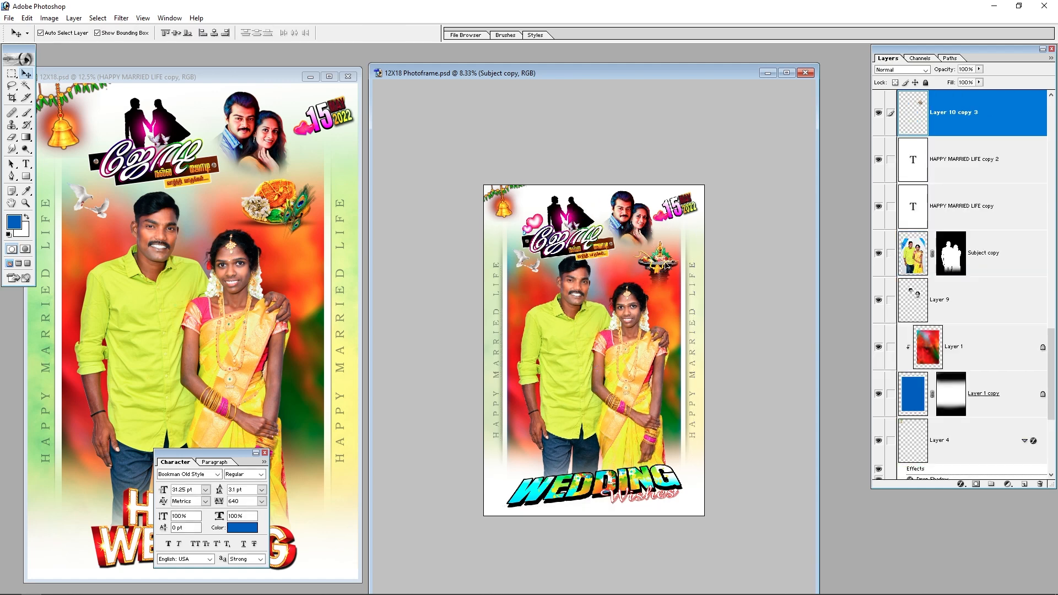
click(677, 241)
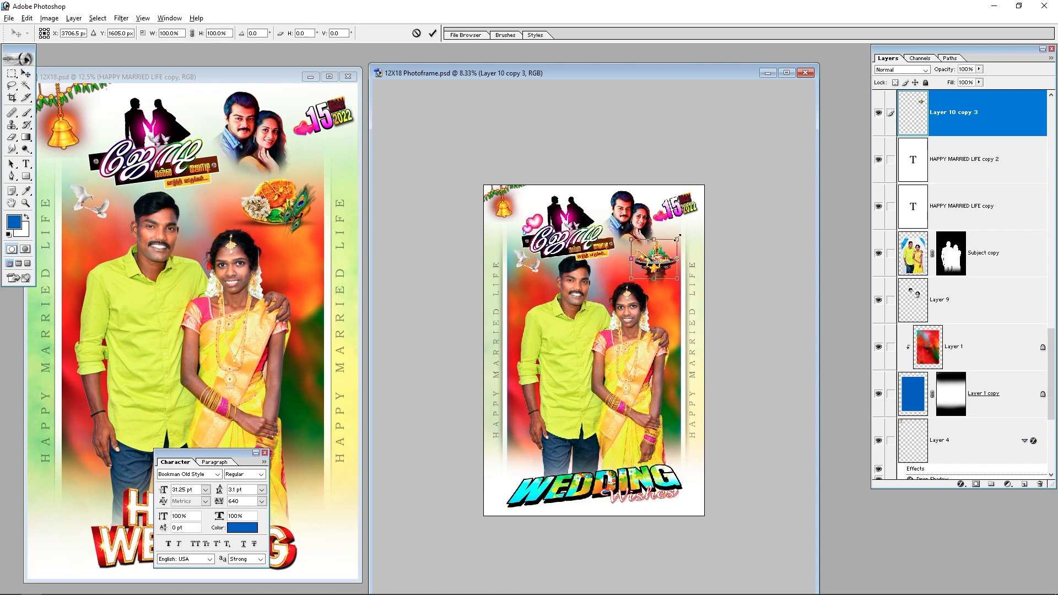
key(Return)
Scale the Tamil ஜோடி title with the couple silhouette down to about 85.2% and reposition it near the frame's upper left.
click(570, 244)
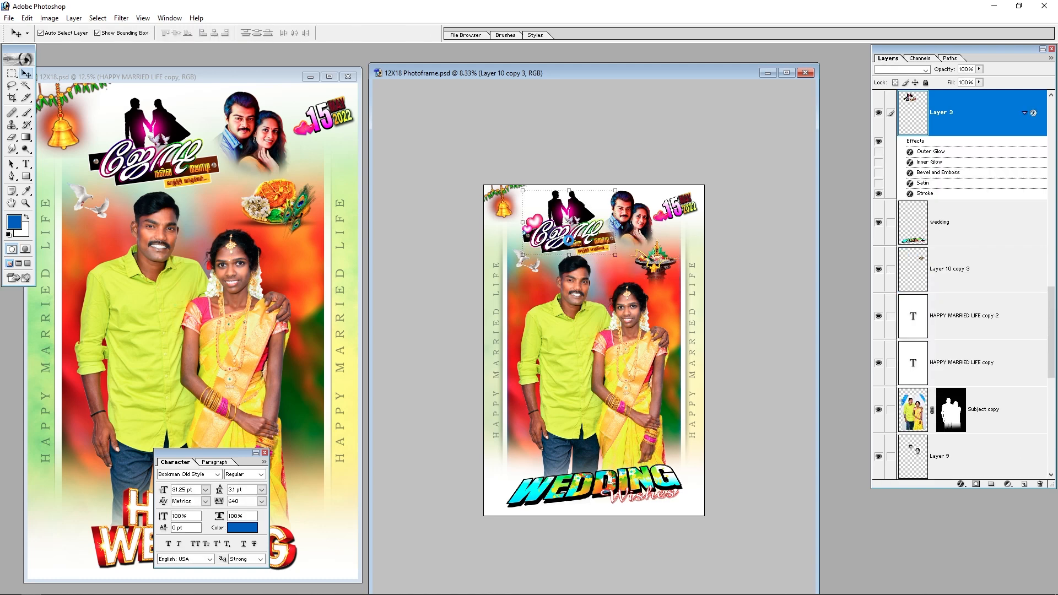
drag(569, 241, 568, 246)
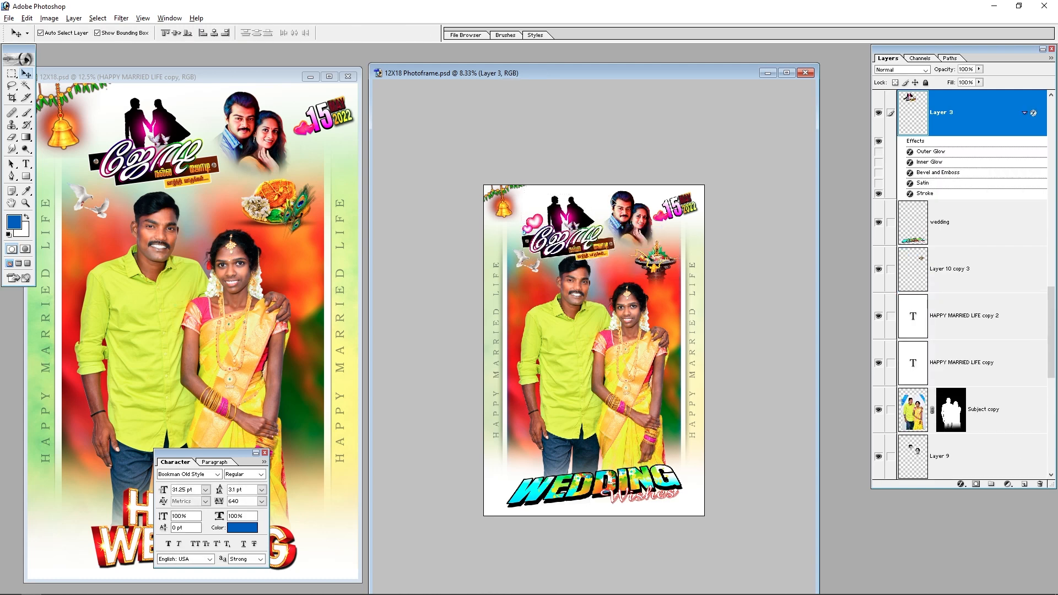
drag(615, 195, 608, 200)
drag(589, 242, 584, 237)
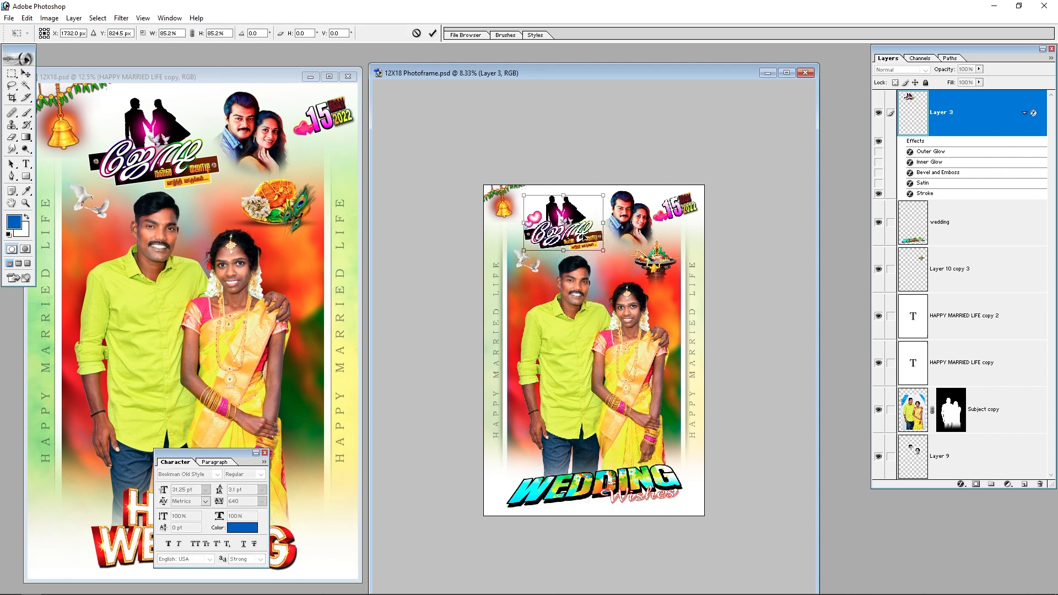
key(Return)
Enlarge the white doves below the ஜோடி title to about 140.2% and shift them slightly right and down.
click(523, 258)
key(Return)
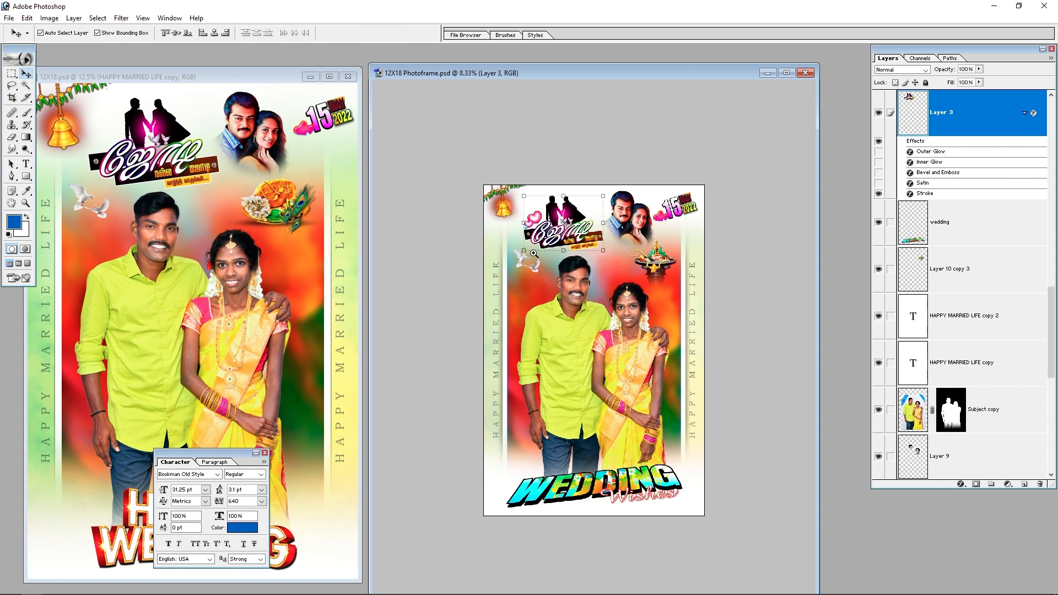
drag(439, 173, 597, 335)
right_click(533, 368)
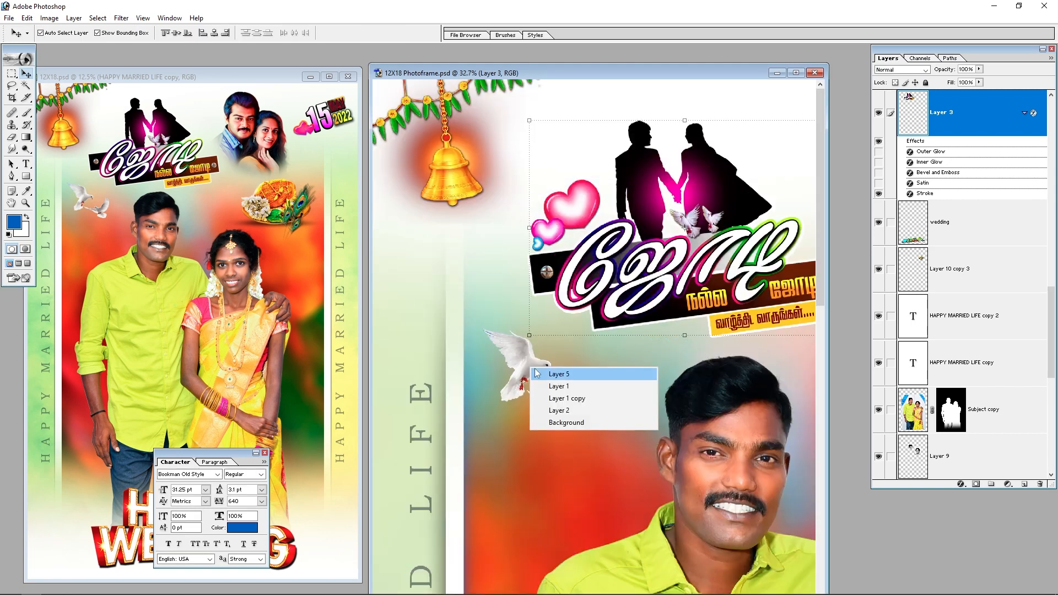
click(556, 374)
drag(591, 326, 615, 307)
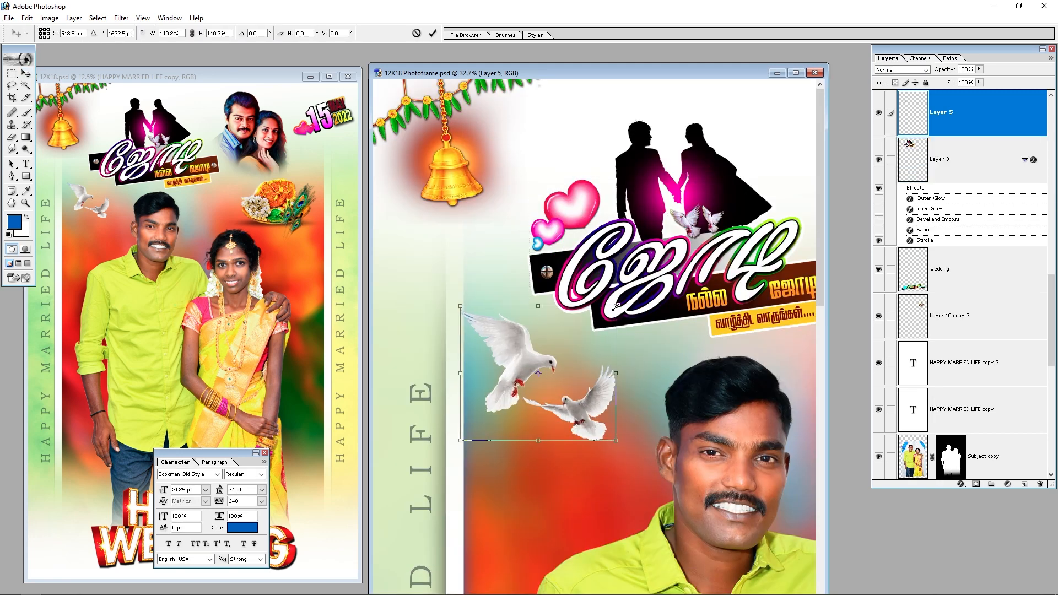
drag(529, 367, 539, 370)
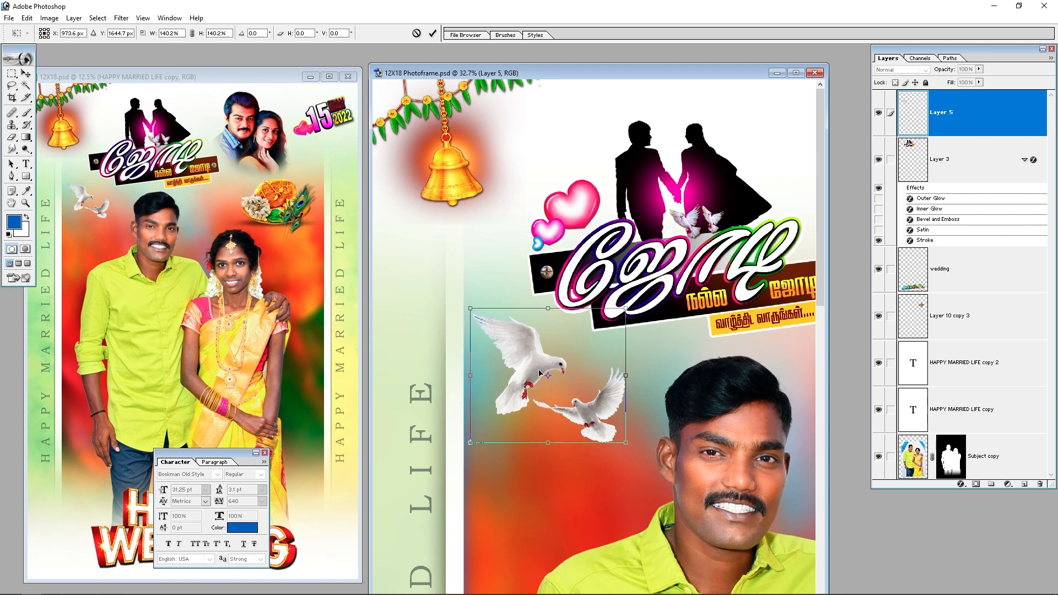
key(Return)
key(ctrl+0)
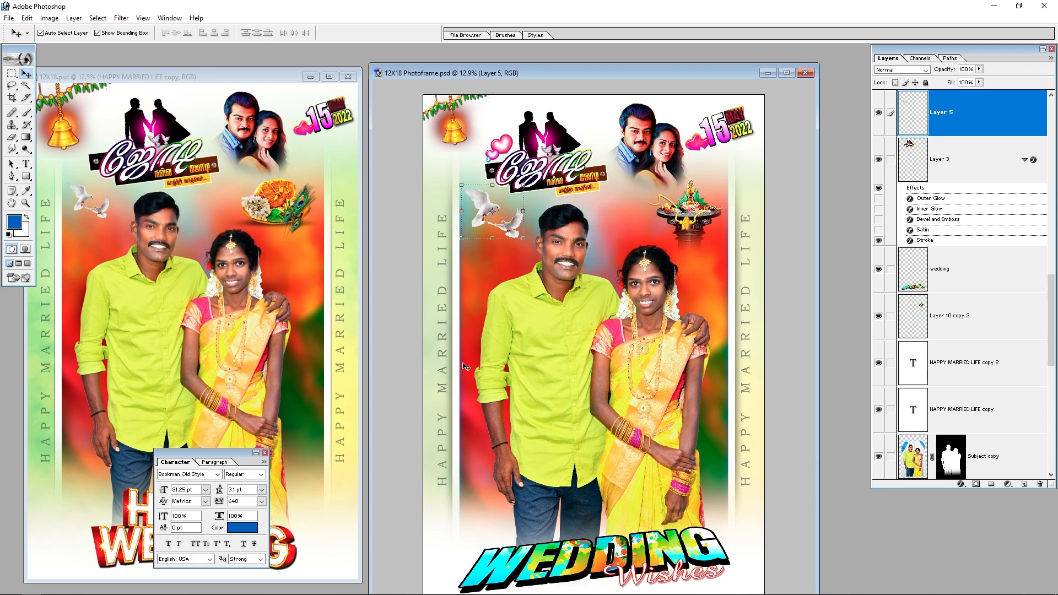
Close the 12X18.psd design and open Wedding Text PSD.psd.
click(259, 380)
key(ctrl+w)
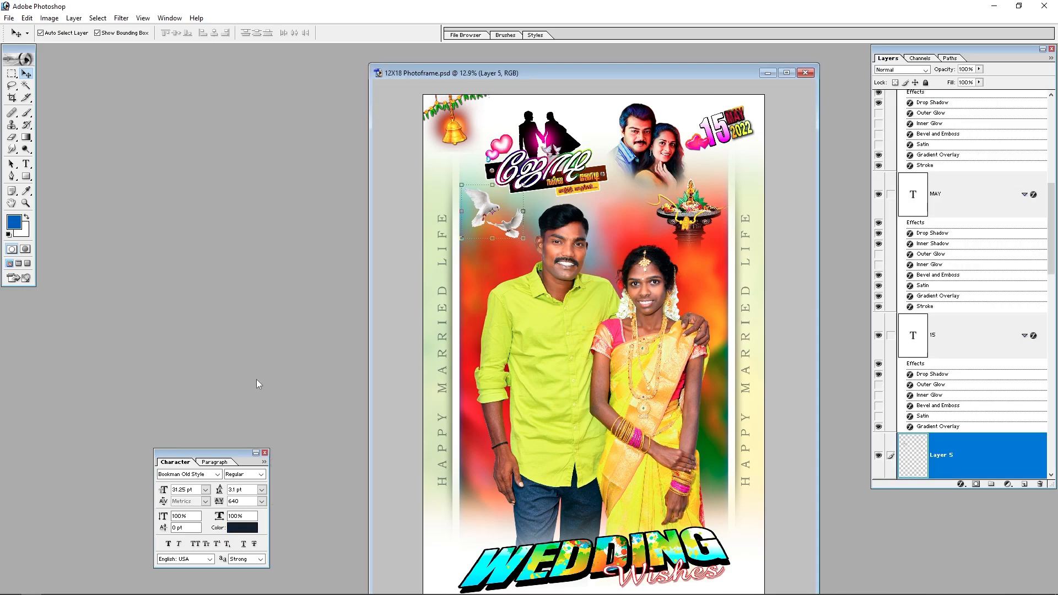
key(alt+Tab)
key(alt+Tab)
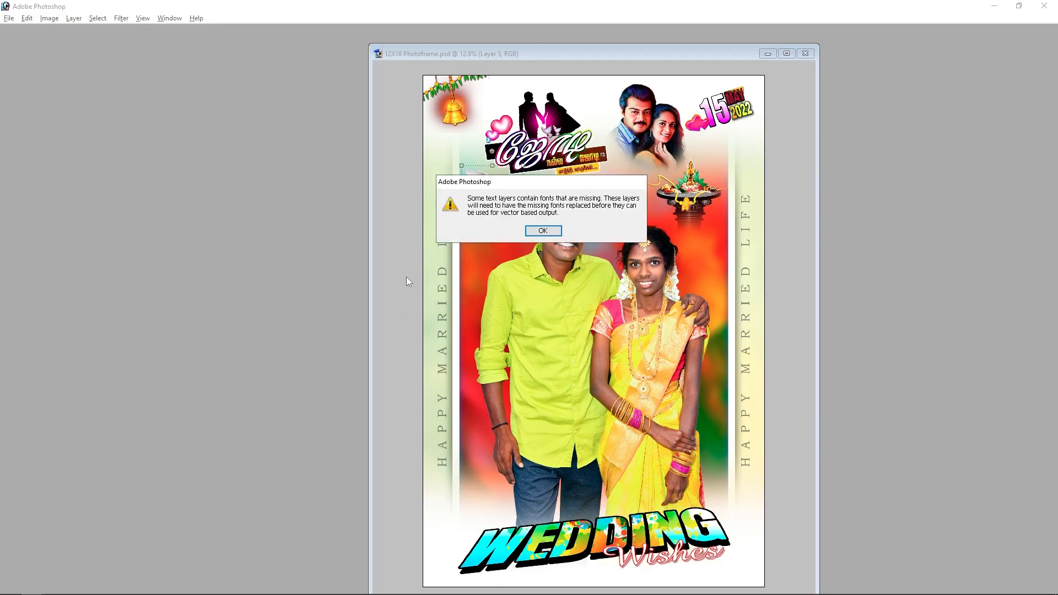
click(542, 232)
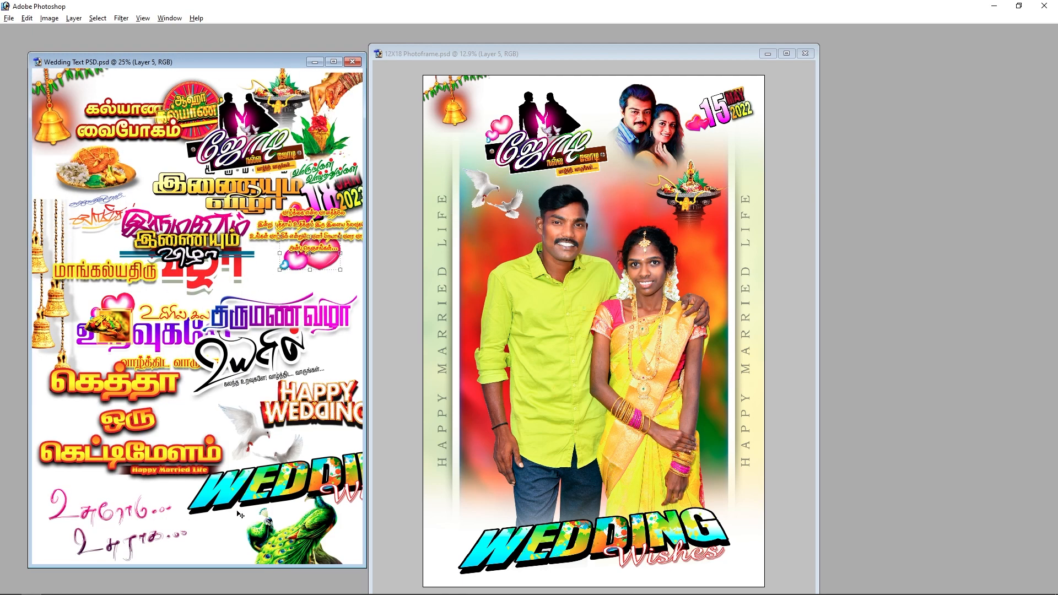
Copy the two-line handwritten Tamil text from Wedding Text PSD.psd into the photo frame and show the frame full screen.
click(160, 342)
click(160, 347)
key(Return)
drag(147, 520, 638, 201)
key(Tab)
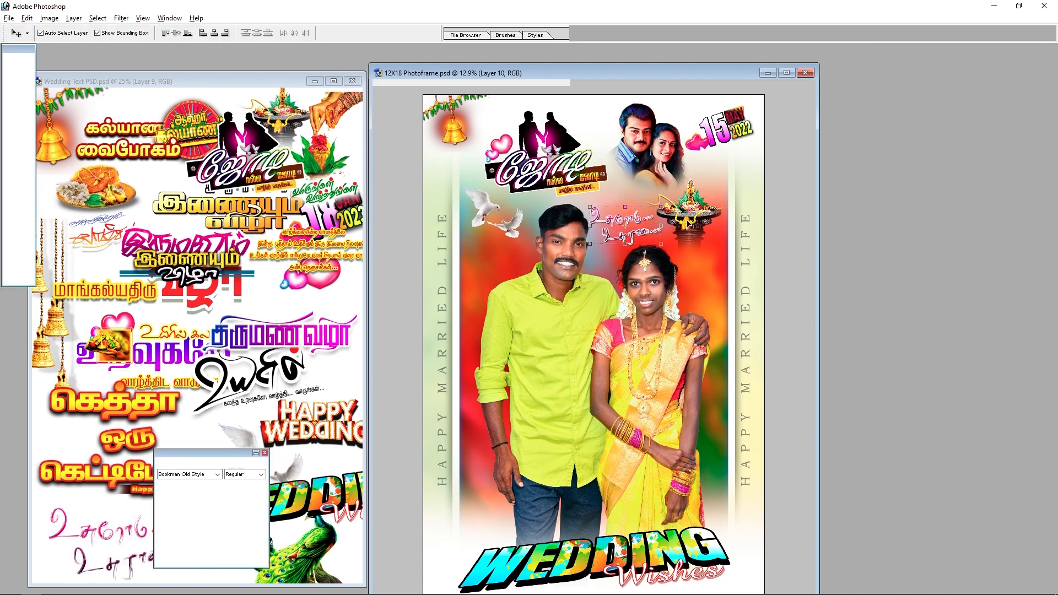
key(f)
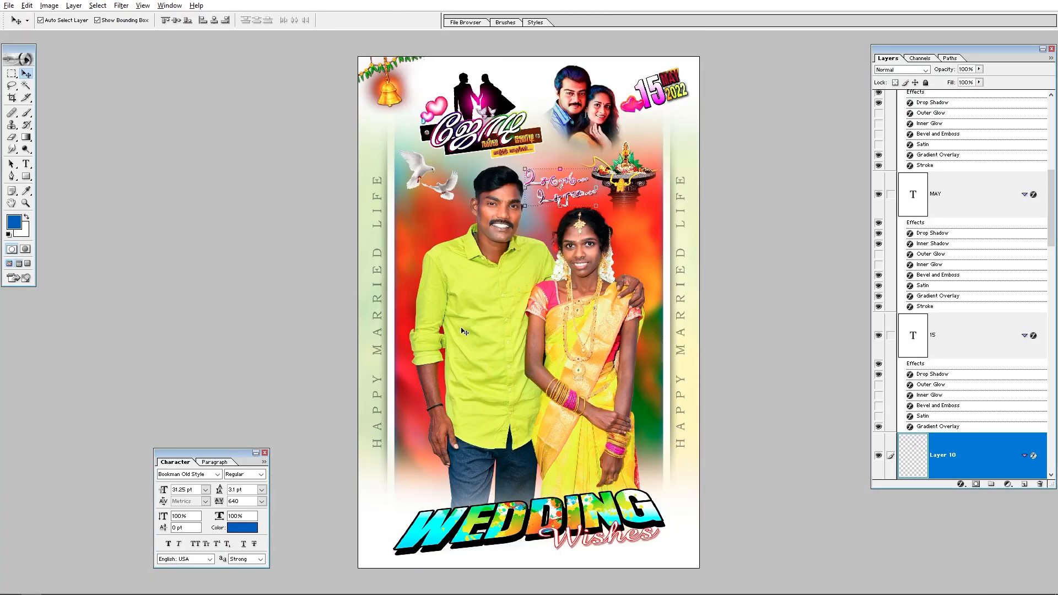
Scale the handwritten Tamil text down to about 73.2% and place it beneath the doves, beside the groom's face.
key(ctrl+t)
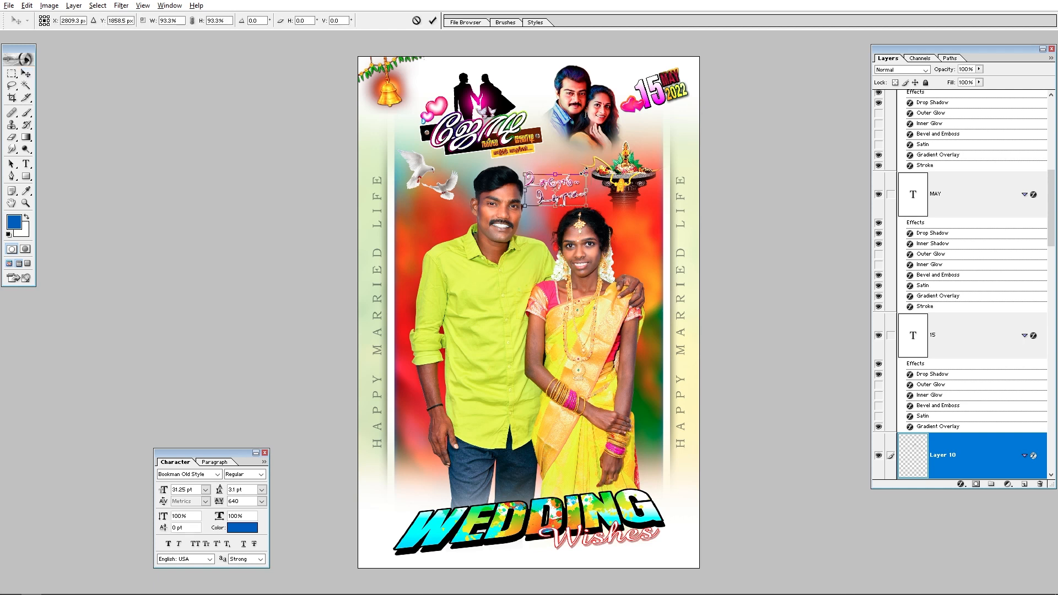
mouse_move(596, 169)
mouse_down()
mouse_move(468, 200)
mouse_move(419, 226)
mouse_up()
drag(491, 152, 395, 269)
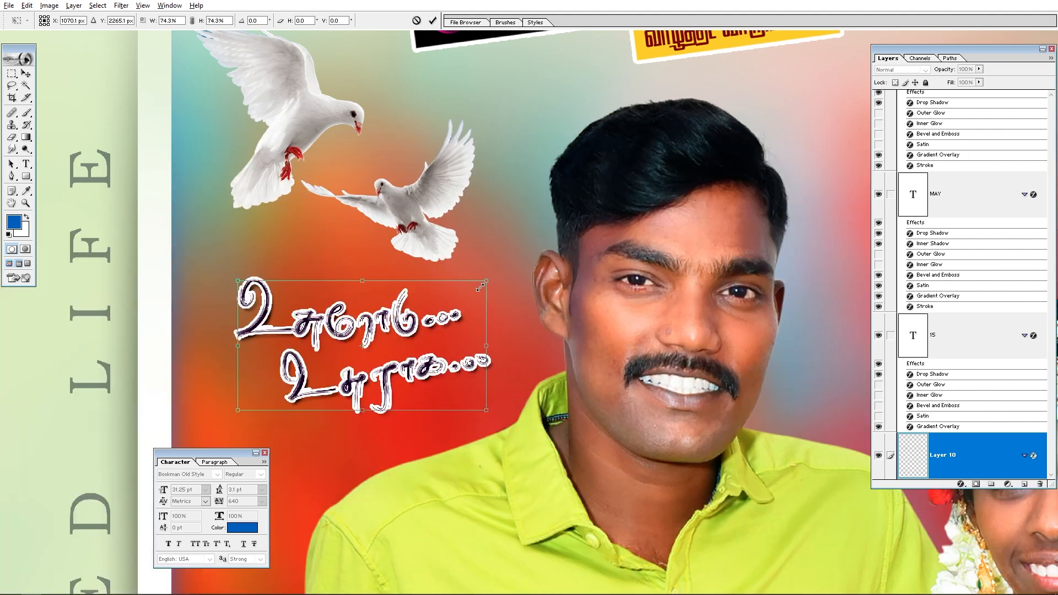
drag(480, 287, 475, 290)
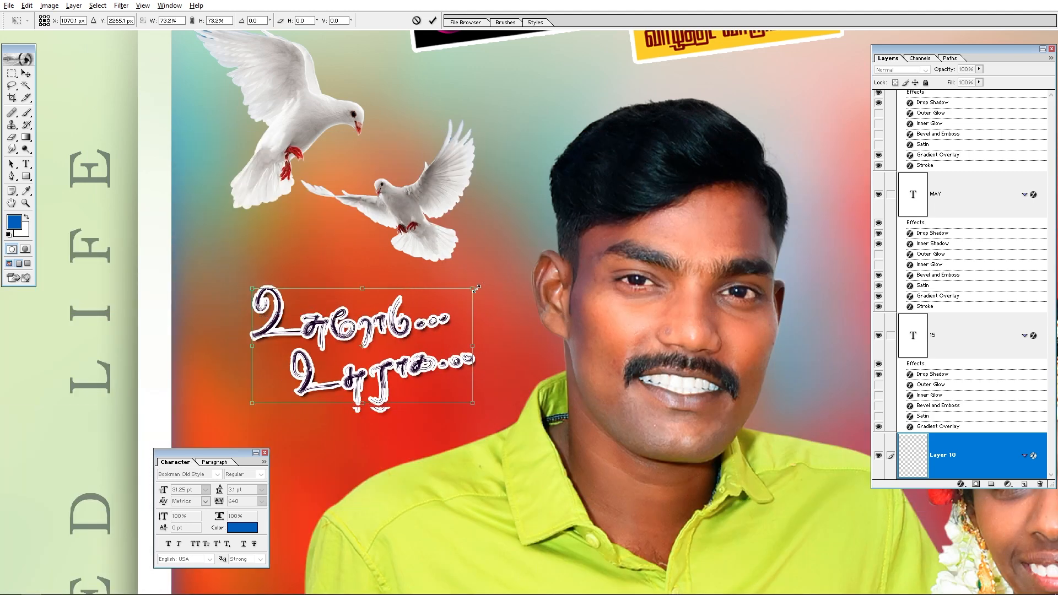
drag(382, 329, 347, 299)
key(Return)
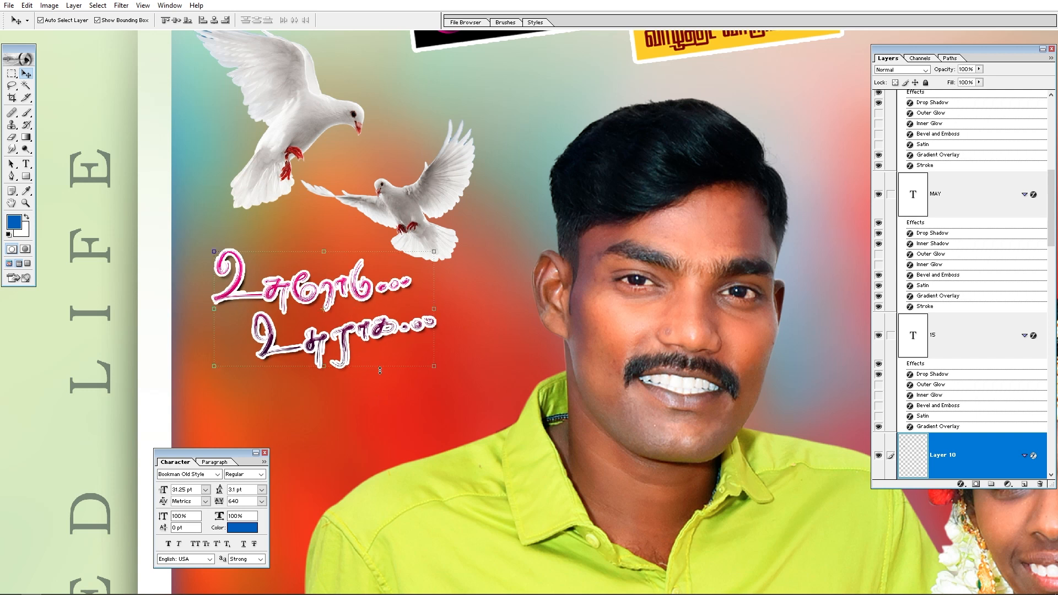
Apply the preset layer style with white fill and thick black stroke to the handwritten Tamil text.
click(393, 385)
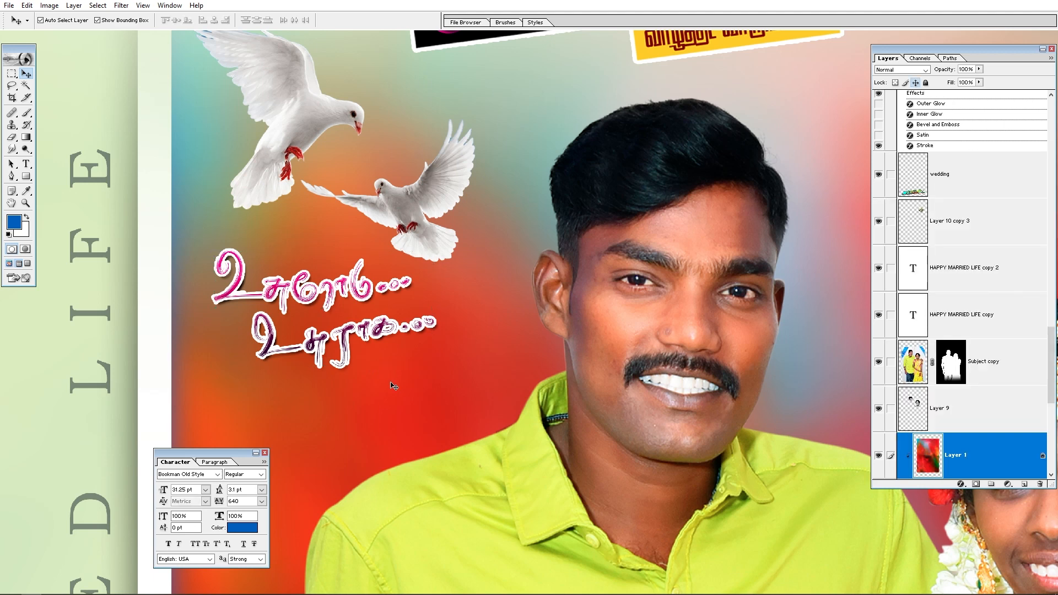
click(343, 334)
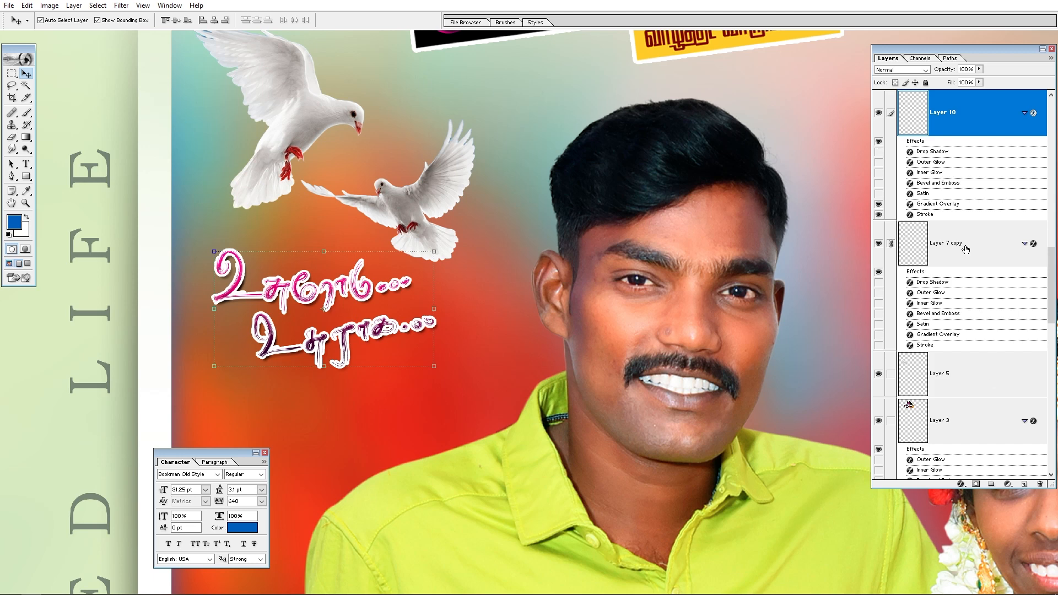
click(533, 24)
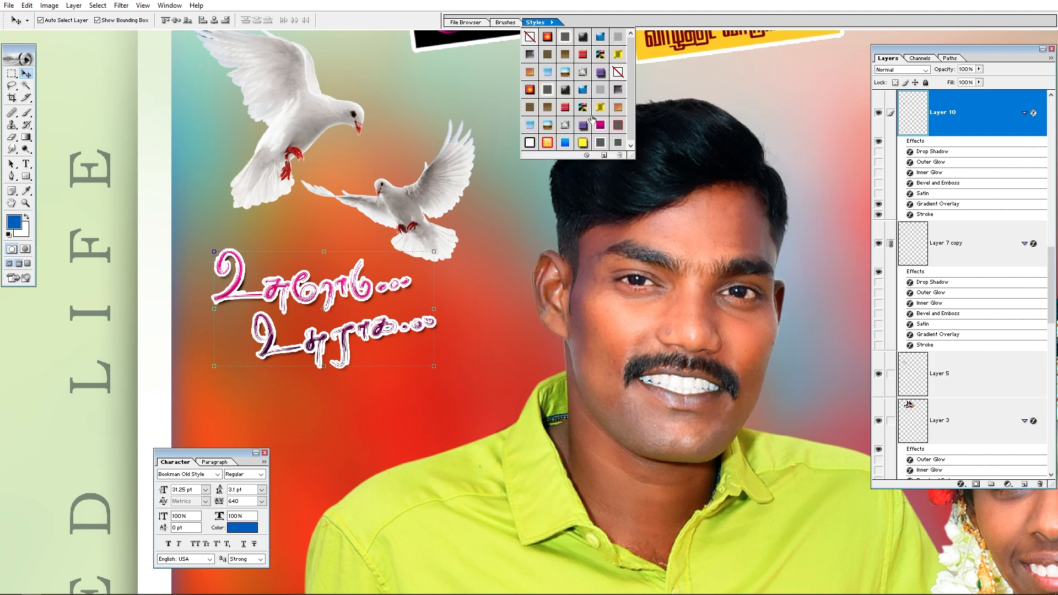
click(582, 143)
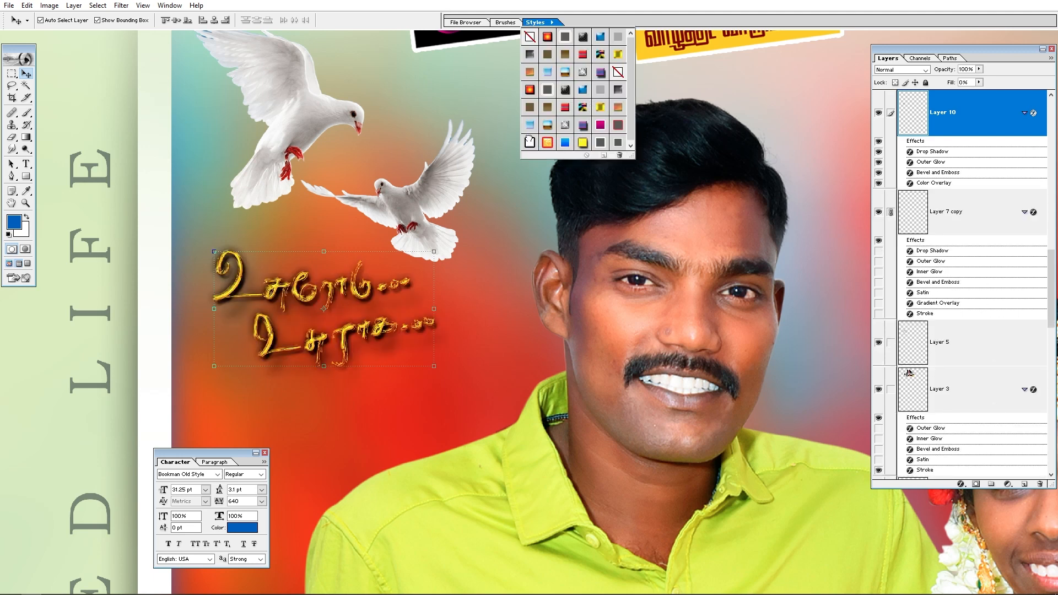
click(547, 143)
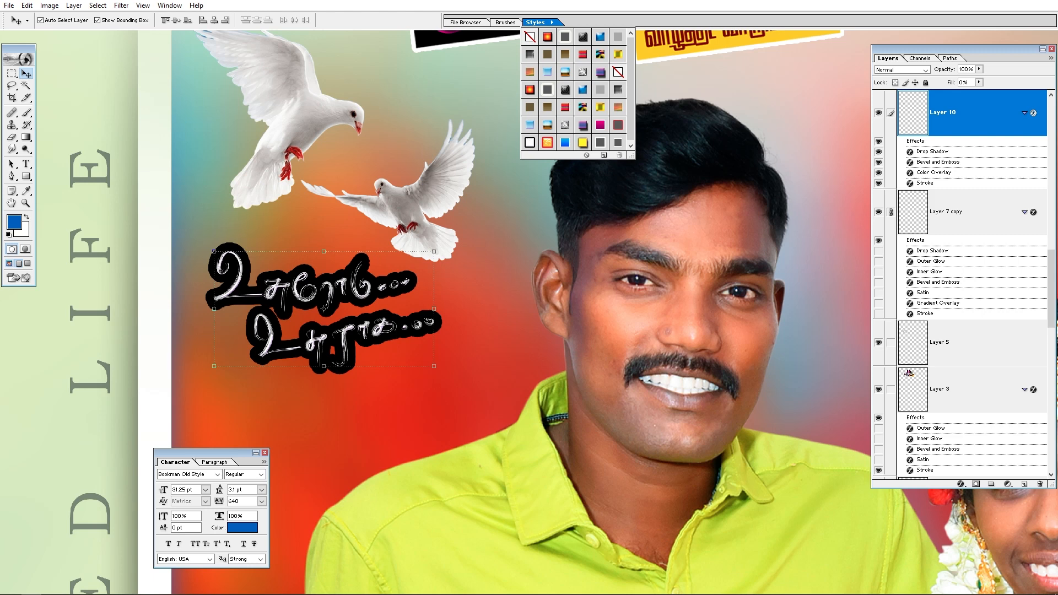
Turn off the Stroke and Drop Shadow effects on the handwritten Tamil text.
click(74, 5)
mouse_move(138, 71)
key(alt+k)
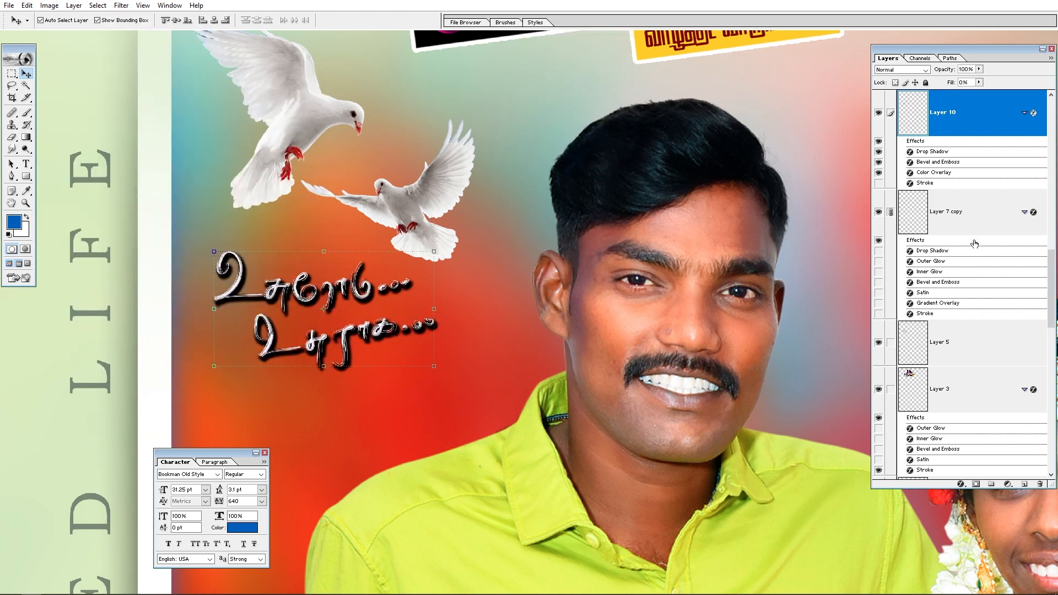
click(878, 141)
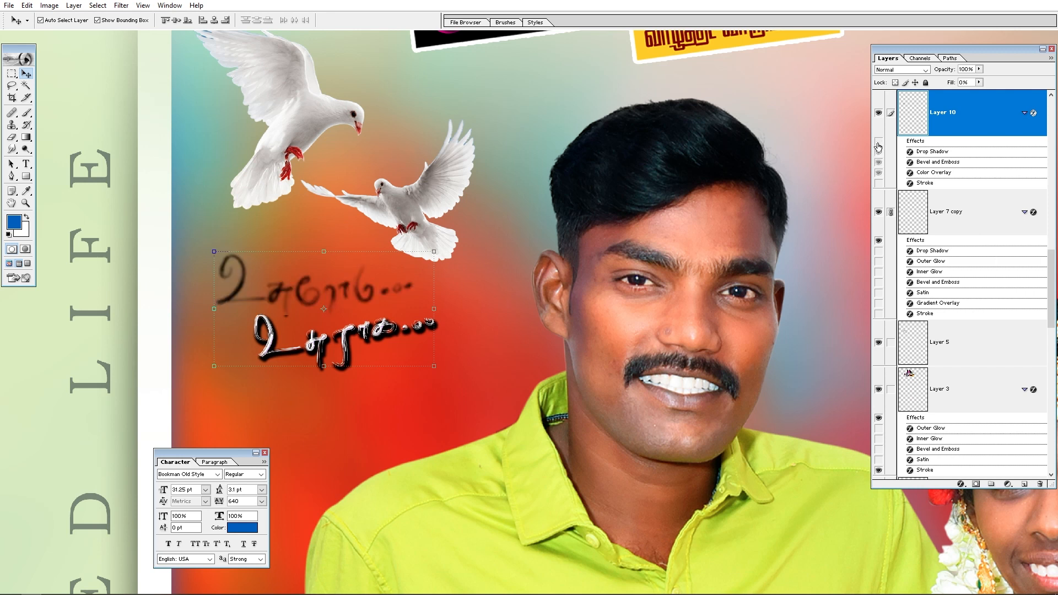
click(878, 141)
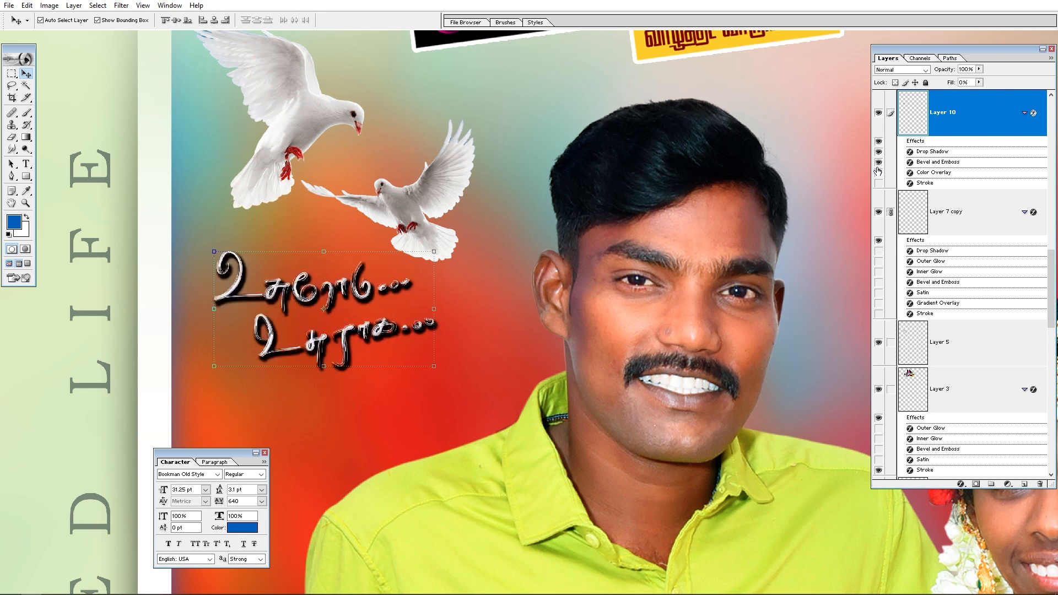
click(878, 152)
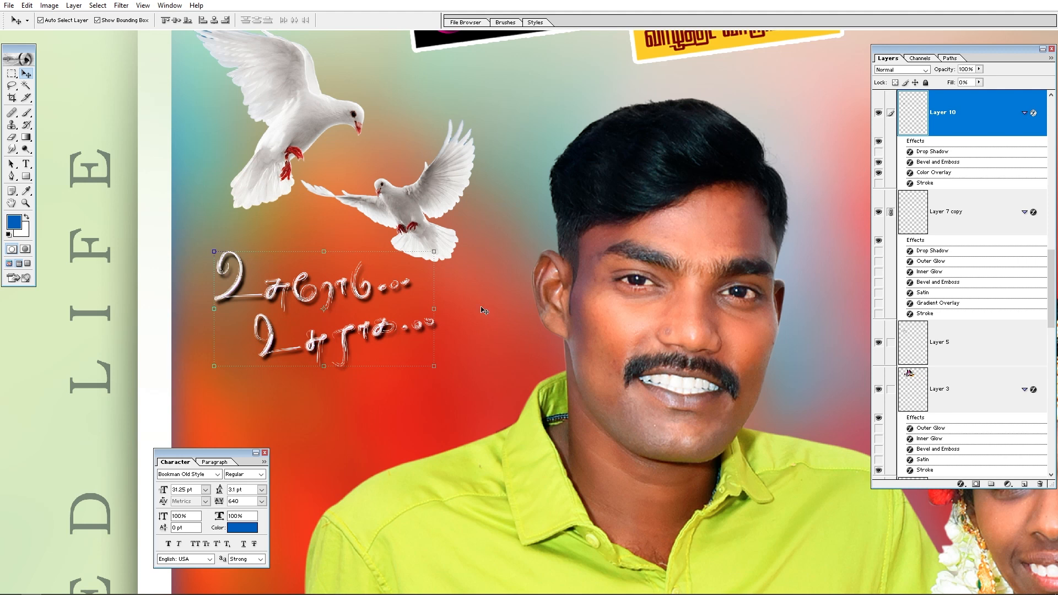
Change the Color Overlay of the handwritten Tamil text to bright yellow FFEA00.
double_click(939, 175)
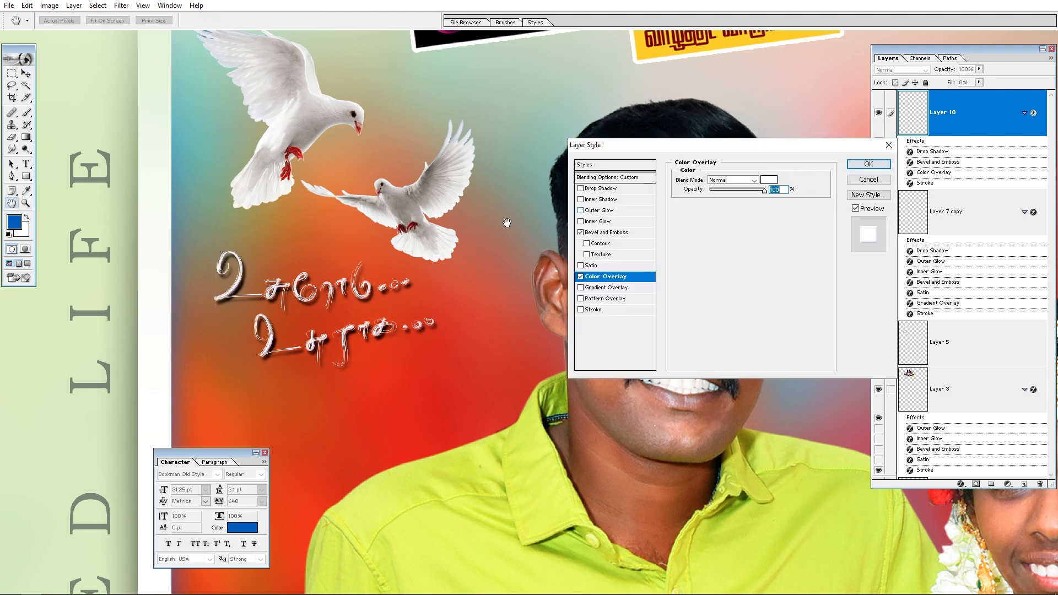
click(768, 179)
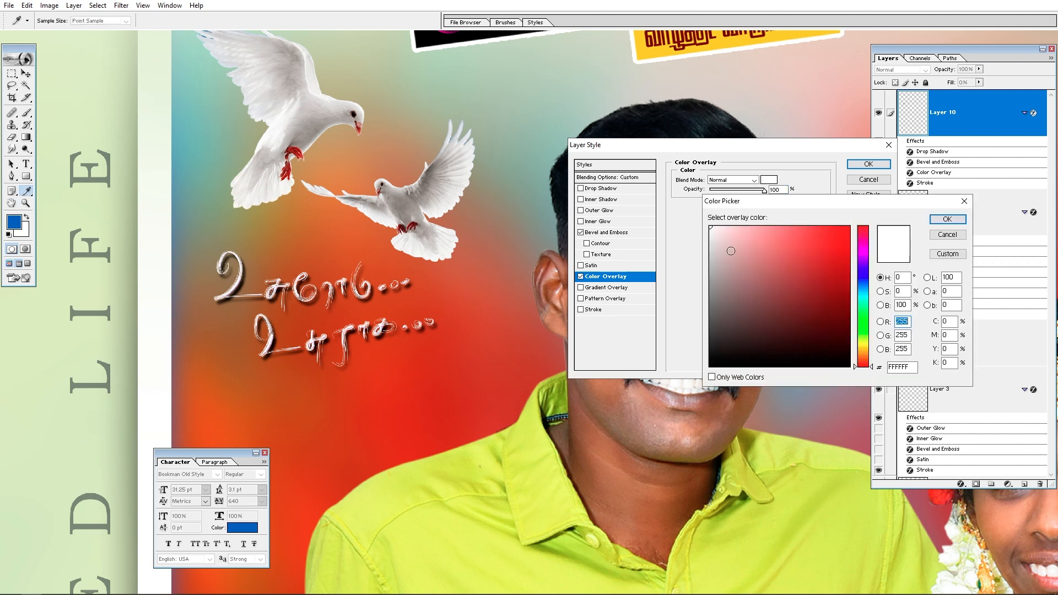
click(411, 517)
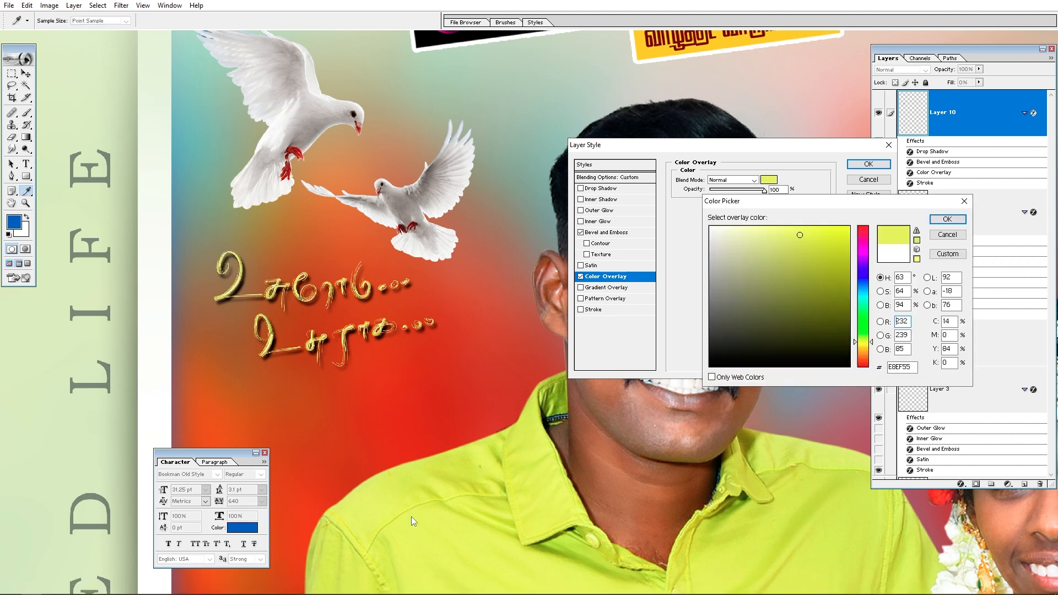
click(863, 346)
drag(862, 346, 861, 341)
drag(831, 238, 872, 189)
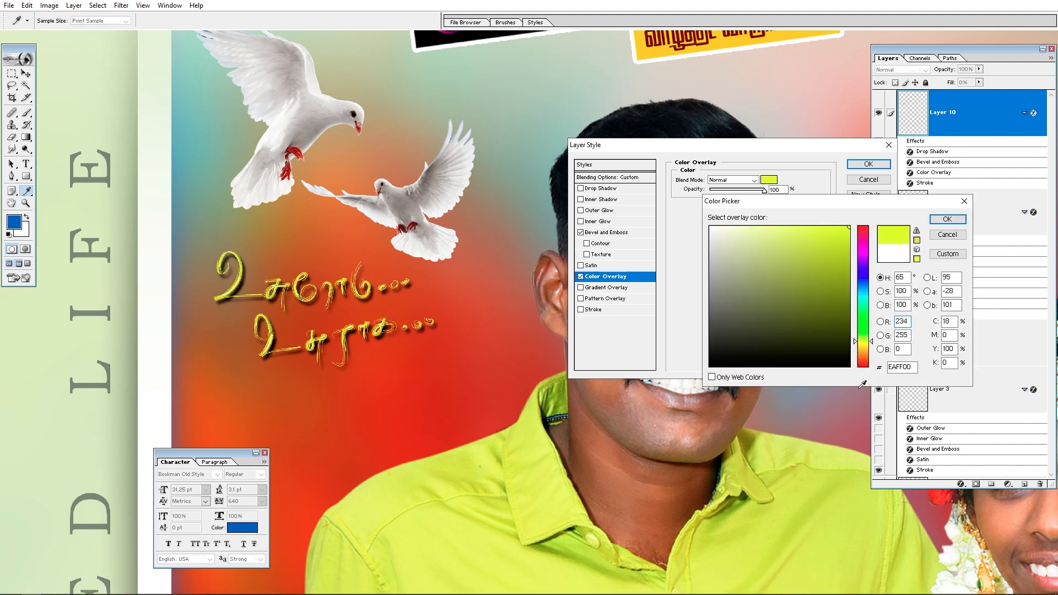
click(862, 346)
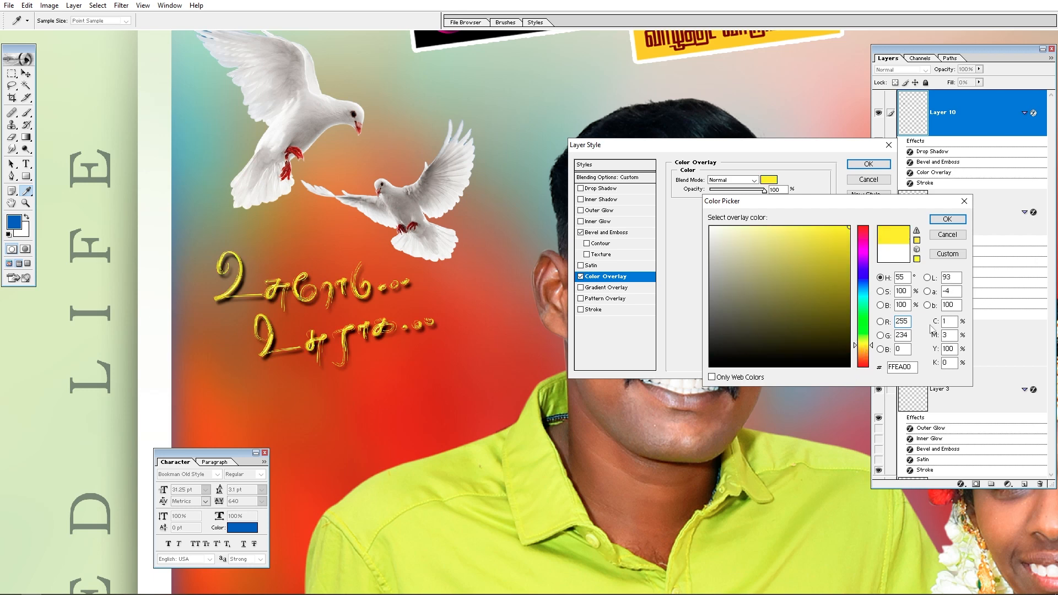
key(Return)
key(Return)
Nudge the handwritten Tamil text down in four large increments, leaving slightly more space below the doves.
key(ctrl+0)
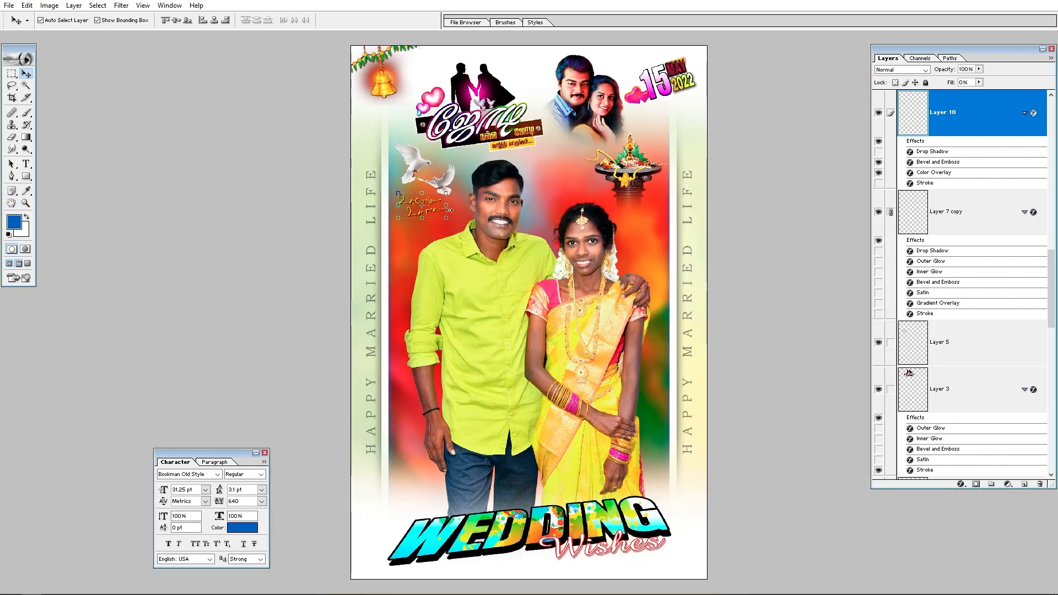
key(shift+Down)
key(shift+Down)
key(shift+Down)
key(shift+Down)
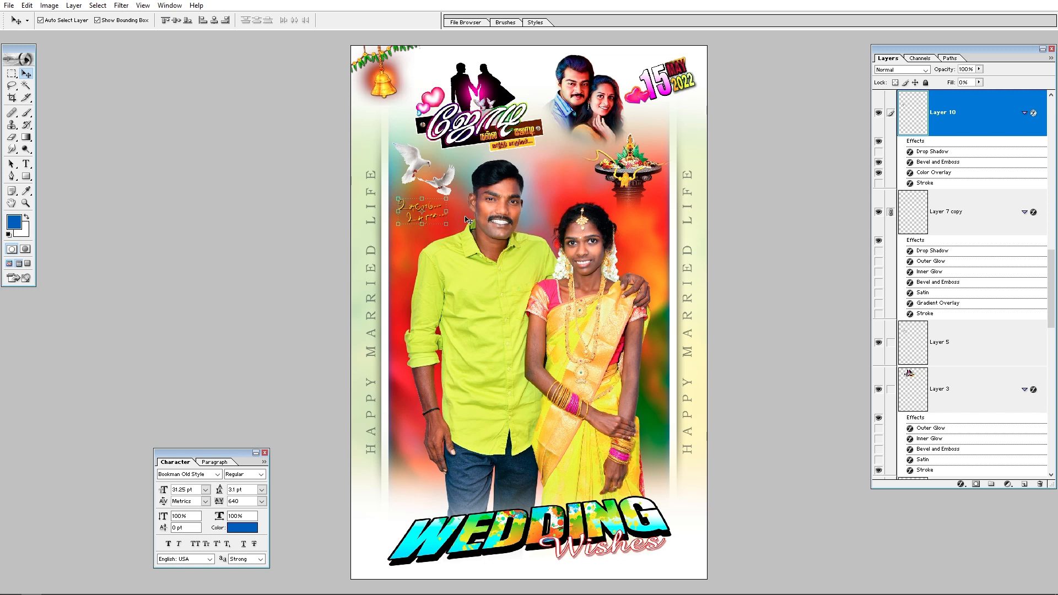
Close the open documents and switch to File Explorer to refresh the Editing folder.
key(ctrl+w)
key(ctrl+w)
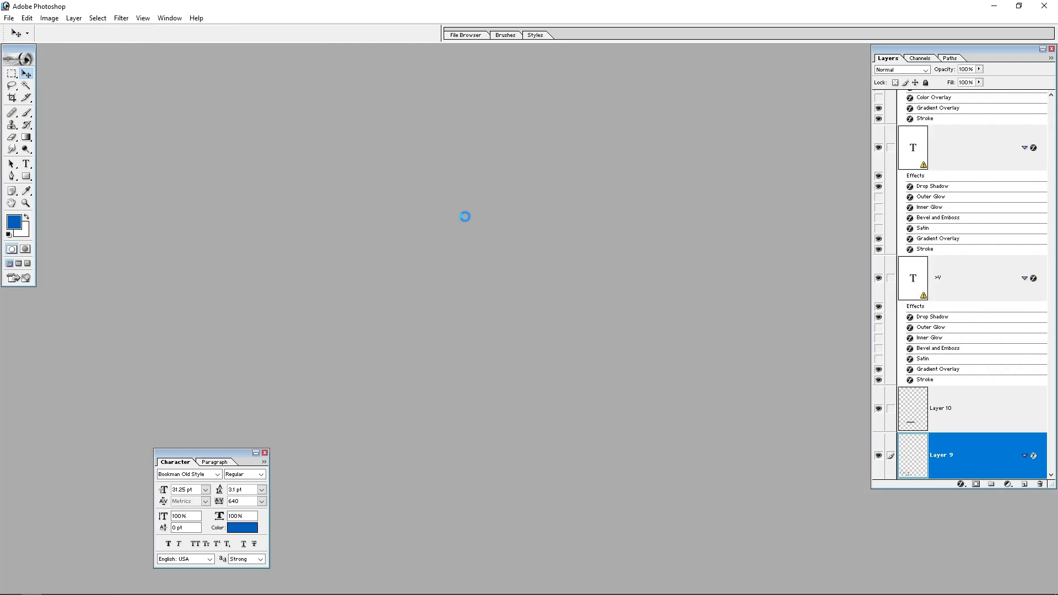
key(alt+Tab)
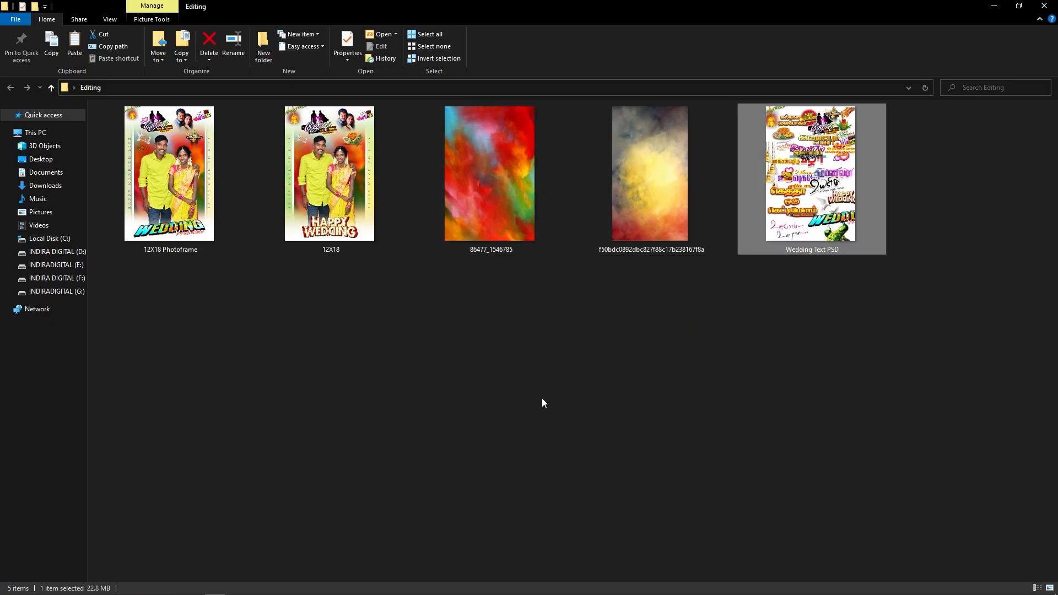
right_click(451, 303)
click(499, 348)
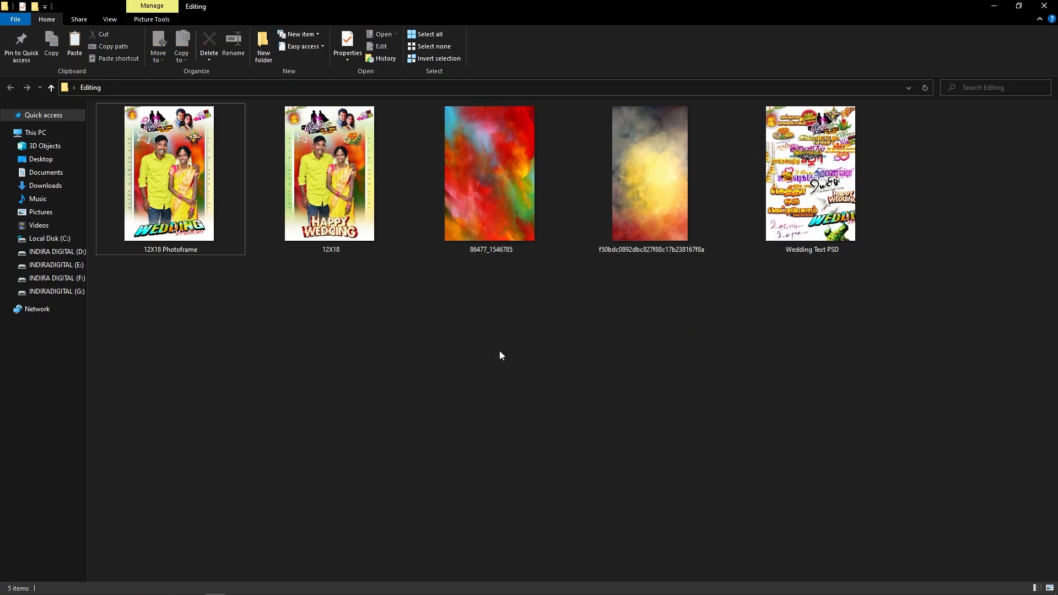